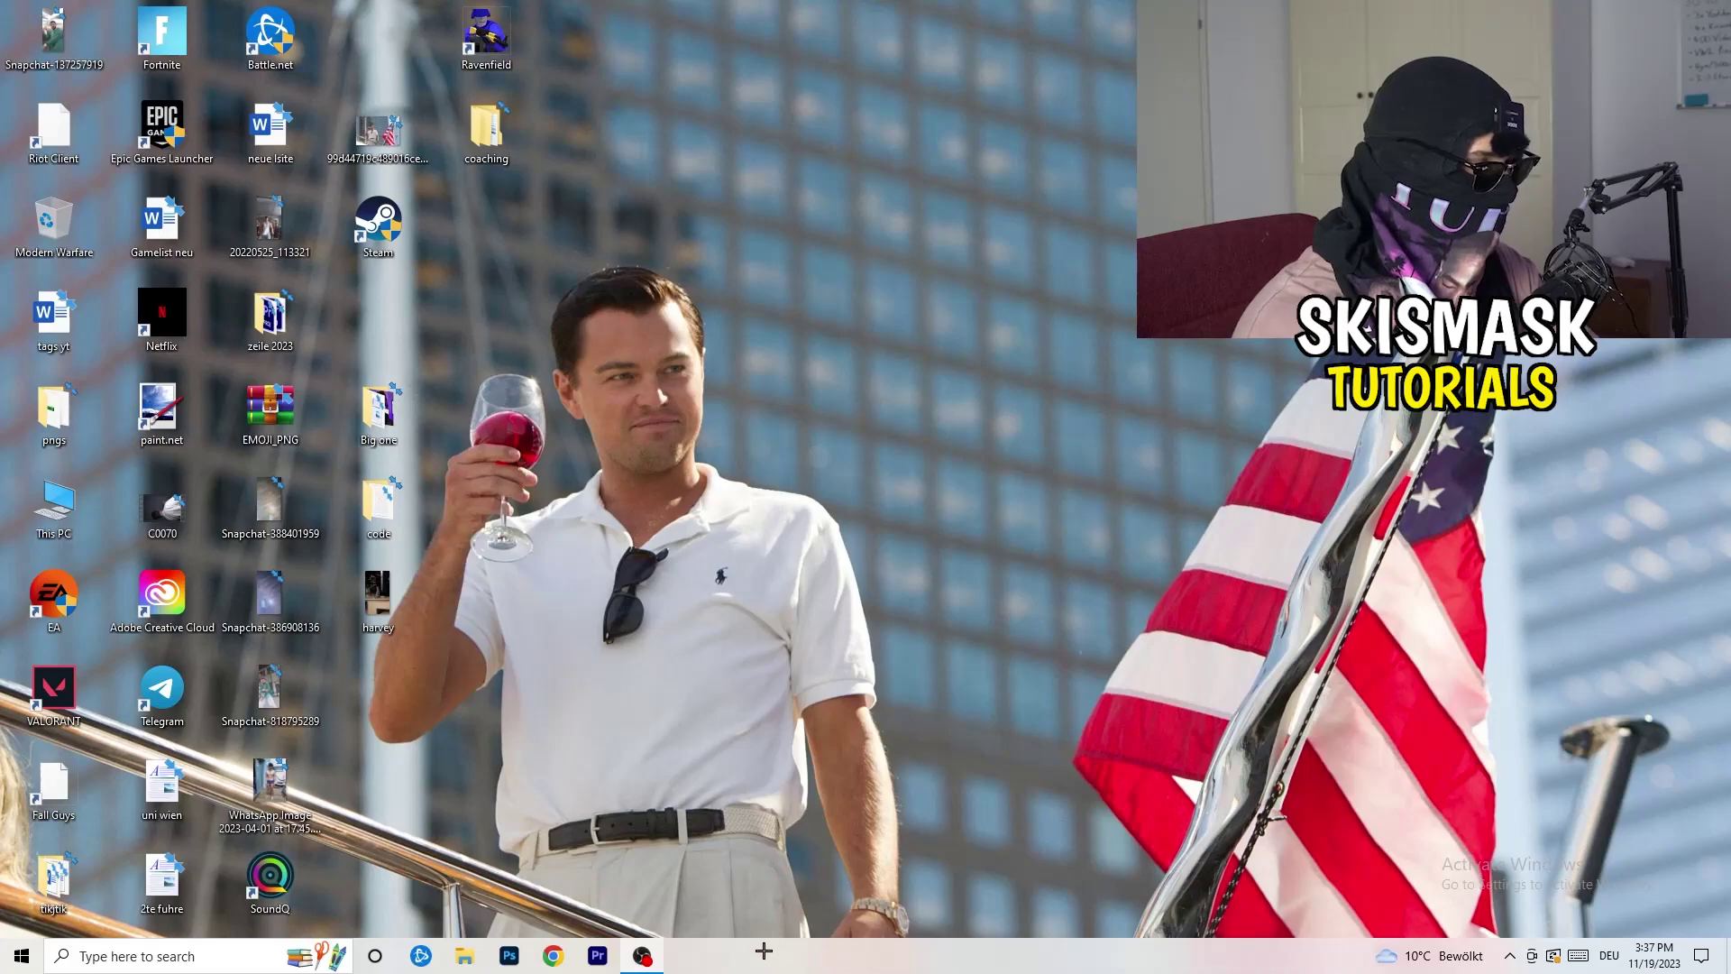
# Launch Task Manager from the taskbar's right-click menu.
pyautogui.rightClick(852, 955)
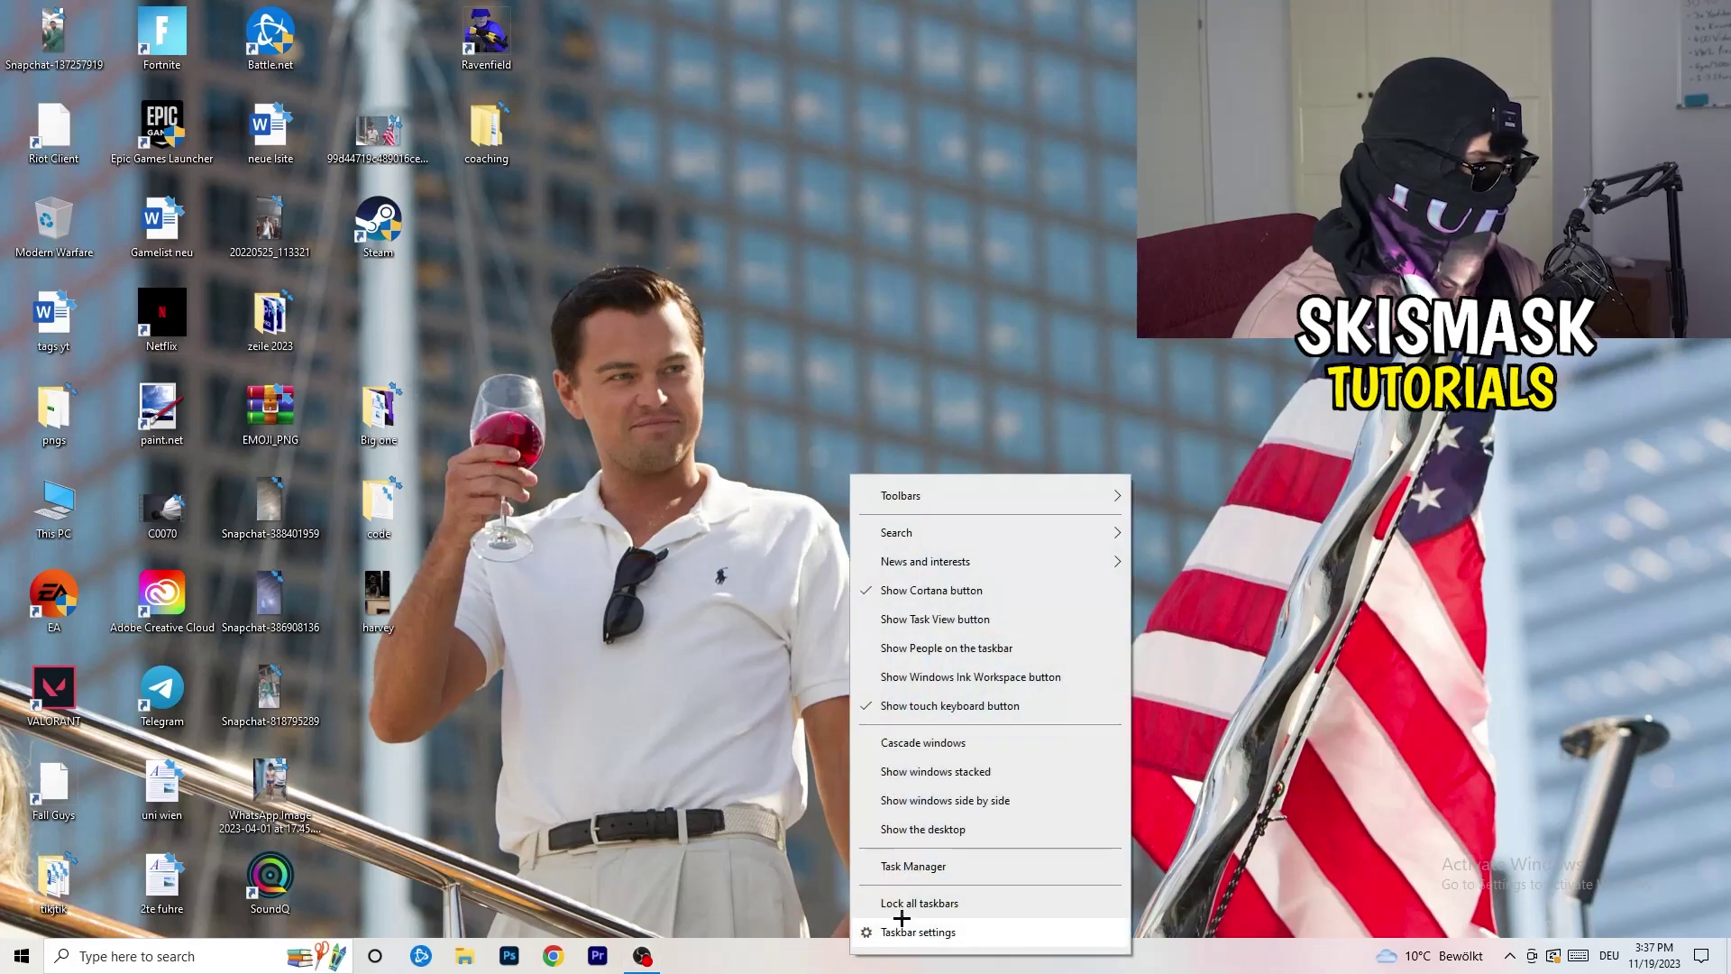
pyautogui.click(919, 865)
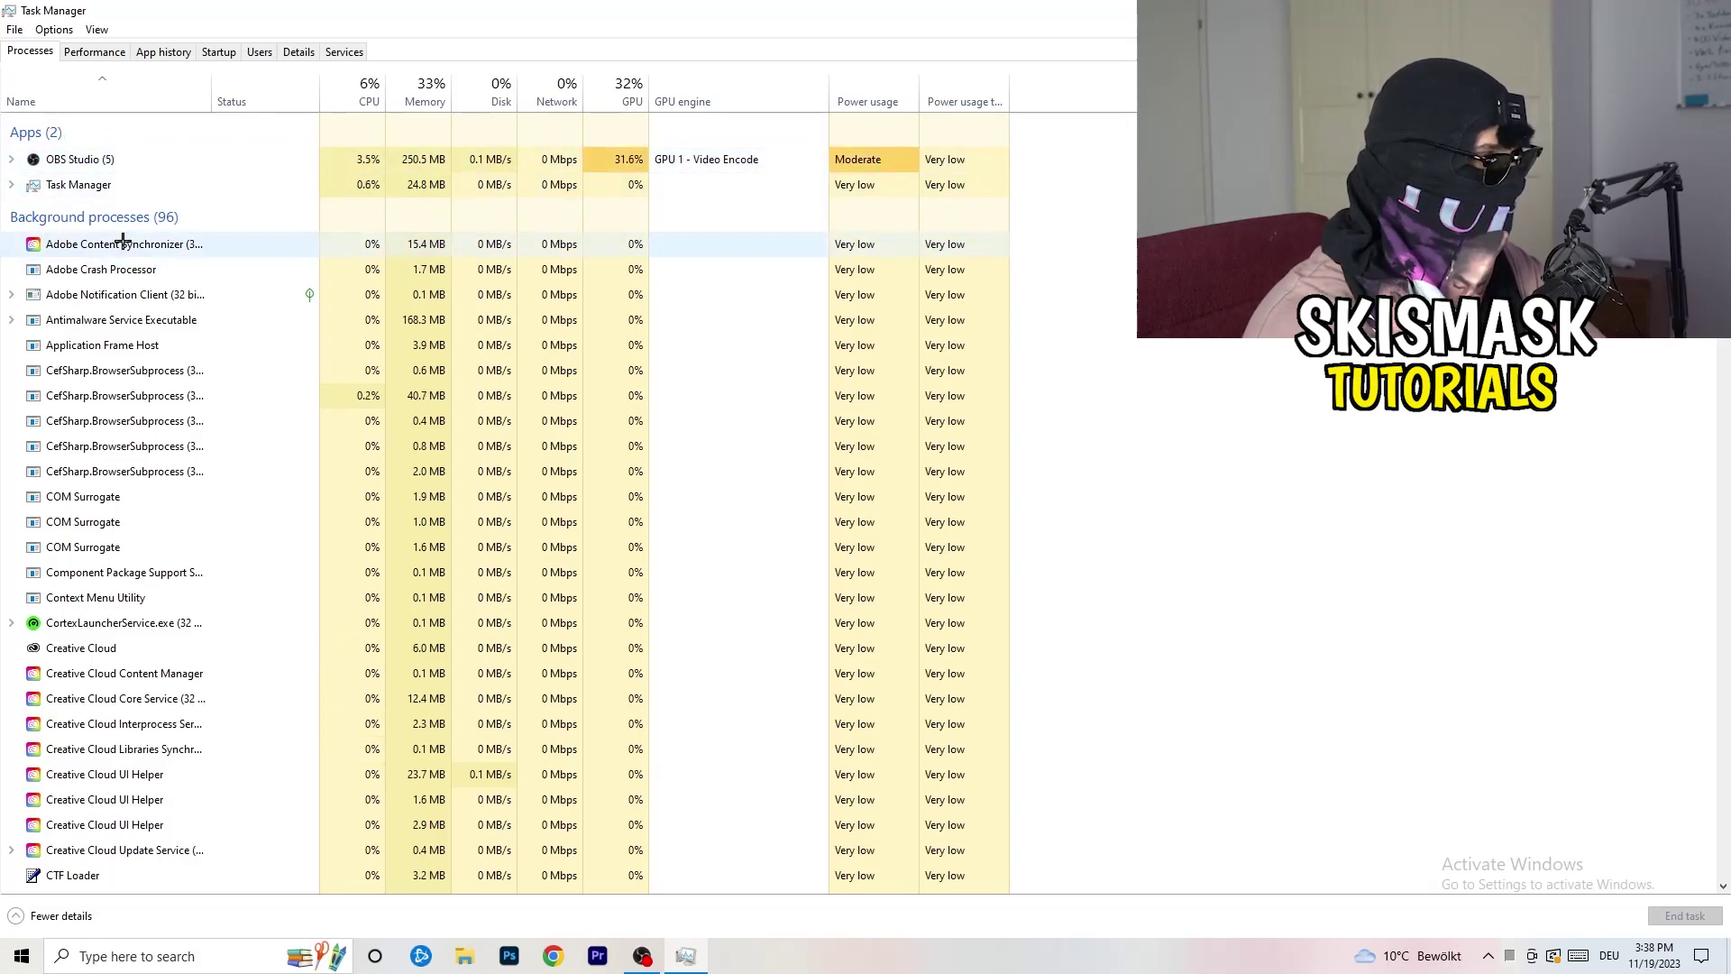
# Check Antimalware Service Executable's options without ending it, then show the Startup apps list.
pyautogui.rightClick(407, 321)
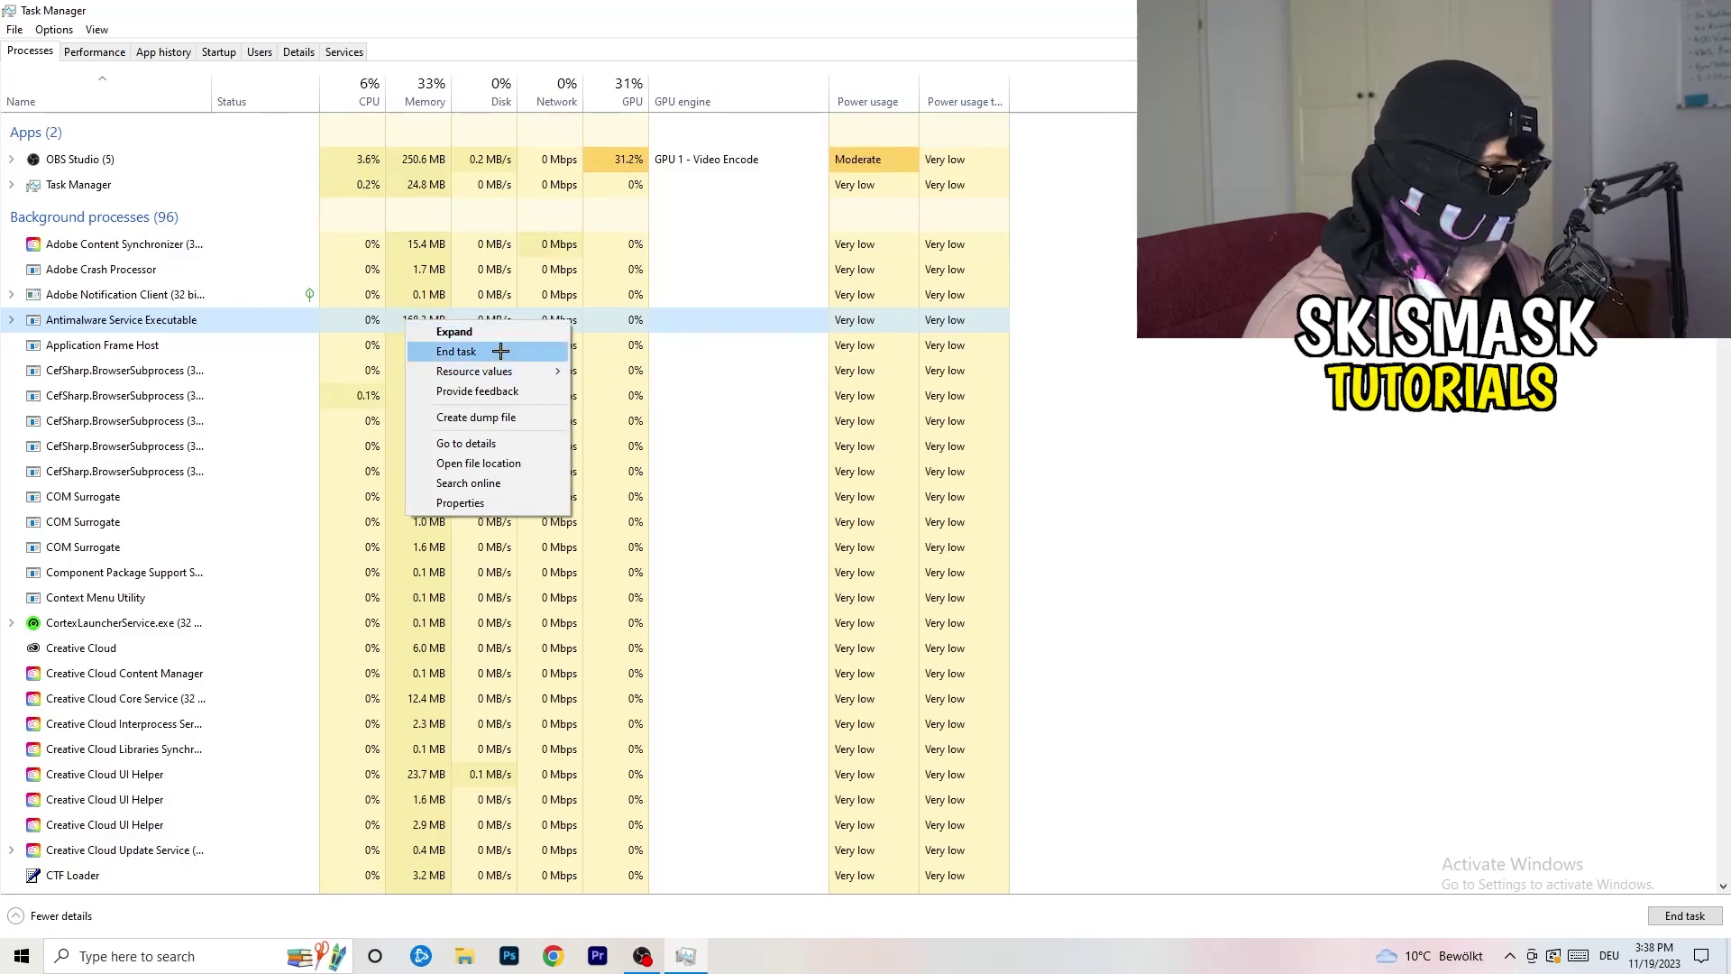
pyautogui.click(501, 351)
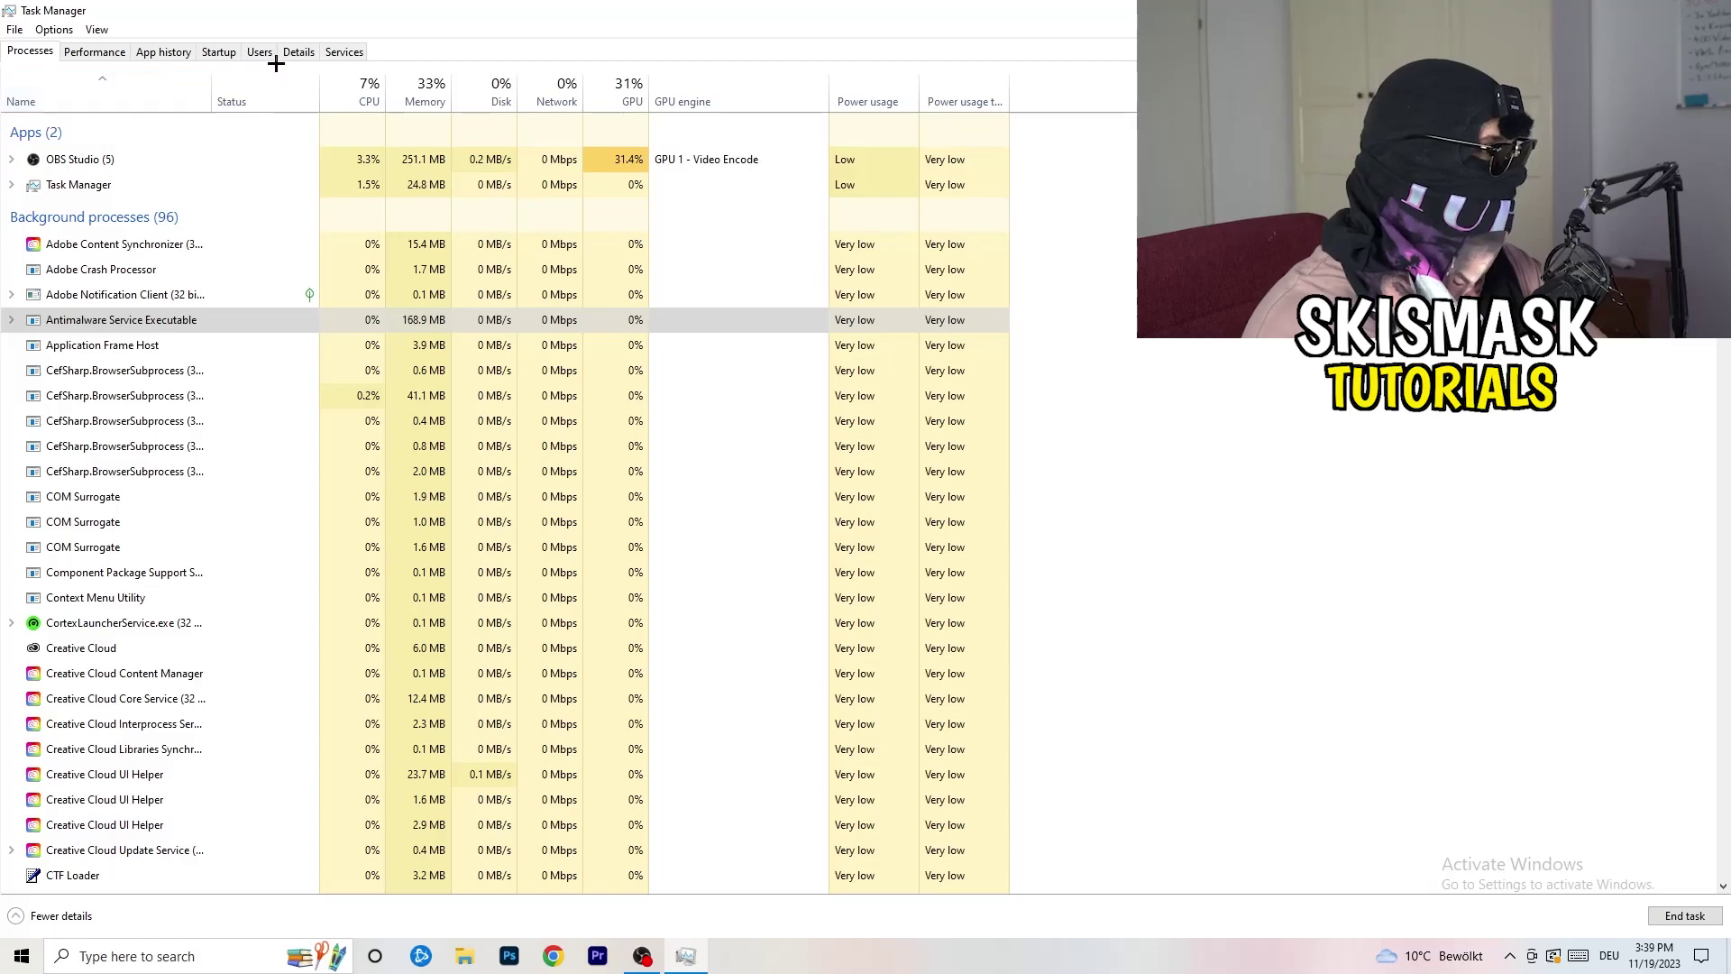
pyautogui.click(220, 52)
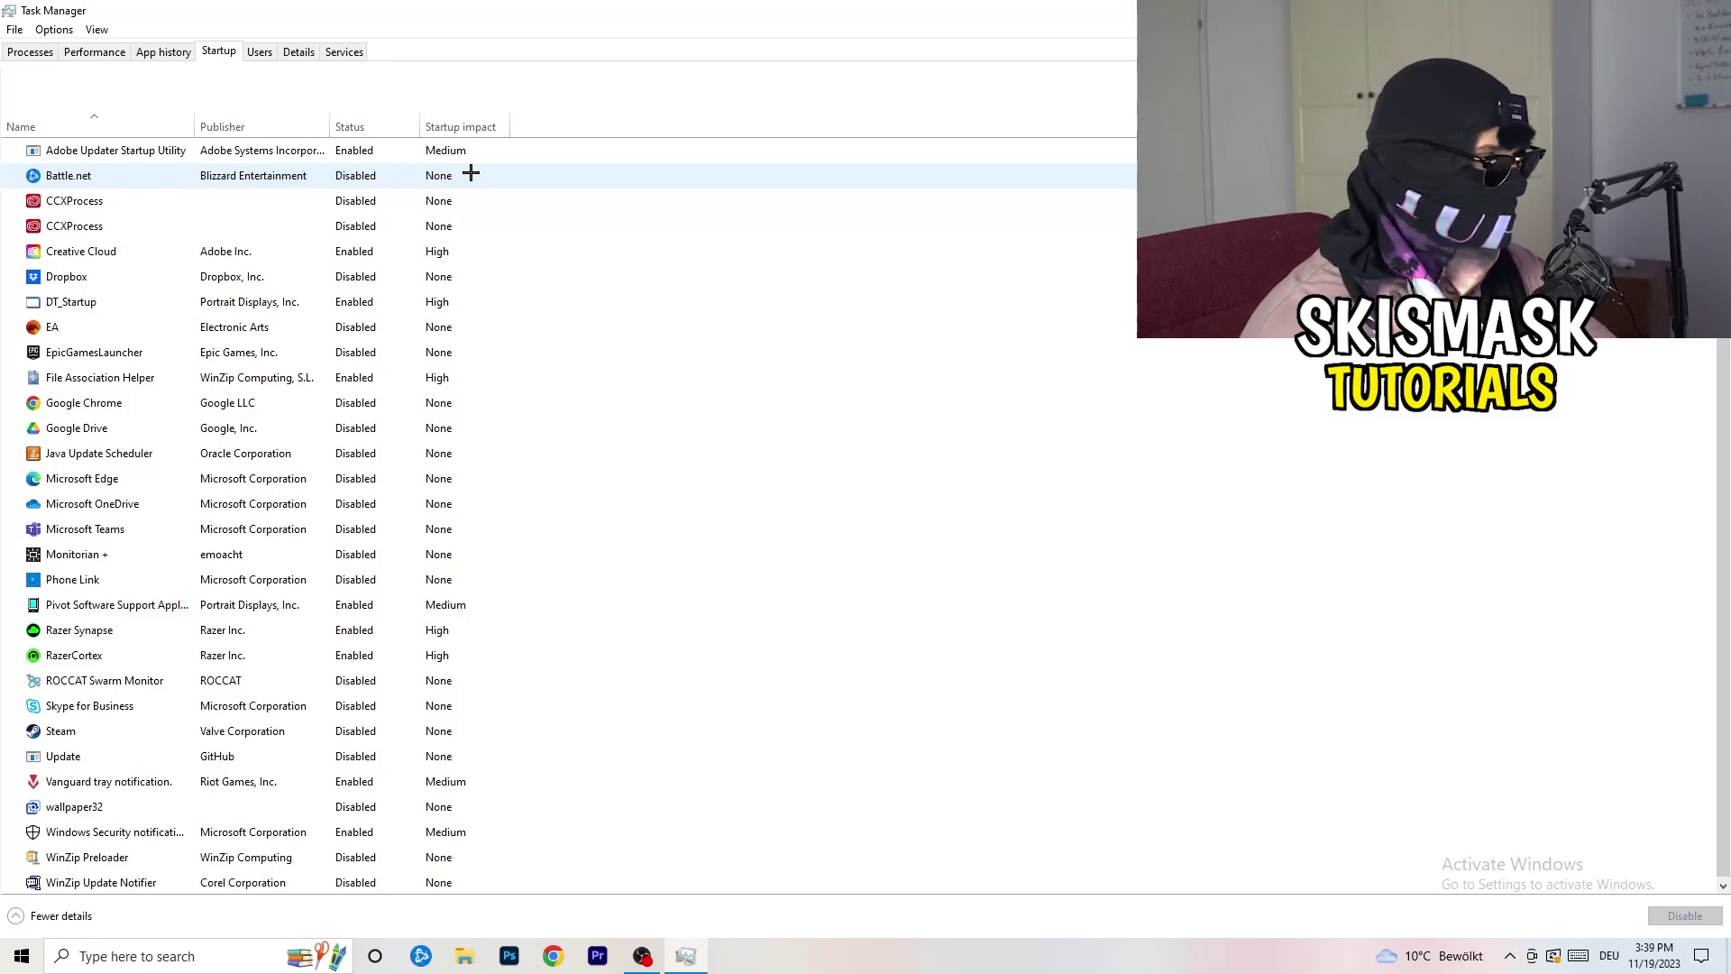
# Review the Dropbox, EA and File Association Helper startup options unchanged, then view Performance graphs.
pyautogui.rightClick(362, 273)
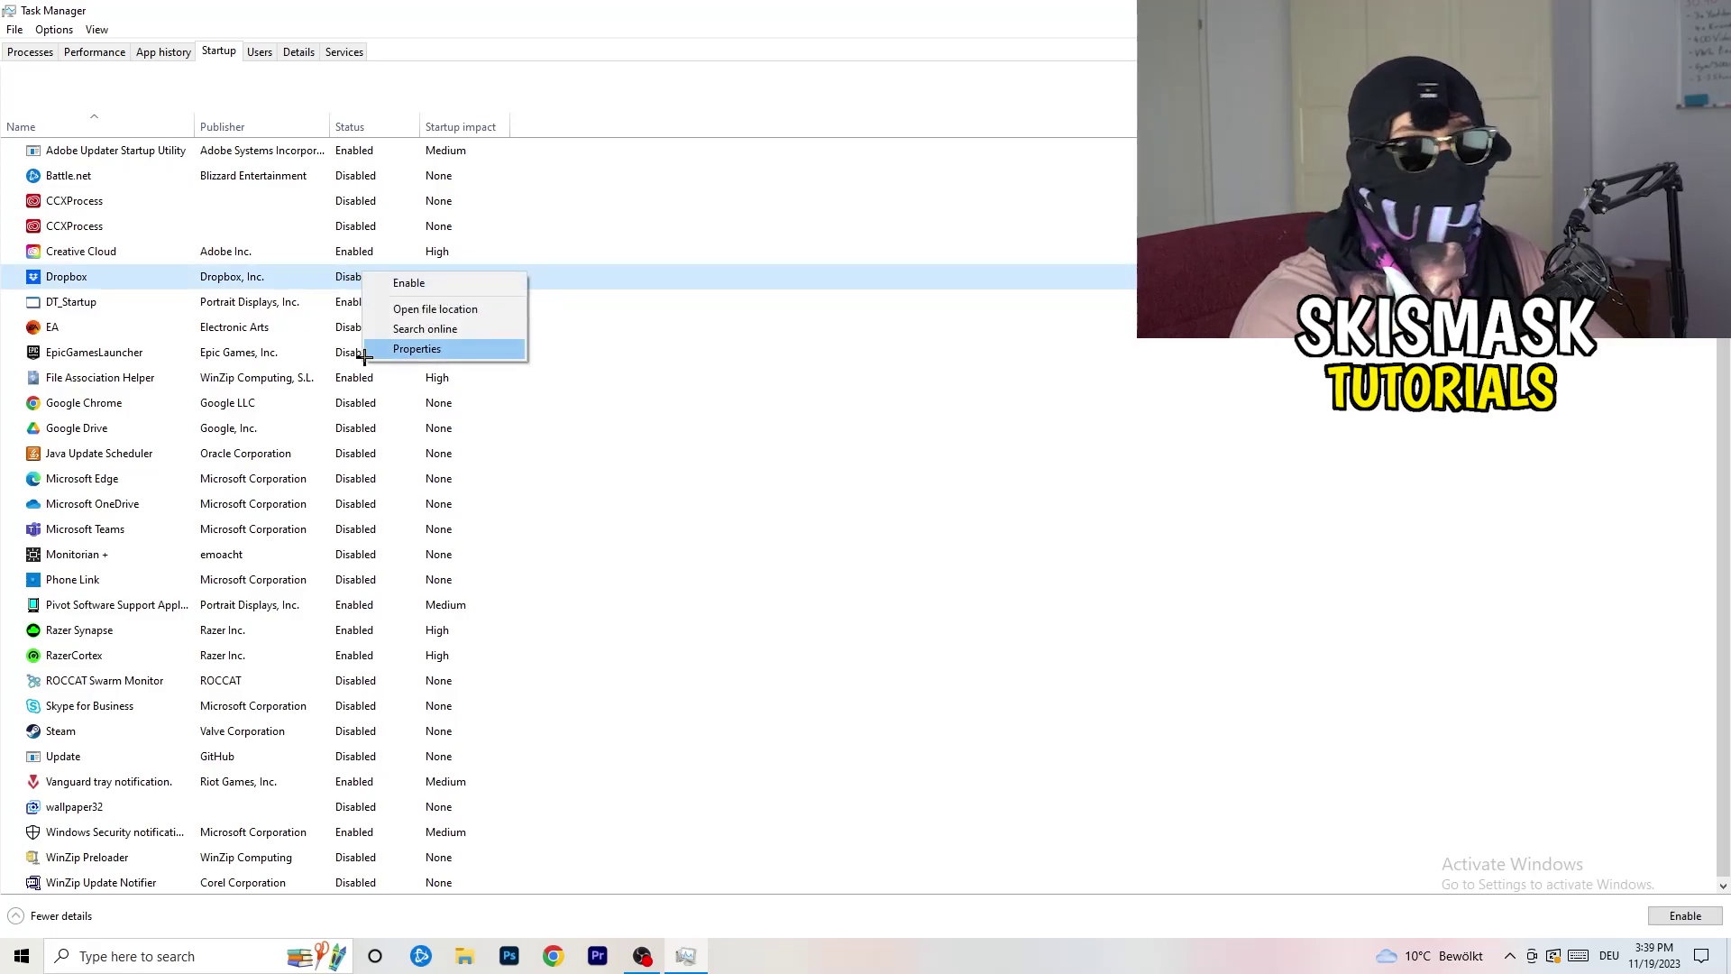
pyautogui.rightClick(172, 331)
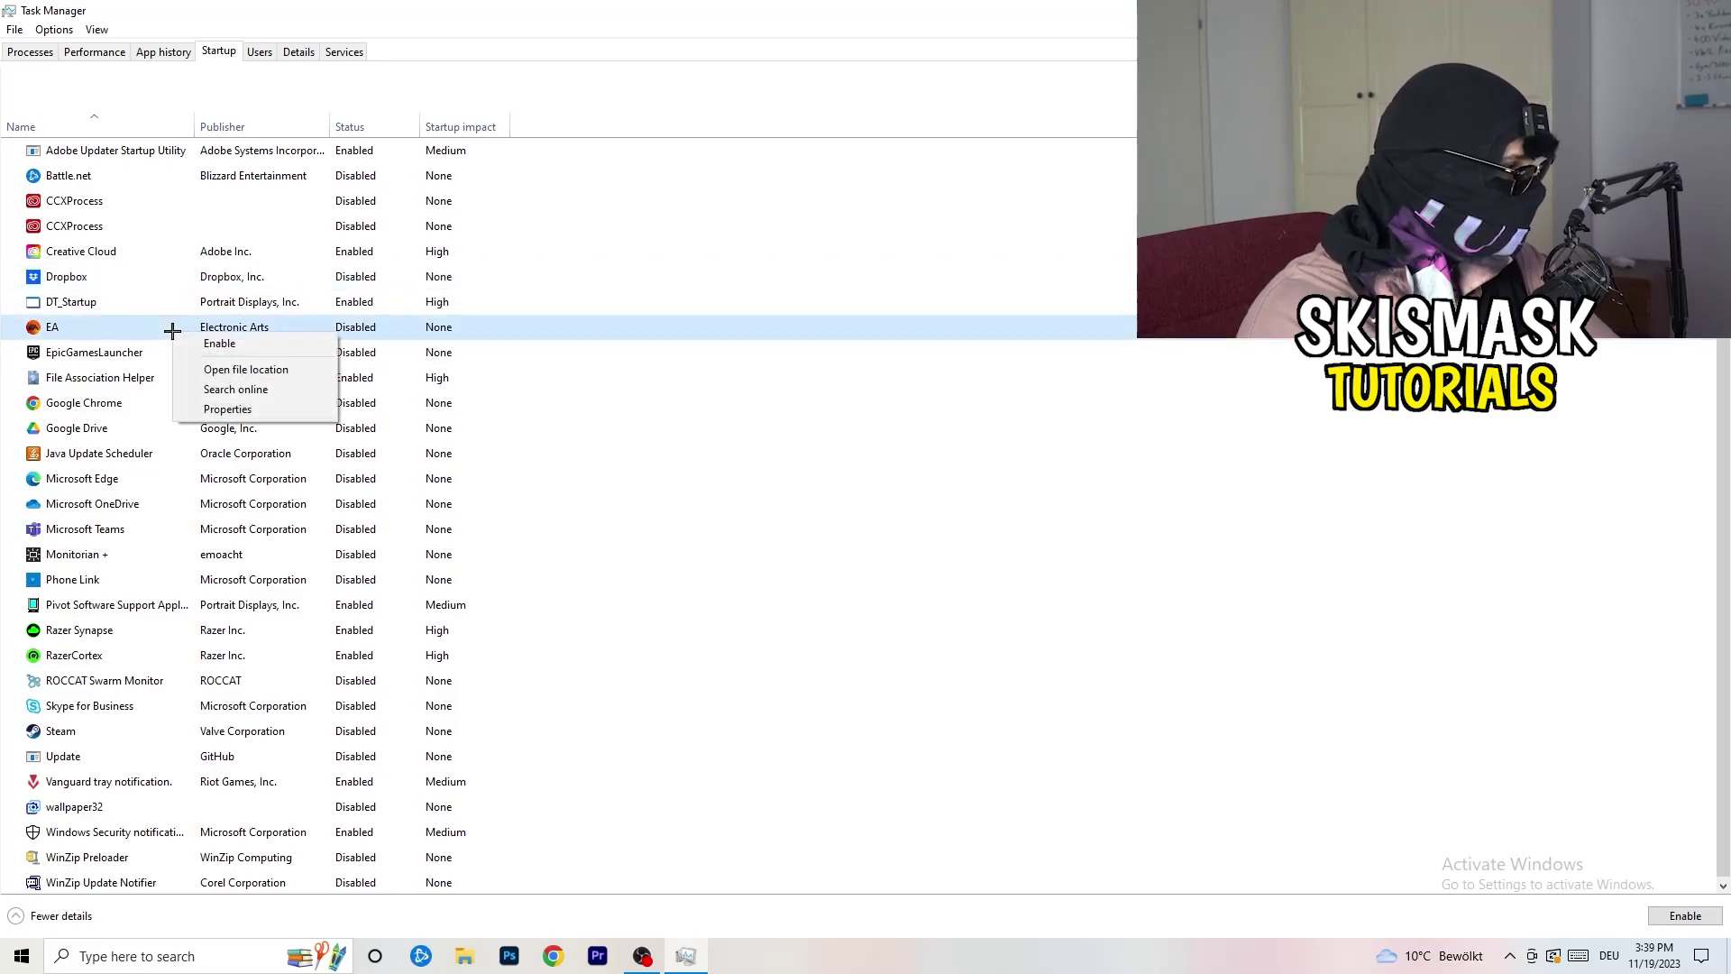
pyautogui.click(1153, 472)
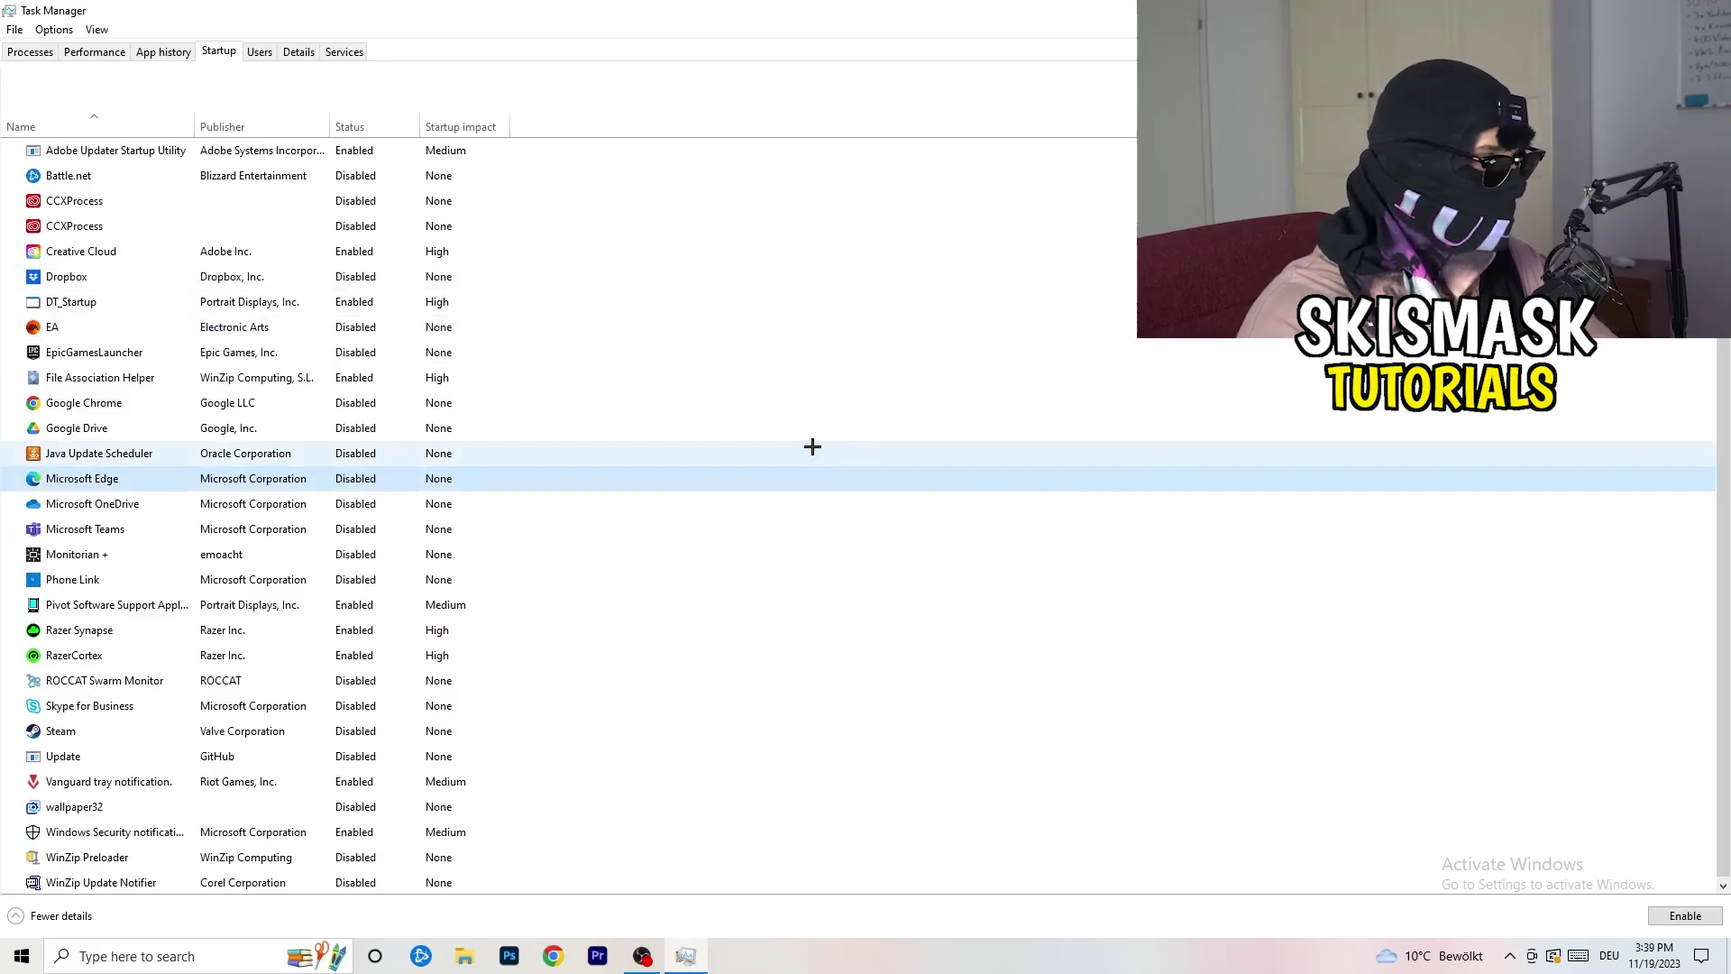
pyautogui.rightClick(357, 382)
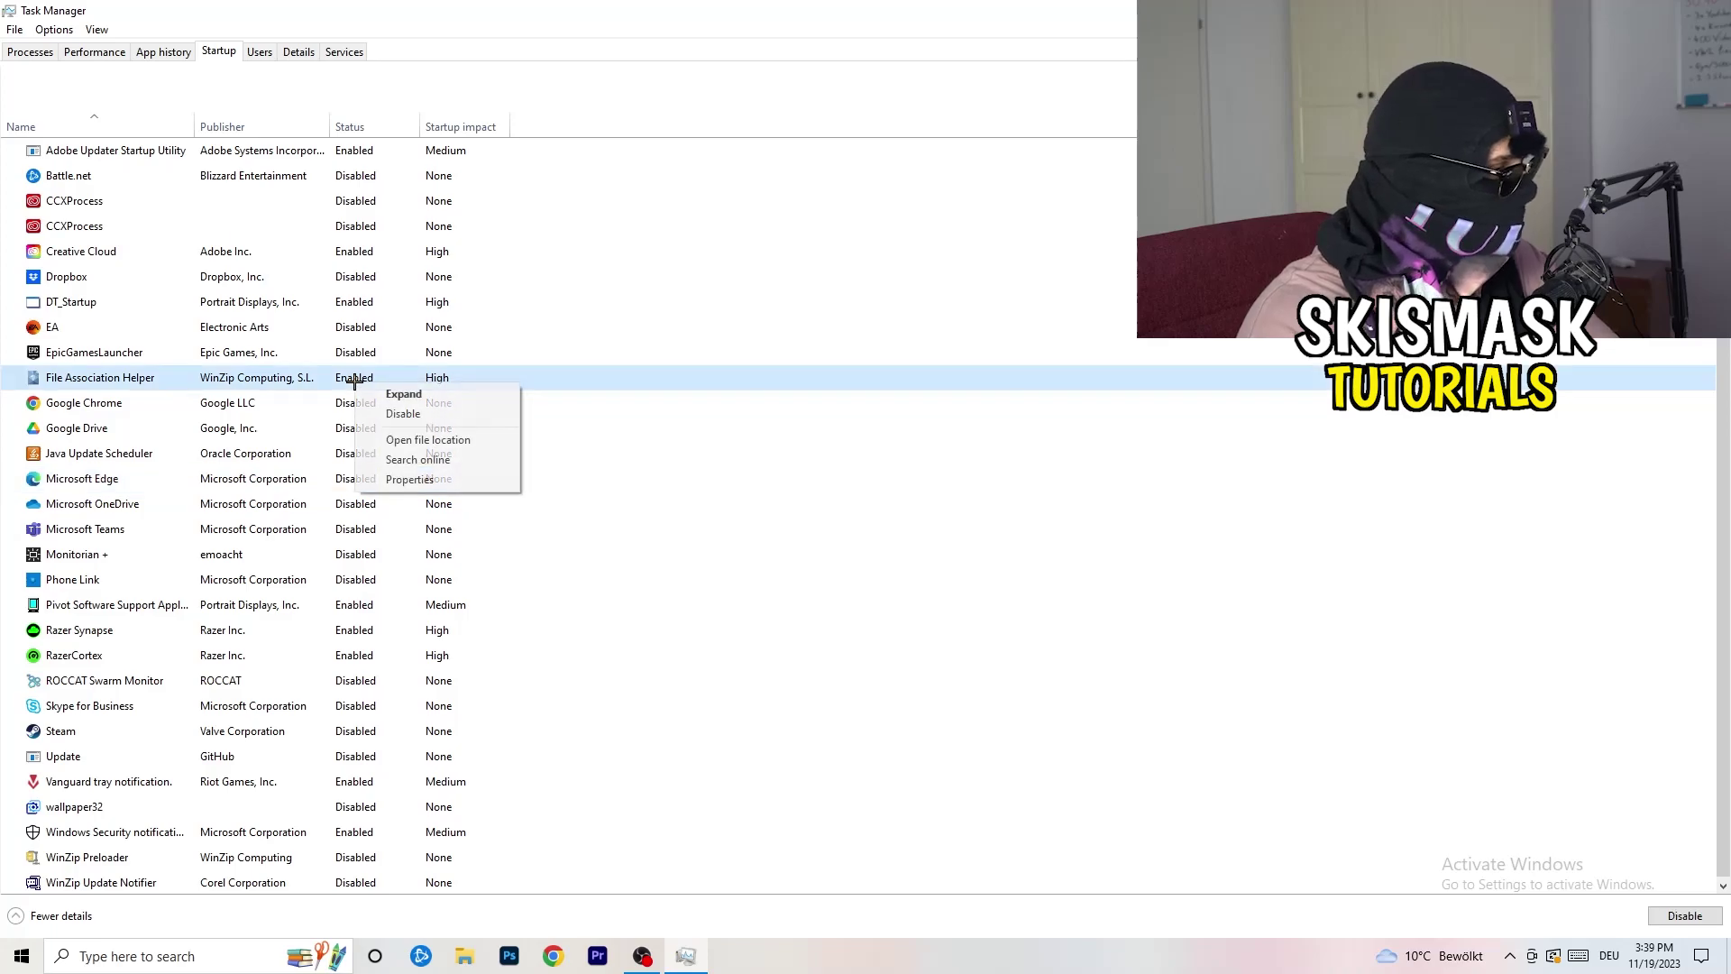
pyautogui.click(776, 452)
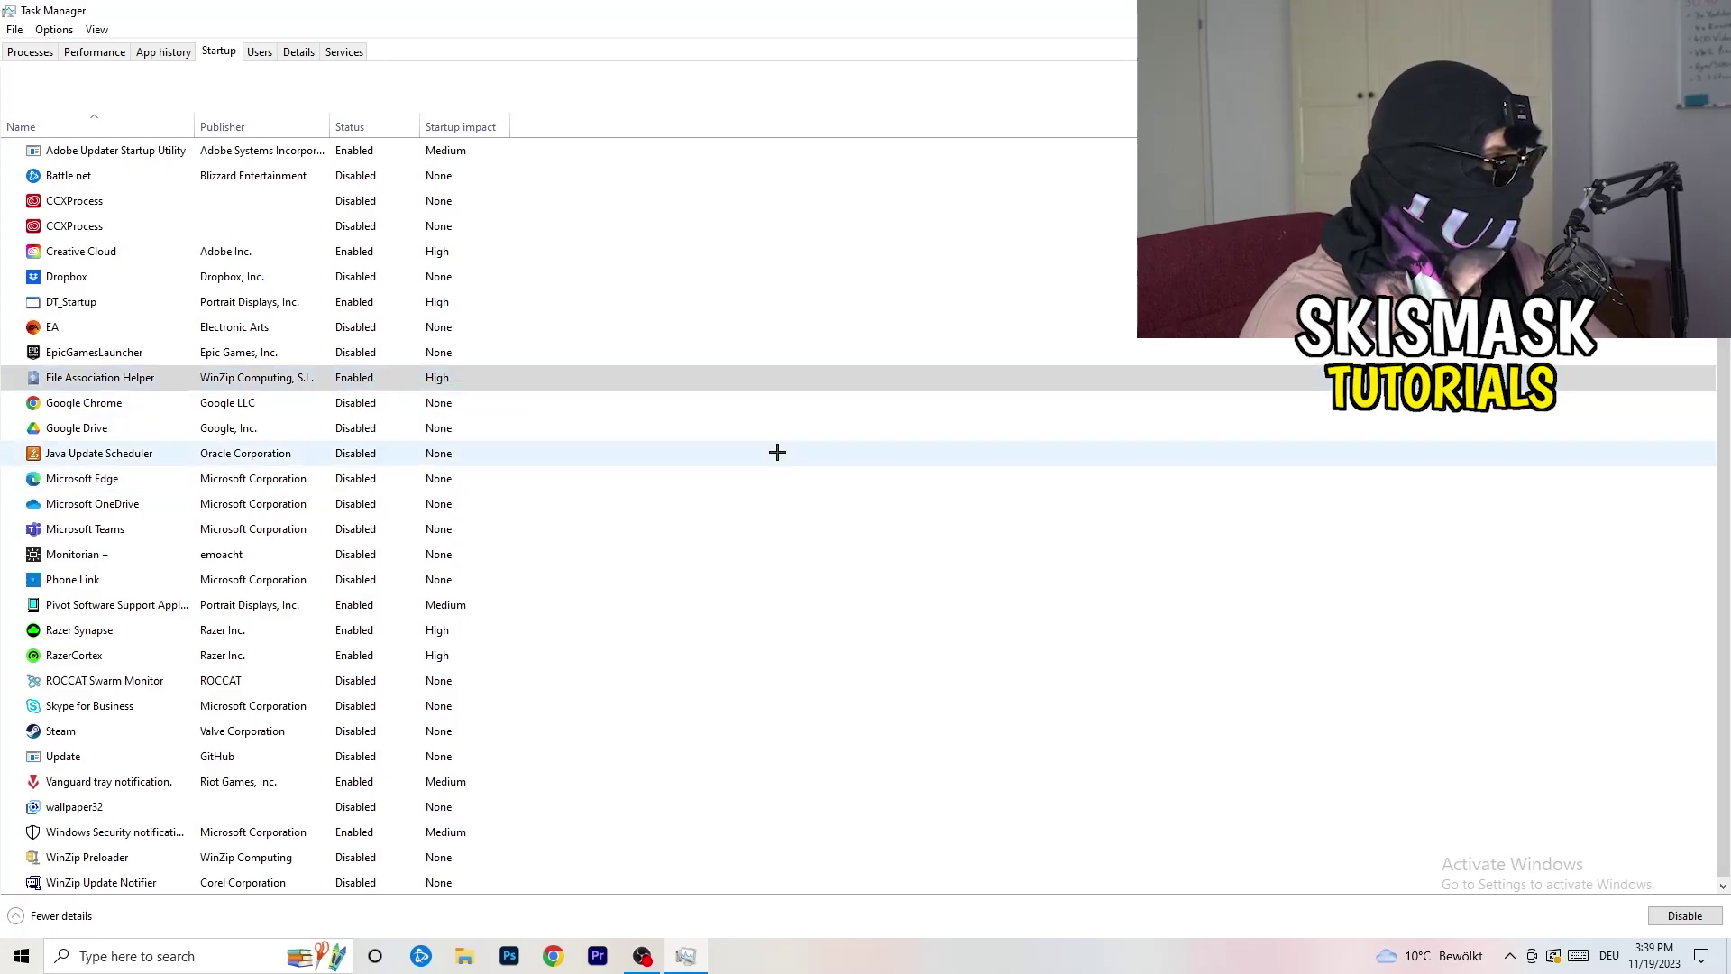
pyautogui.click(776, 452)
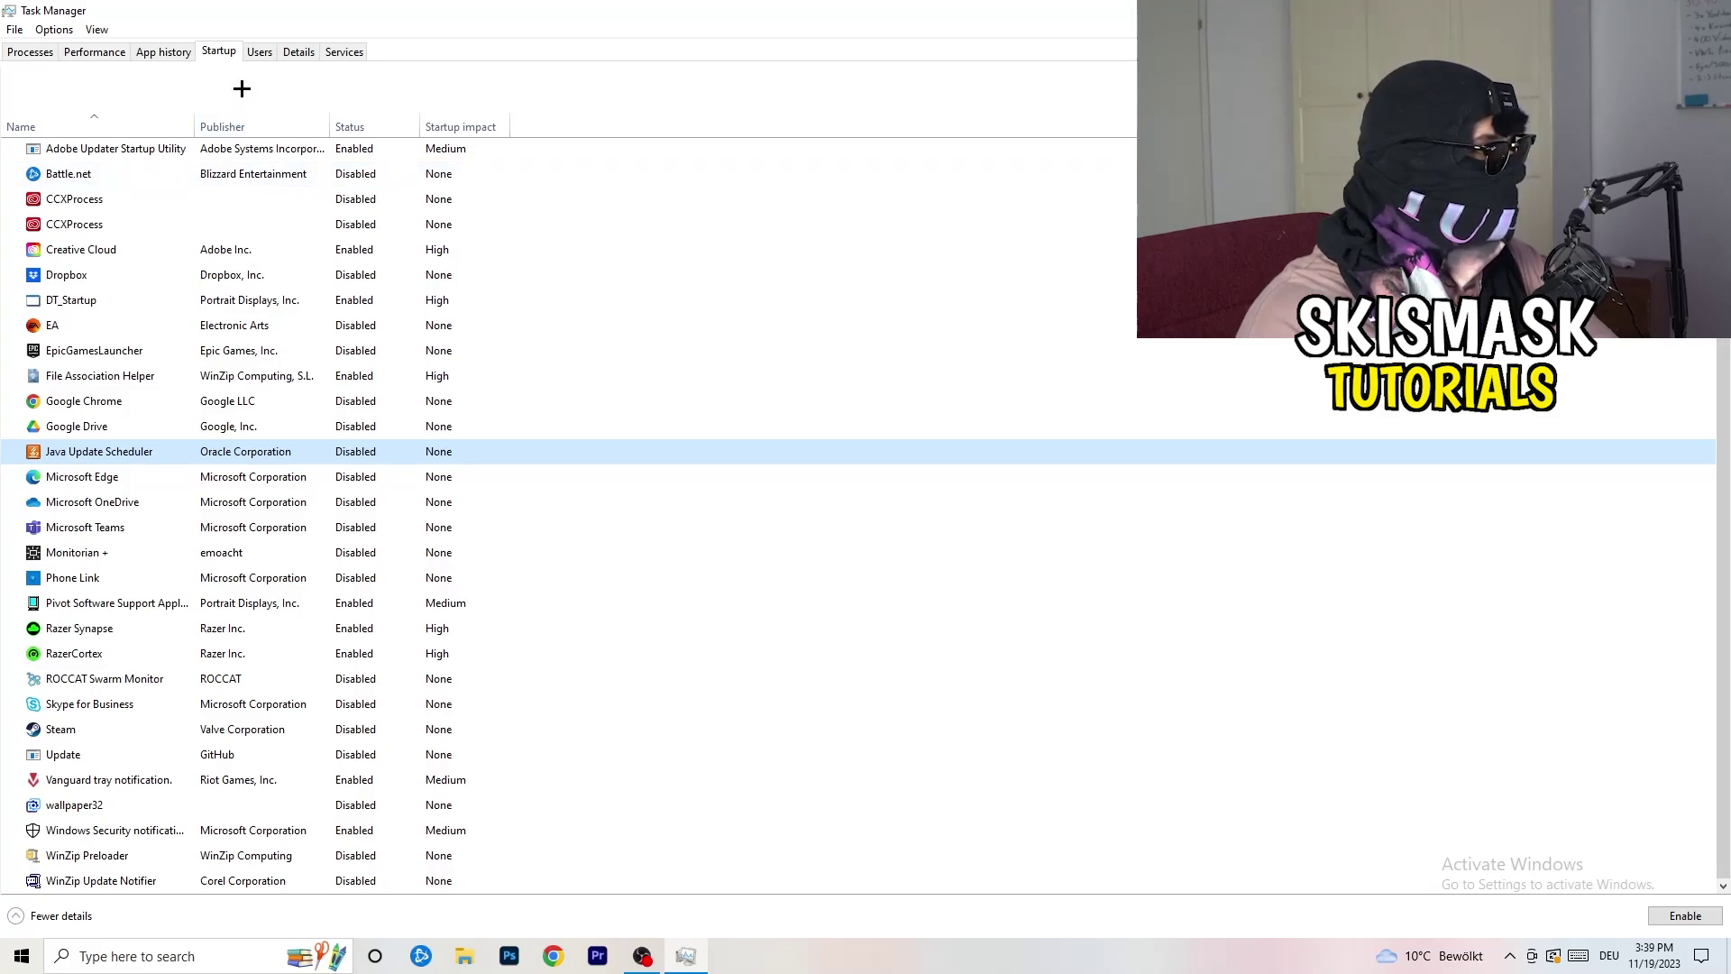
pyautogui.click(100, 54)
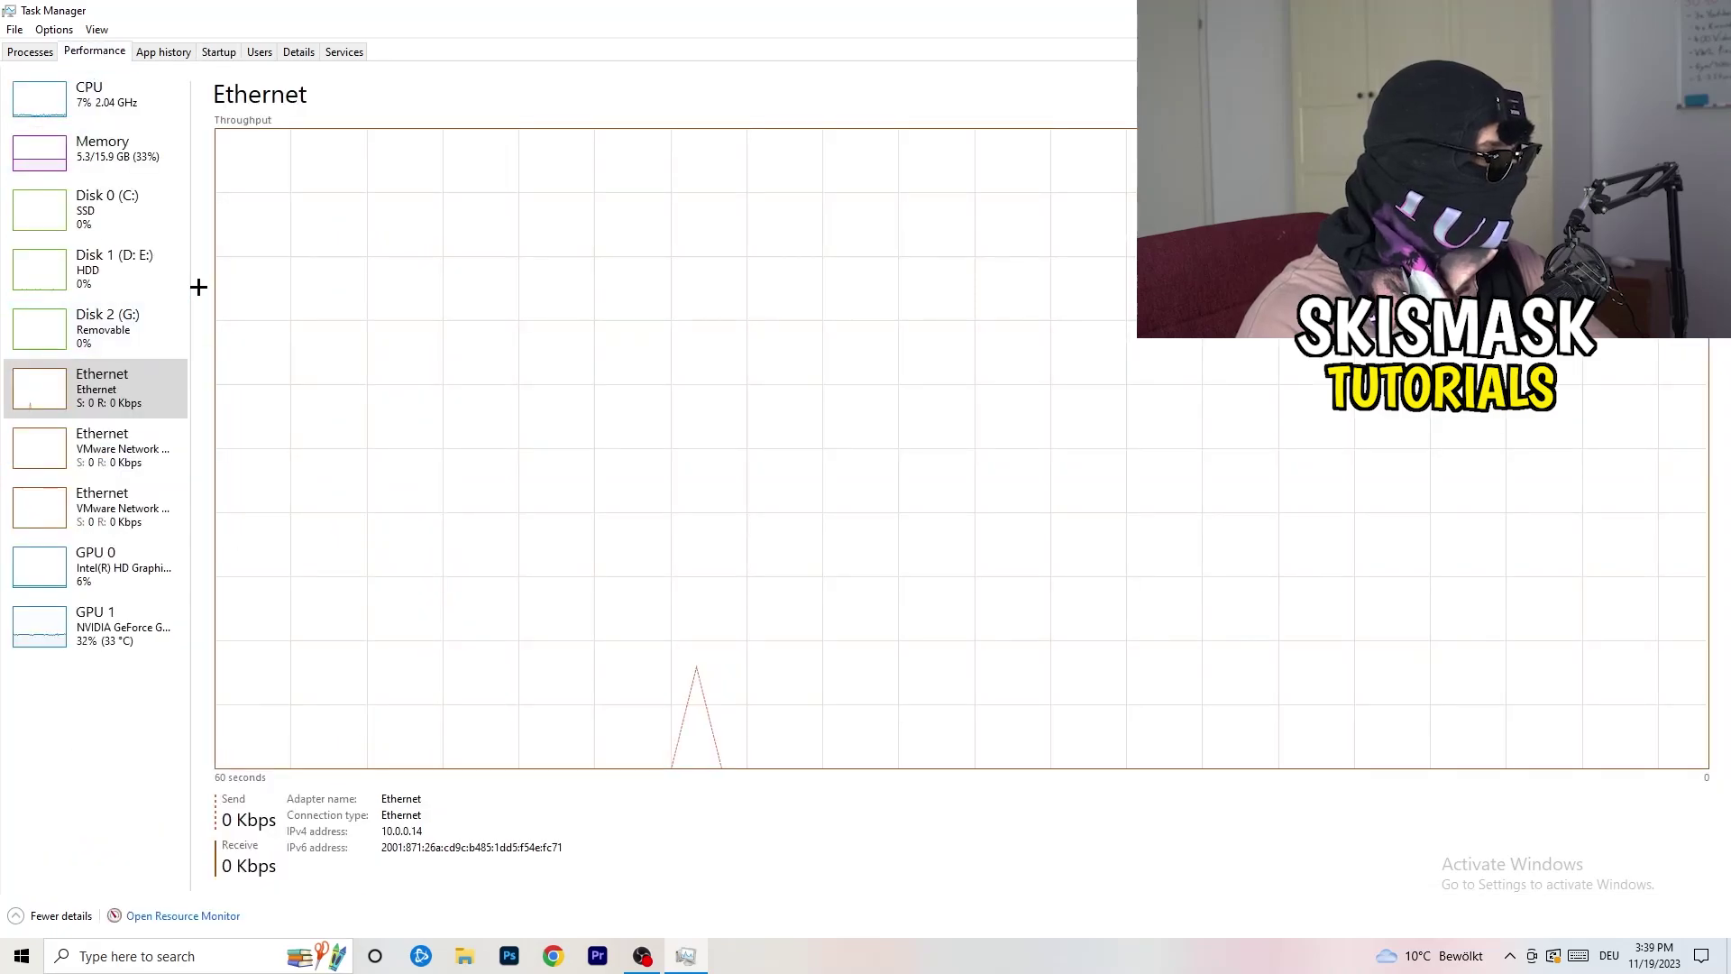
# Inspect the Dropbox crash handler's Set priority options in Details unchanged, then close Task Manager.
pyautogui.click(301, 56)
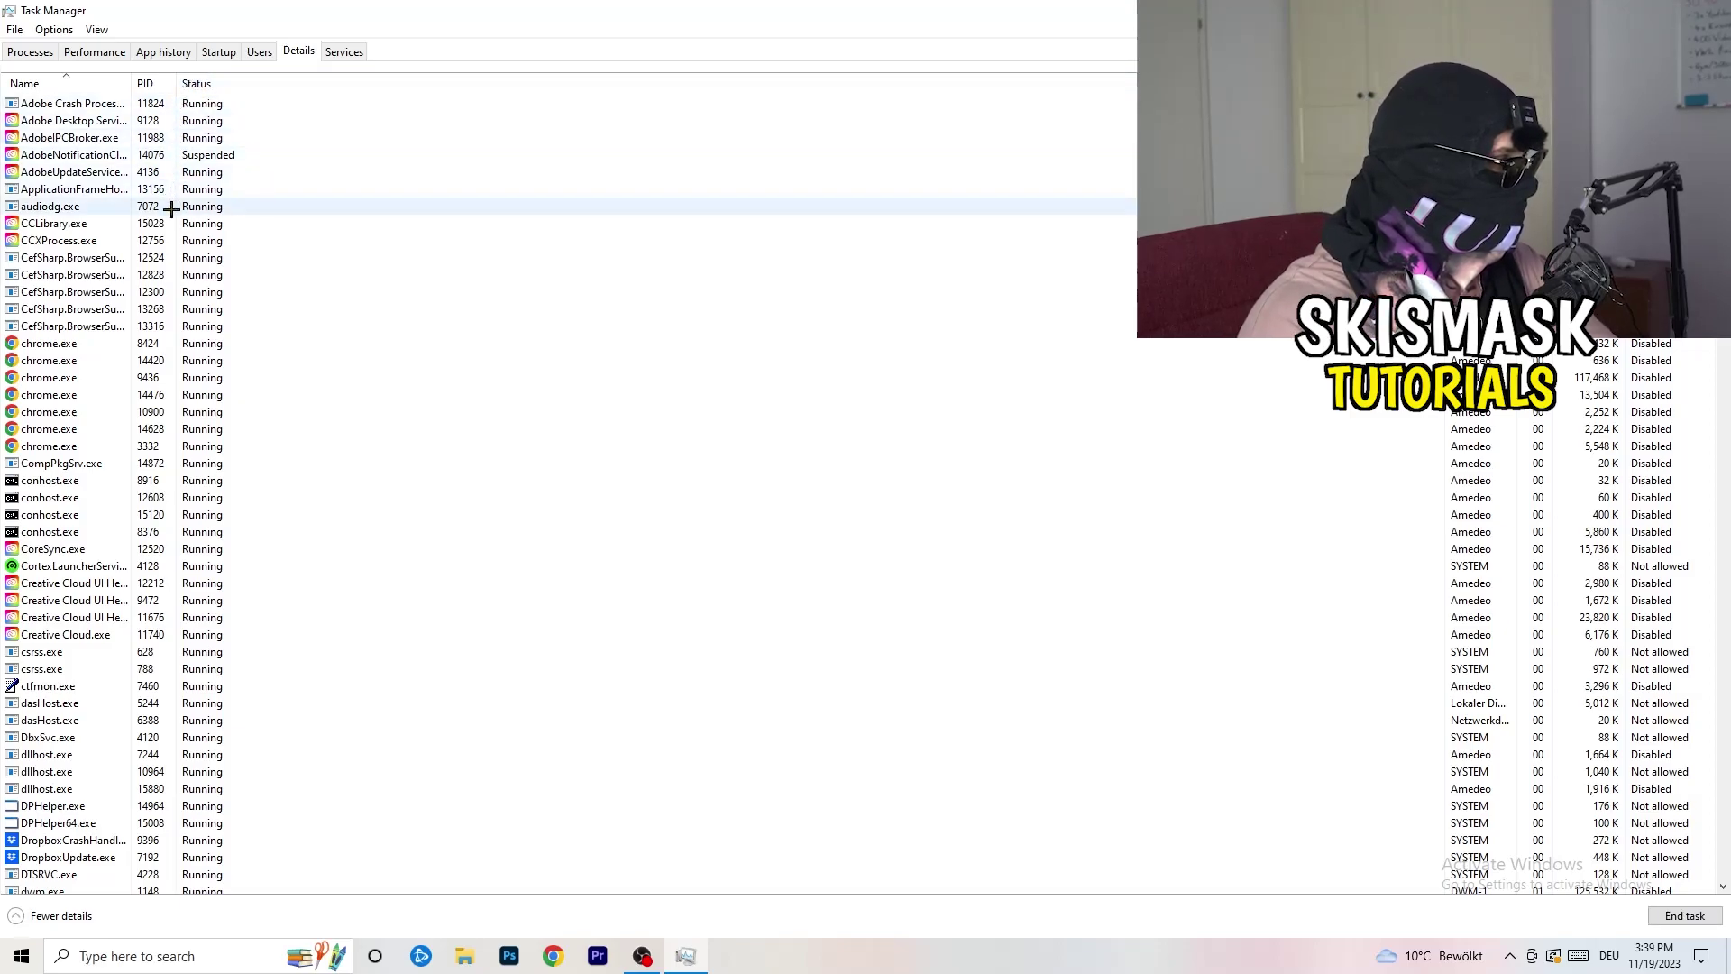
pyautogui.scroll(-6, 185, 436)
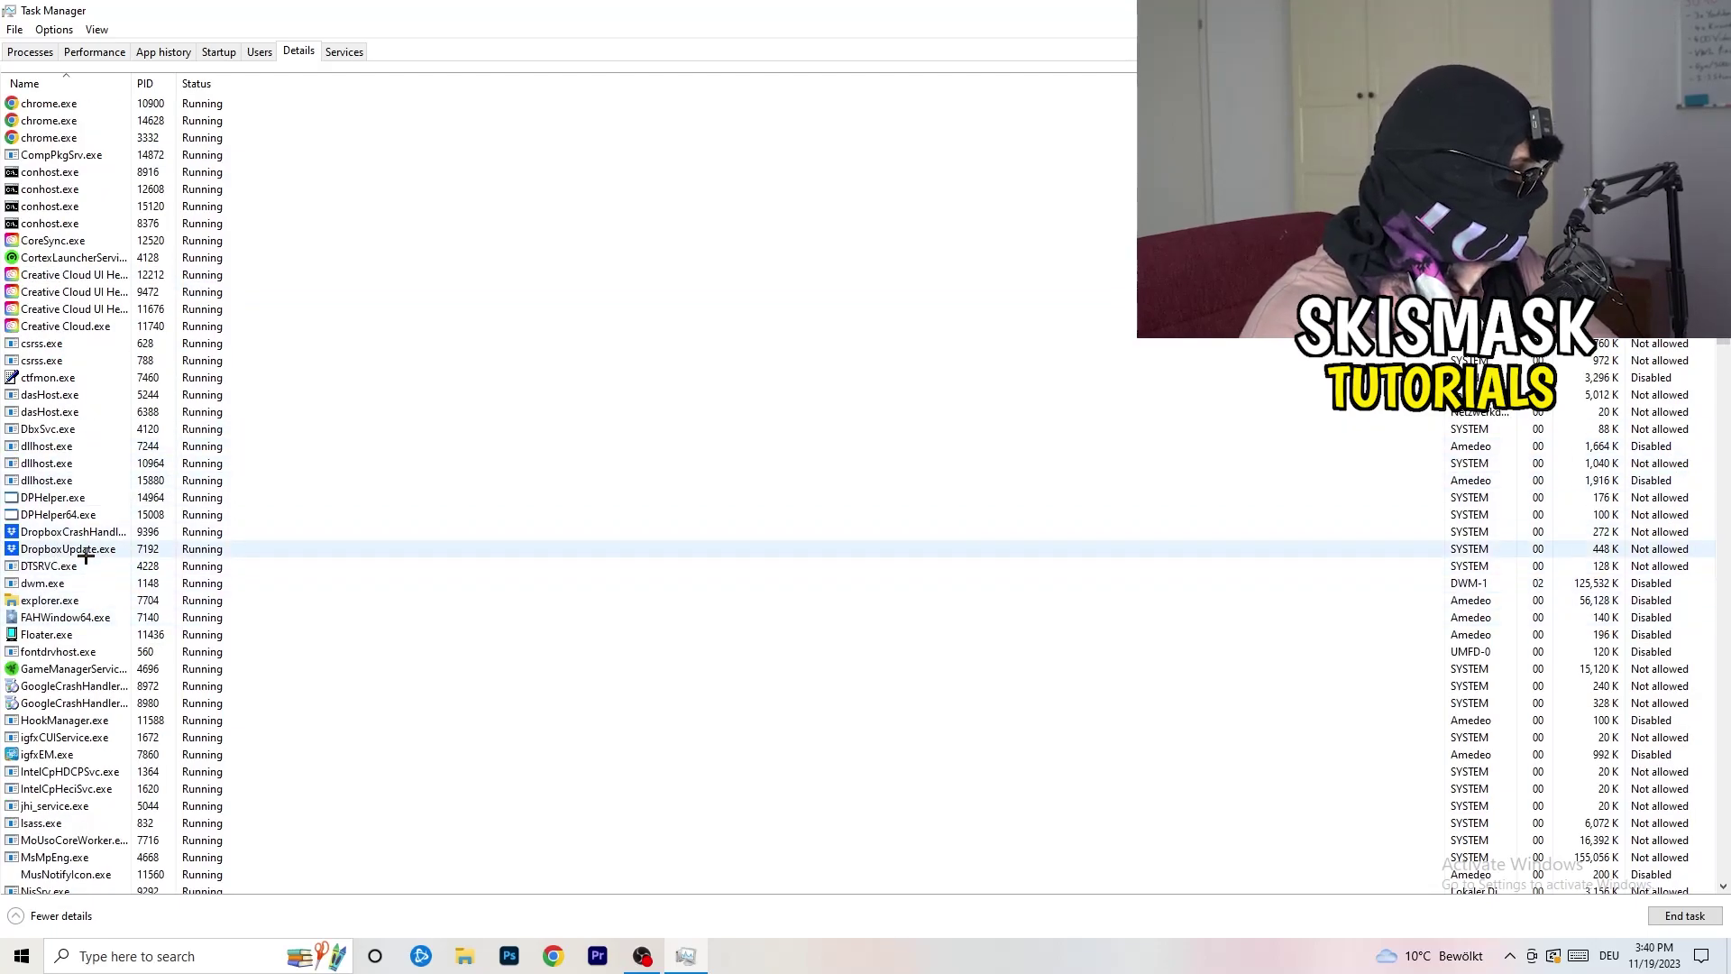
pyautogui.rightClick(71, 533)
pyautogui.rightClick(144, 531)
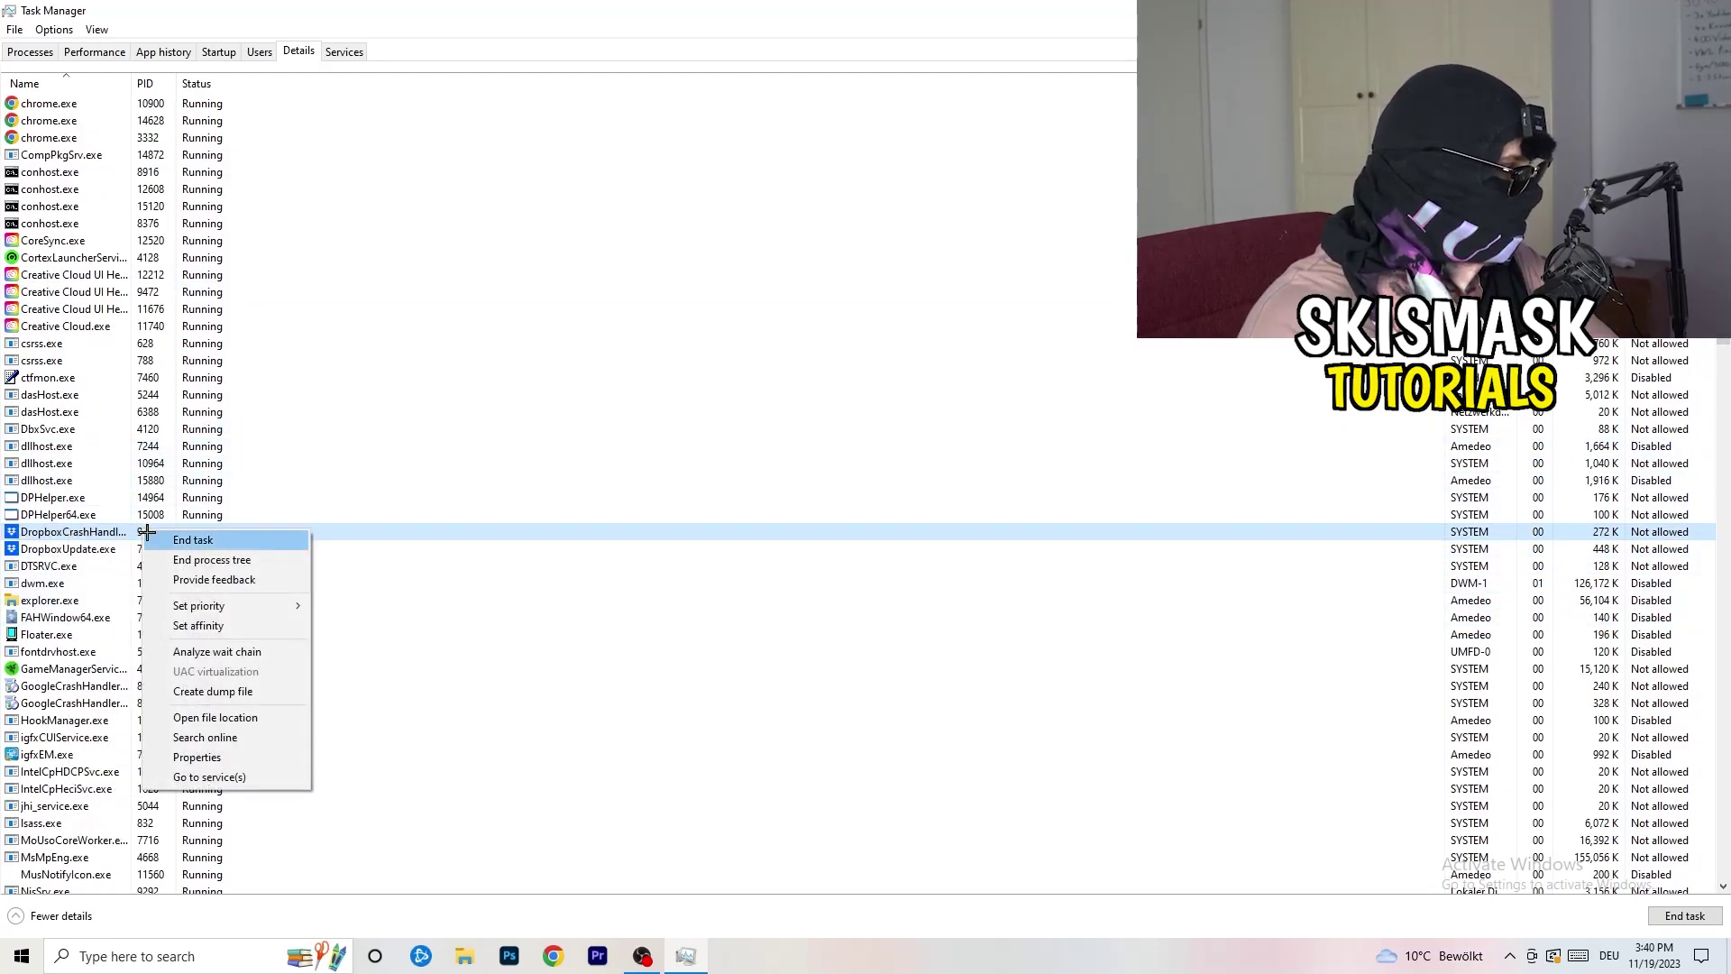
pyautogui.rightClick(137, 532)
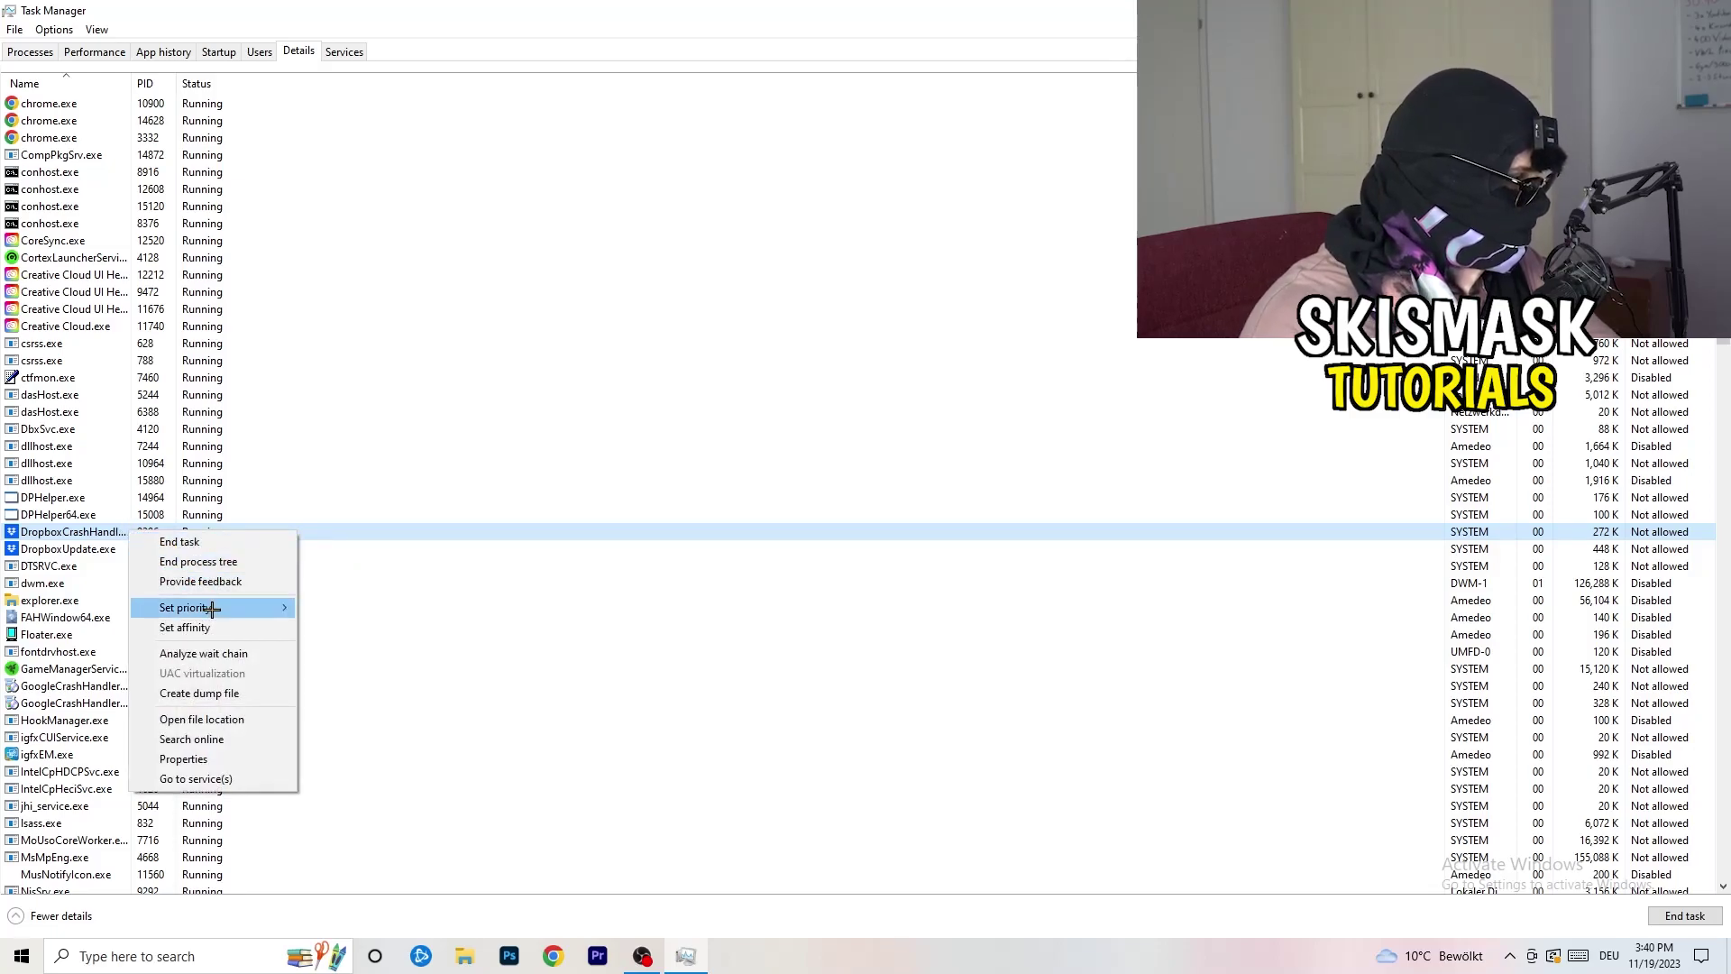
pyautogui.moveTo(221, 610)
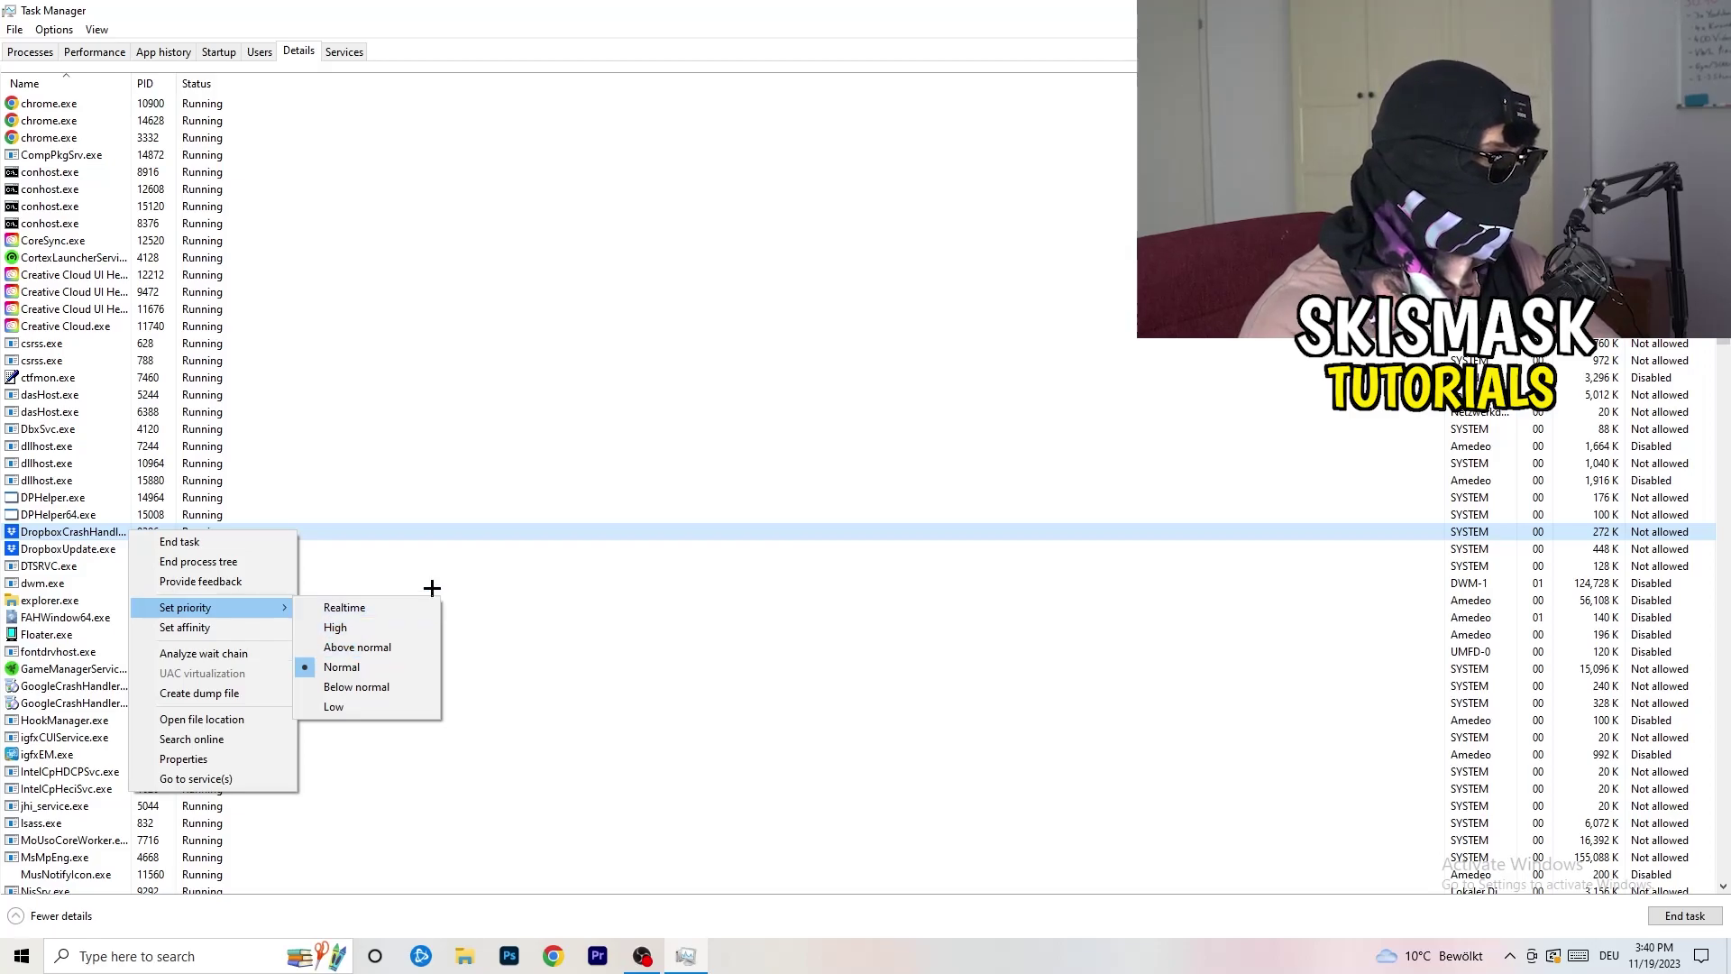
pyautogui.click(781, 120)
pyautogui.hotkey('alt', 'F4')
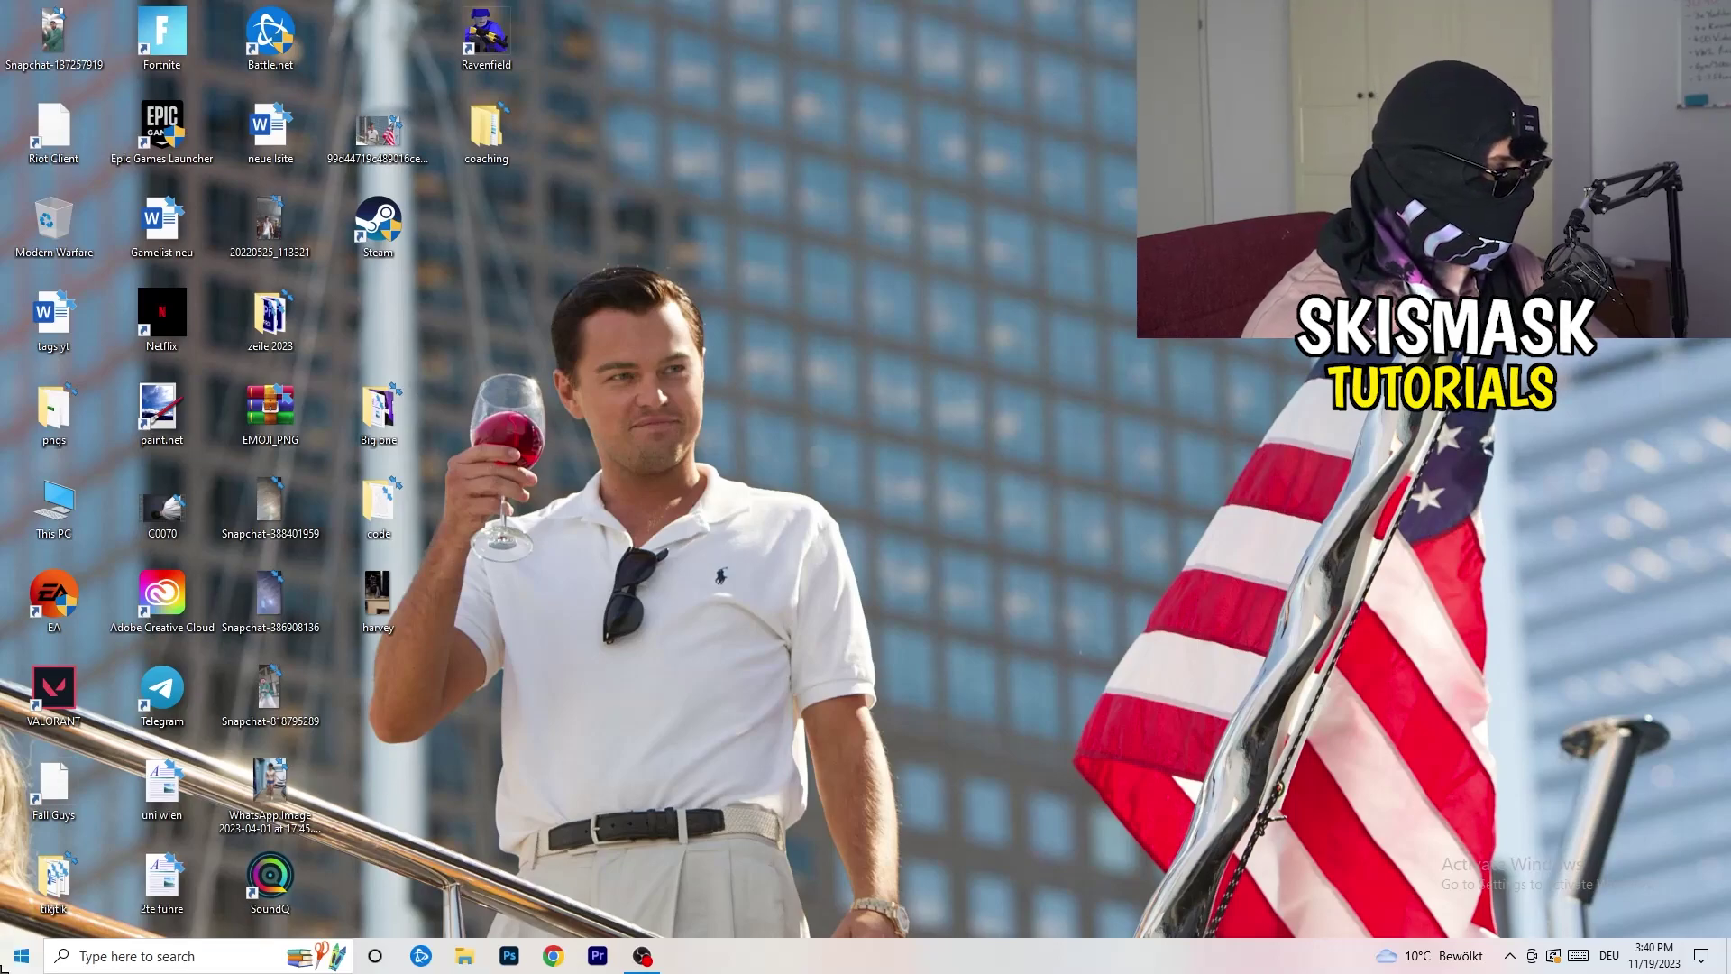
# Search 'sett' from Start to launch Settings and enter the System display page.
pyautogui.click(22, 956)
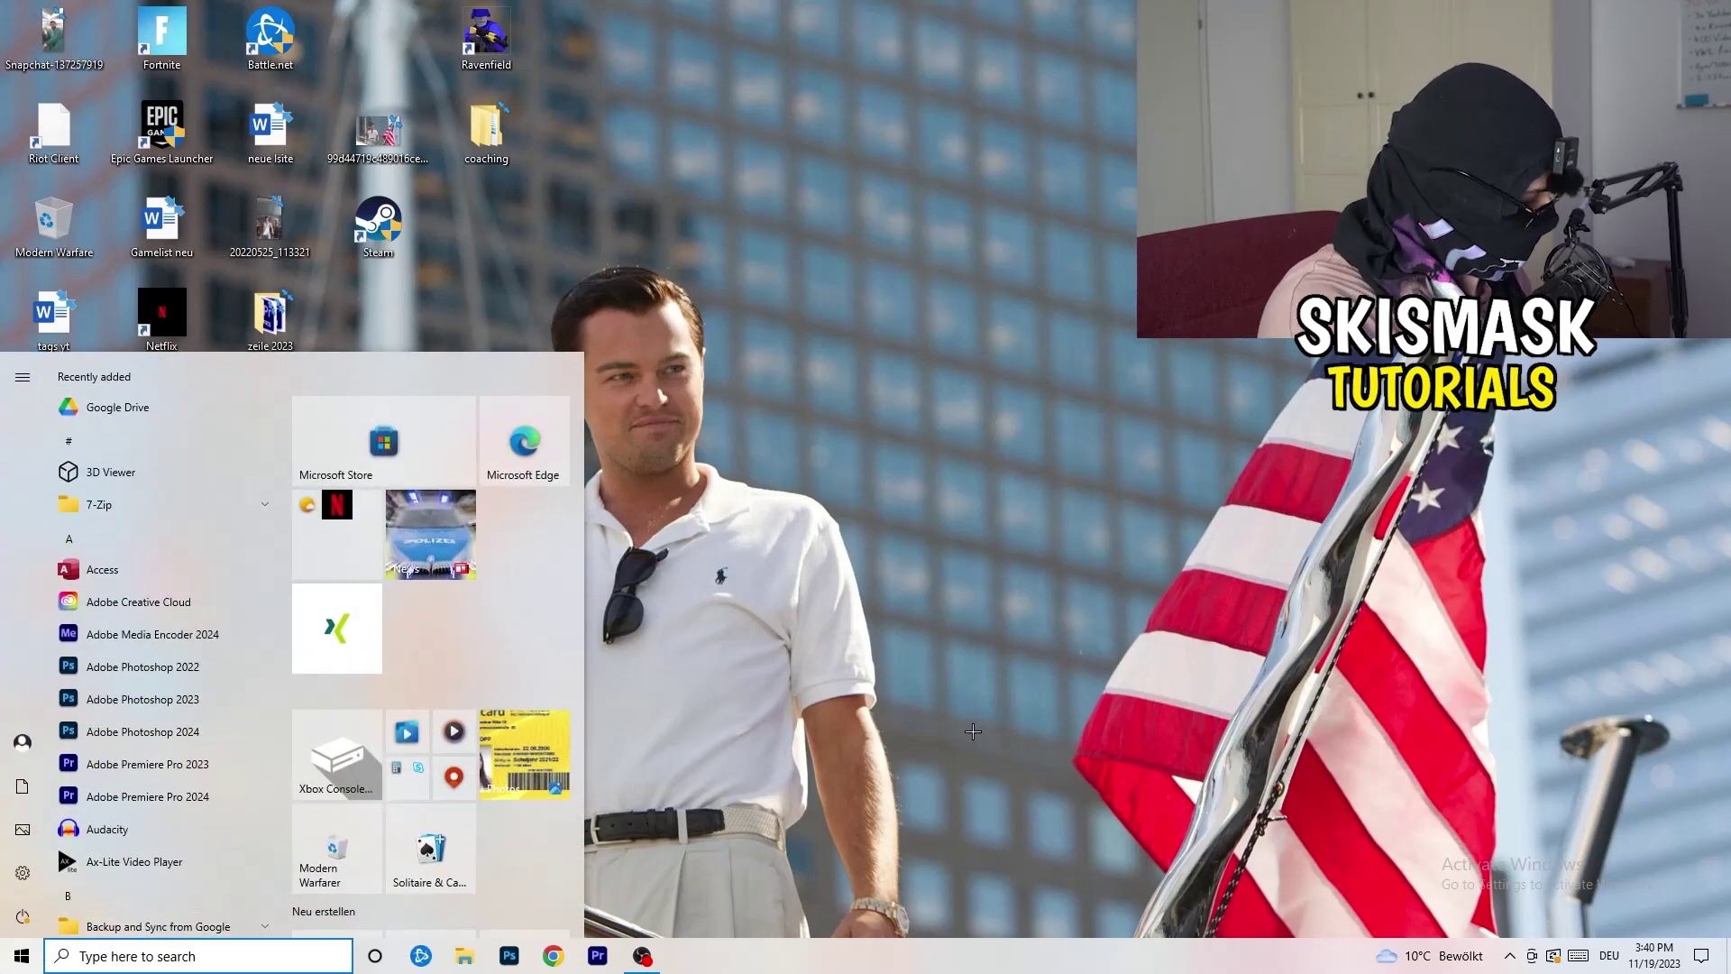
pyautogui.write('sett')
pyautogui.press('Return')
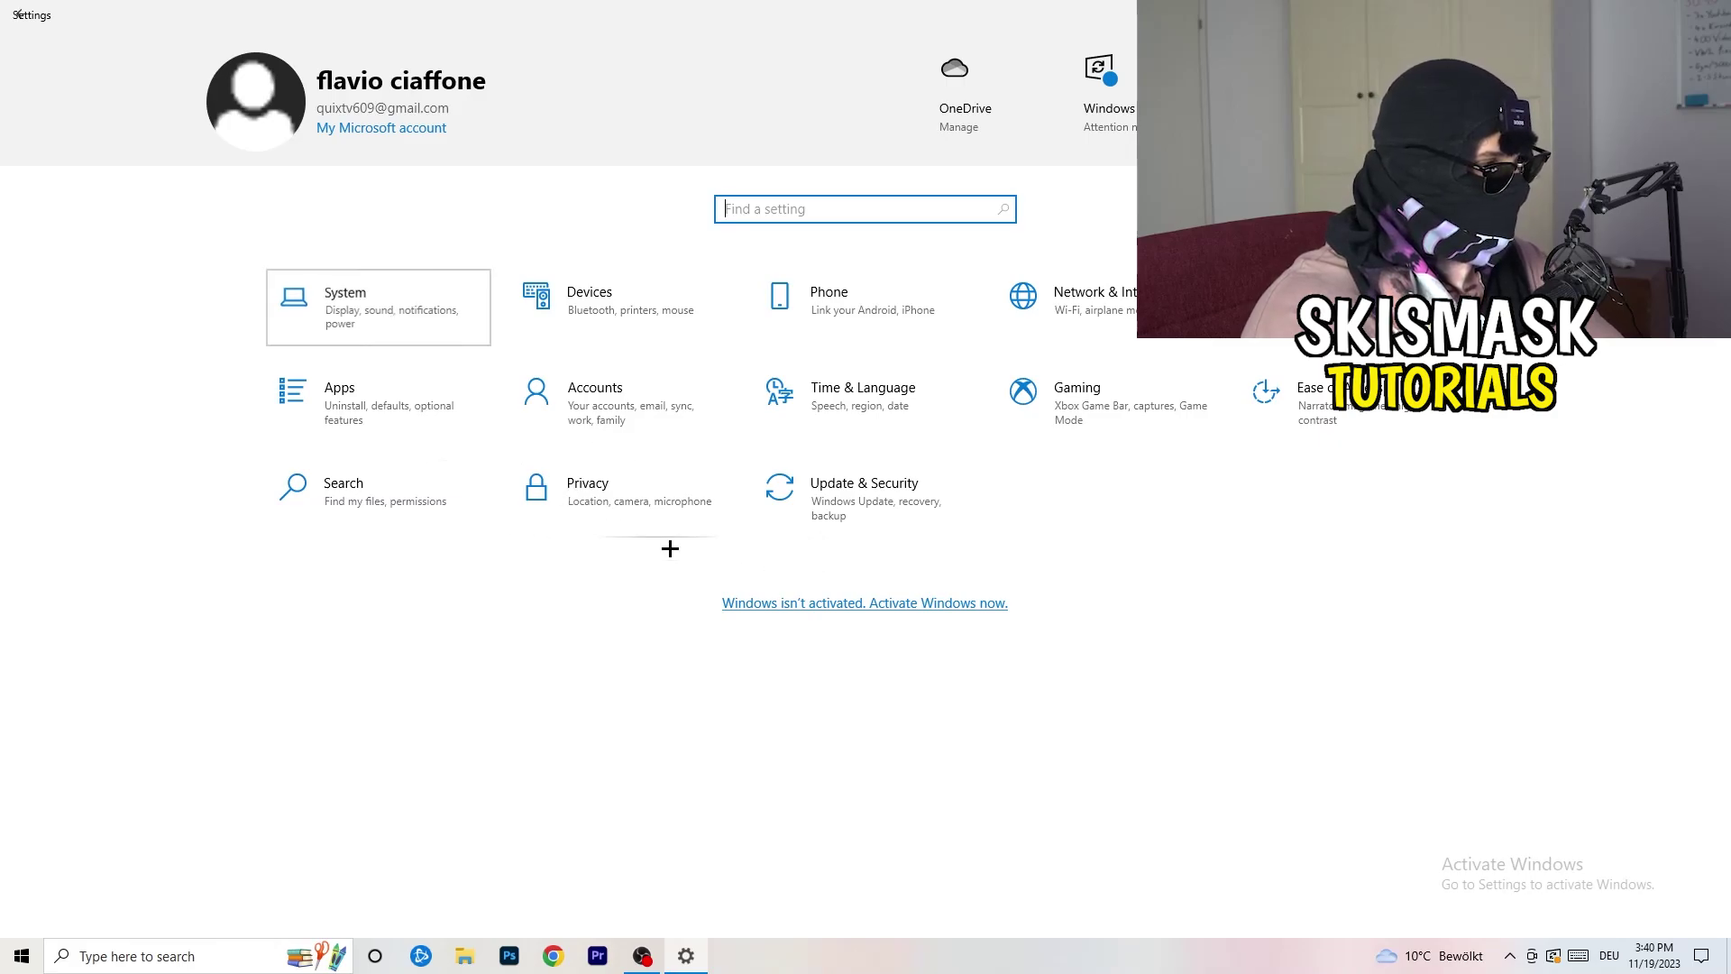
pyautogui.press('Return')
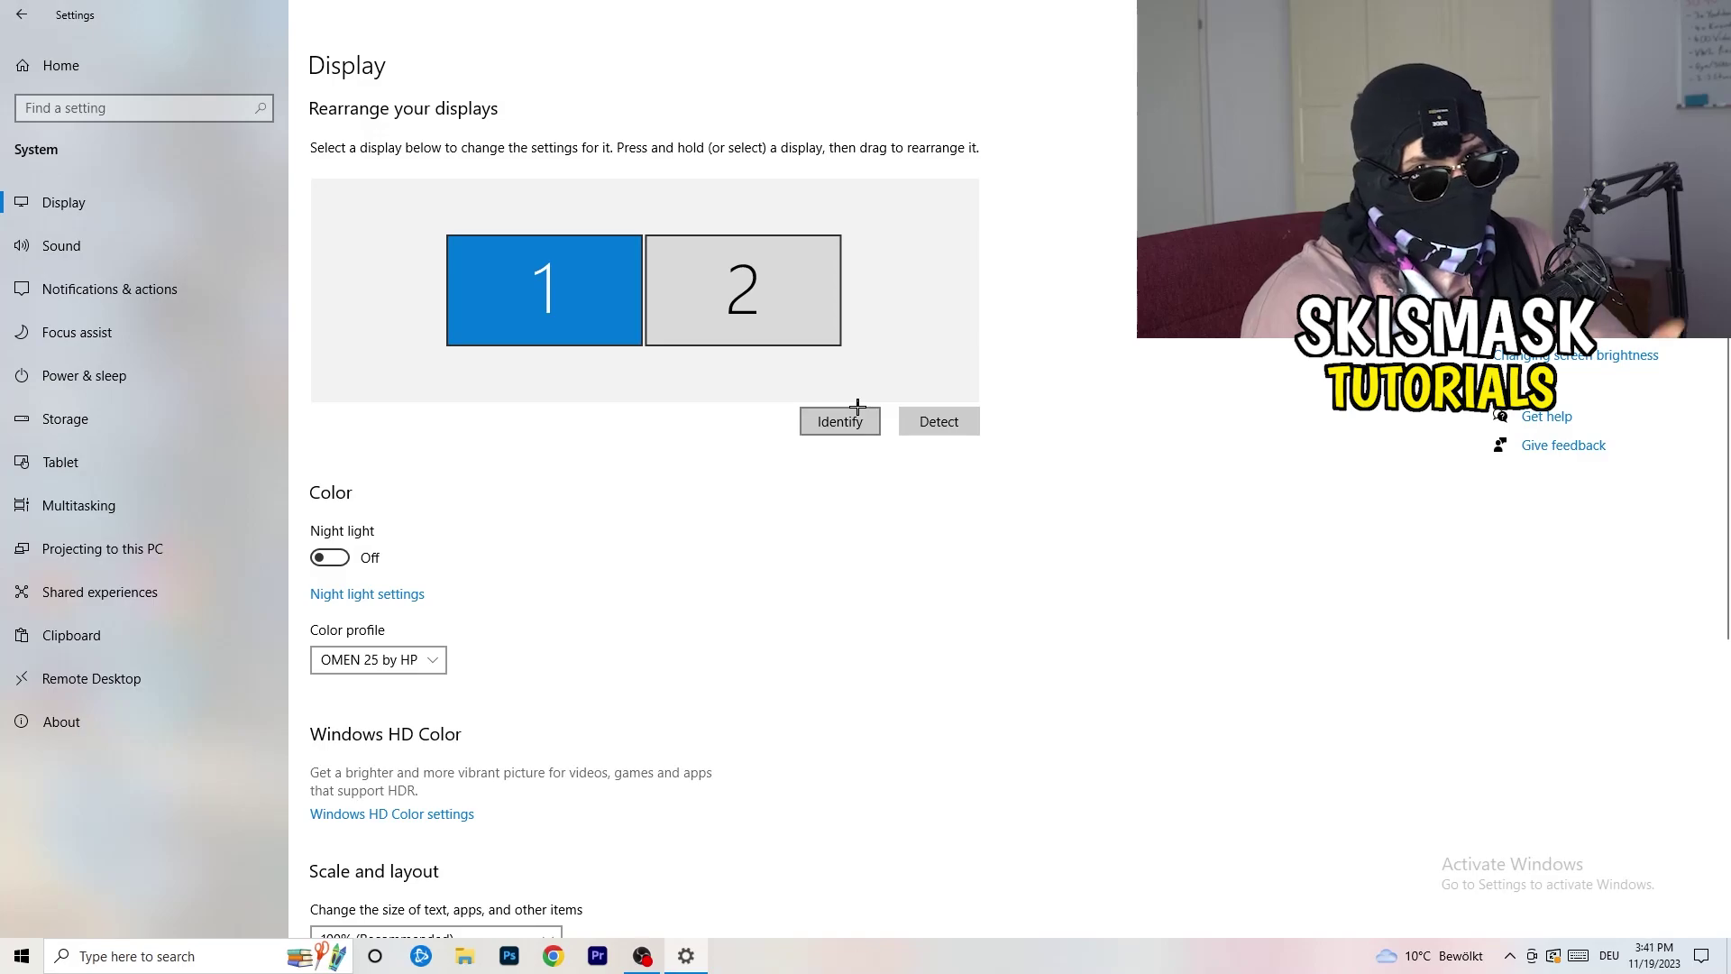
# Identify the monitors and keep the display scale at 100% (Recommended).
pyautogui.click(832, 421)
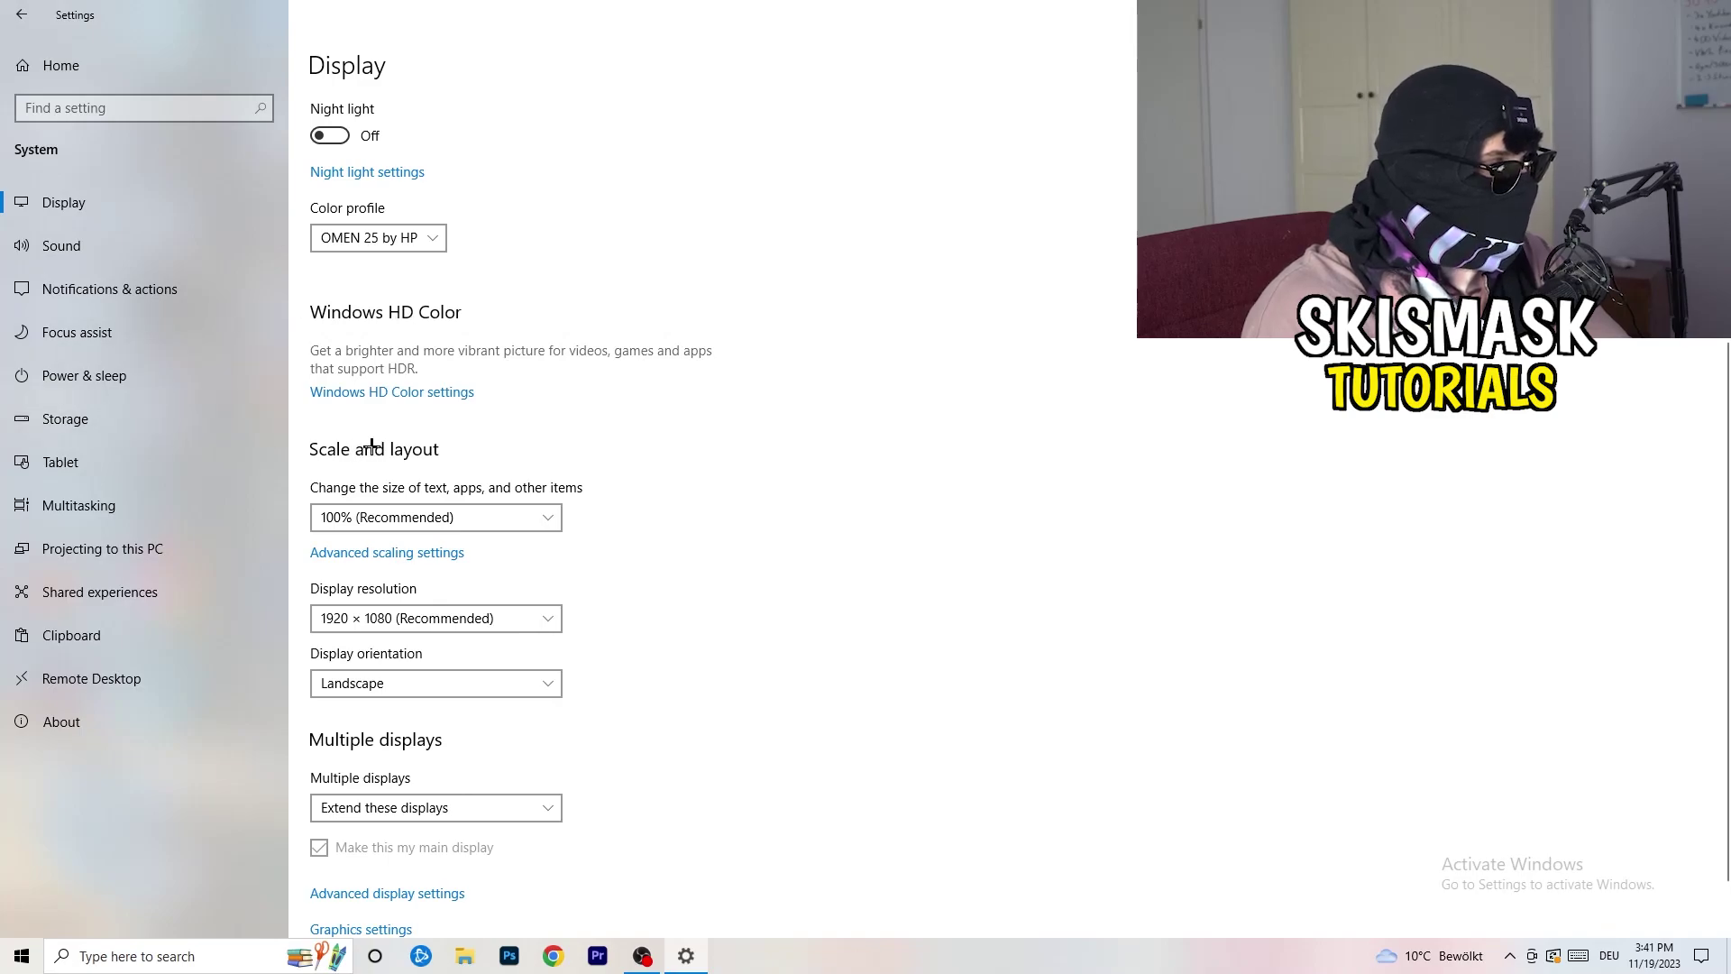
pyautogui.click(532, 514)
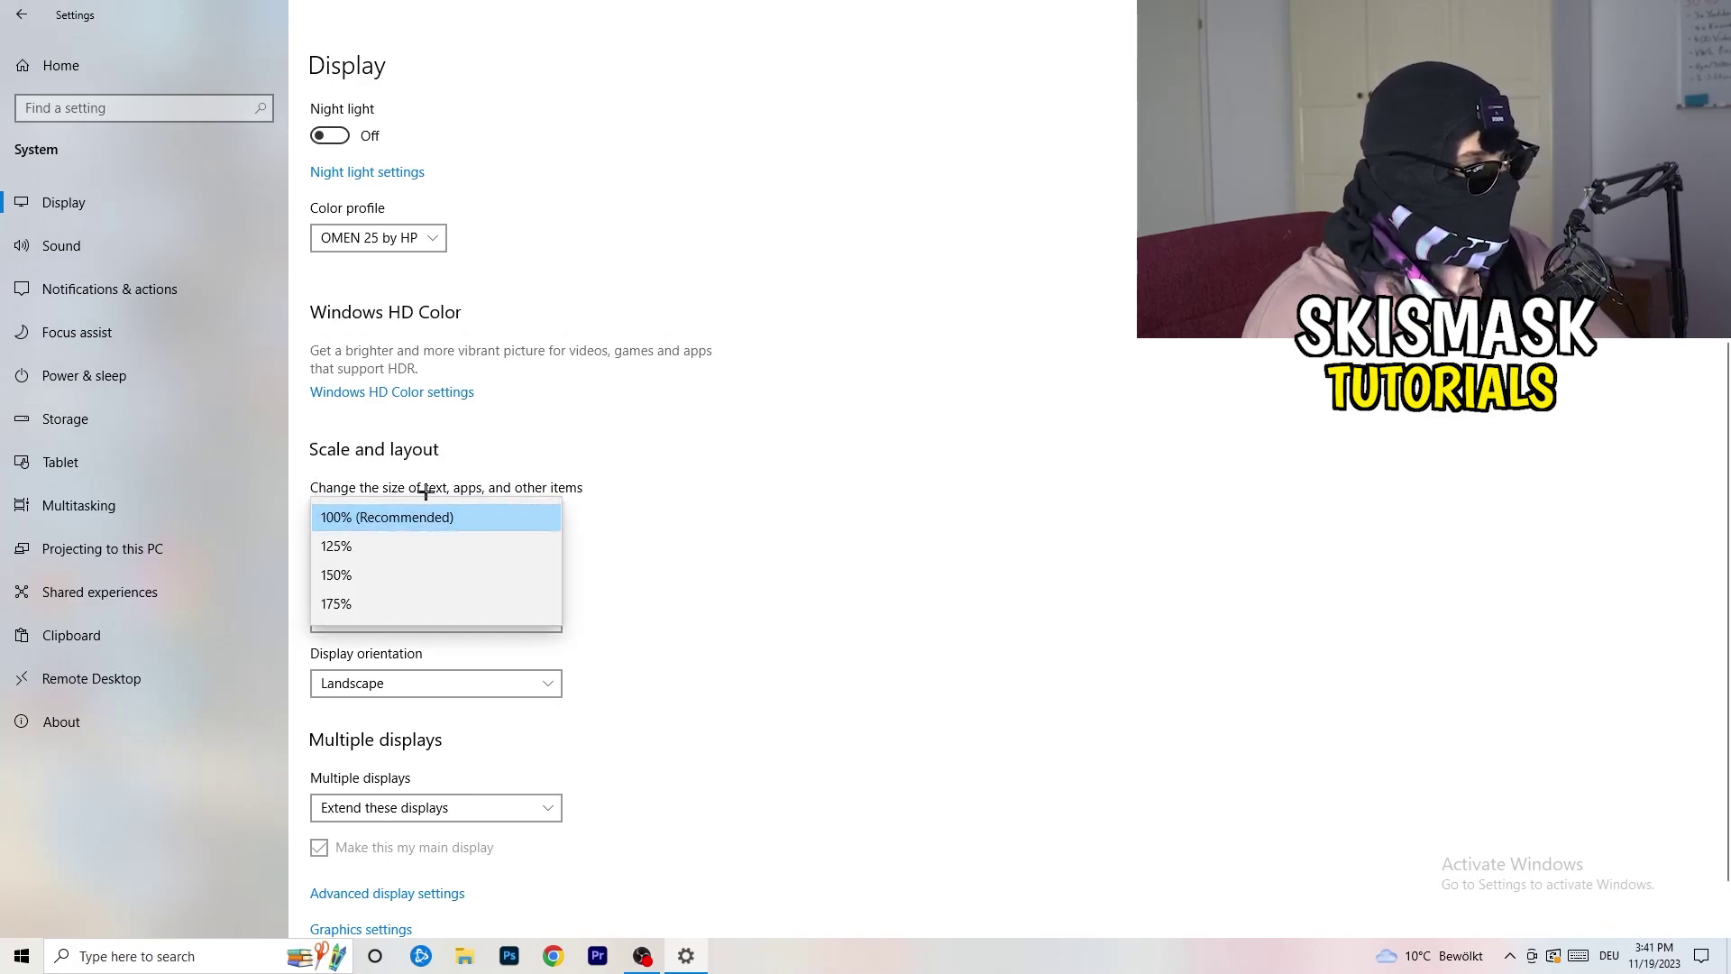
pyautogui.click(611, 483)
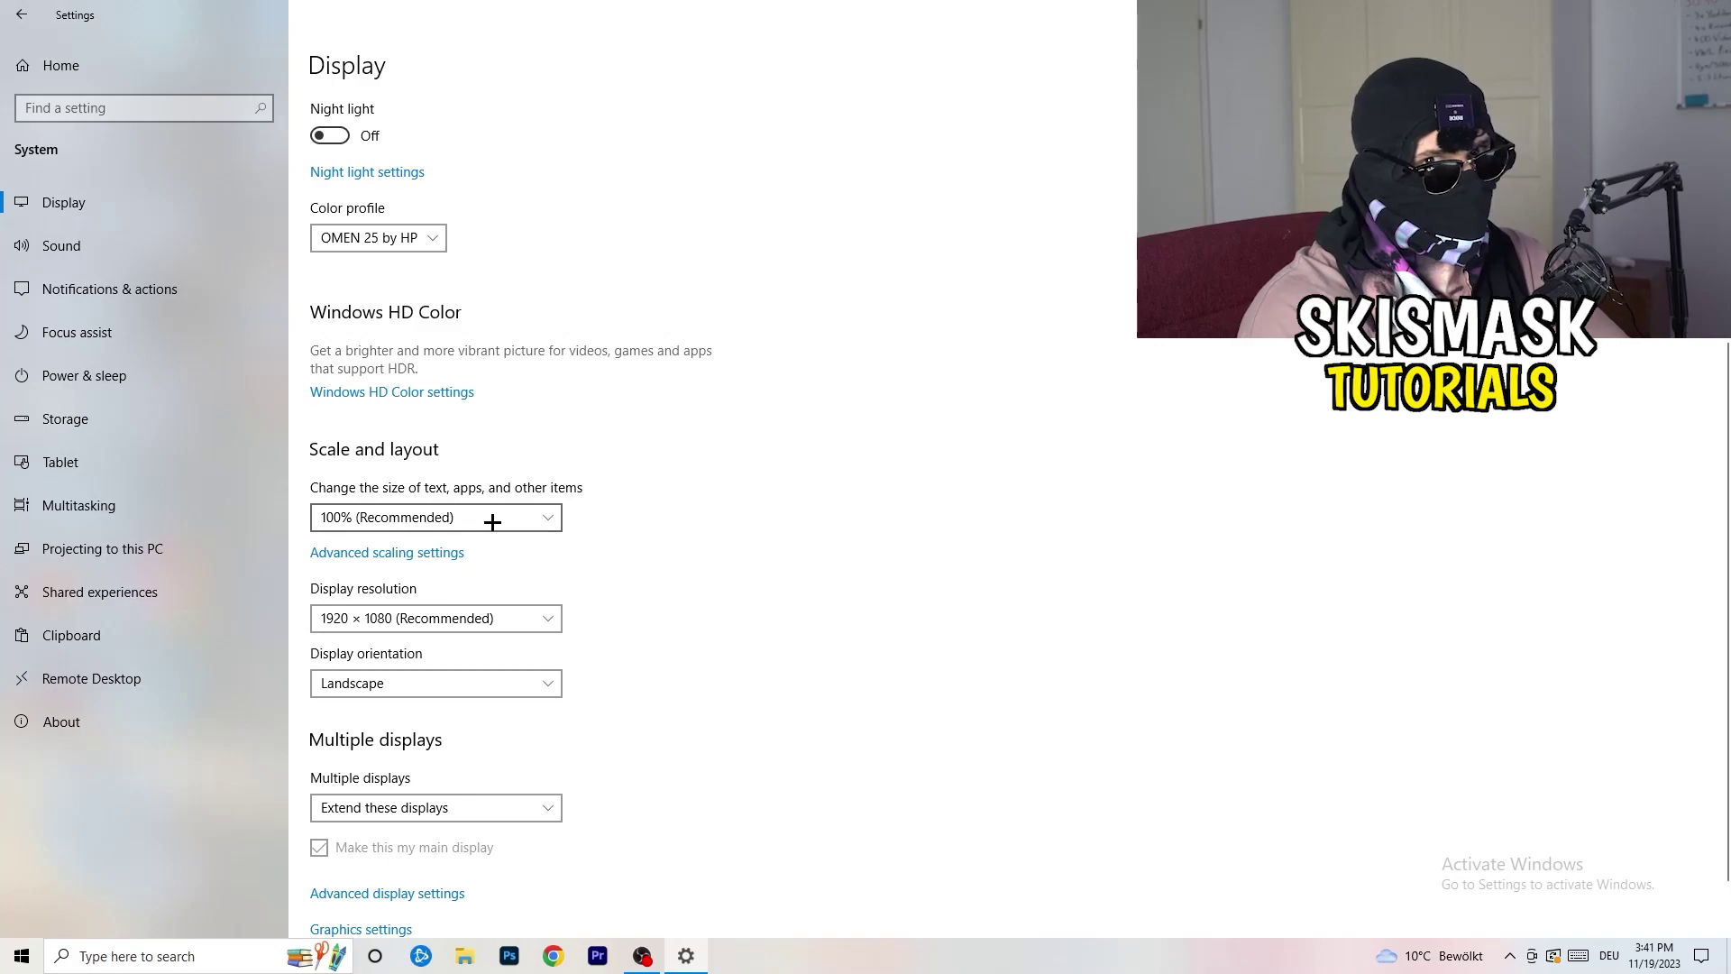
pyautogui.scroll(-1, 492, 521)
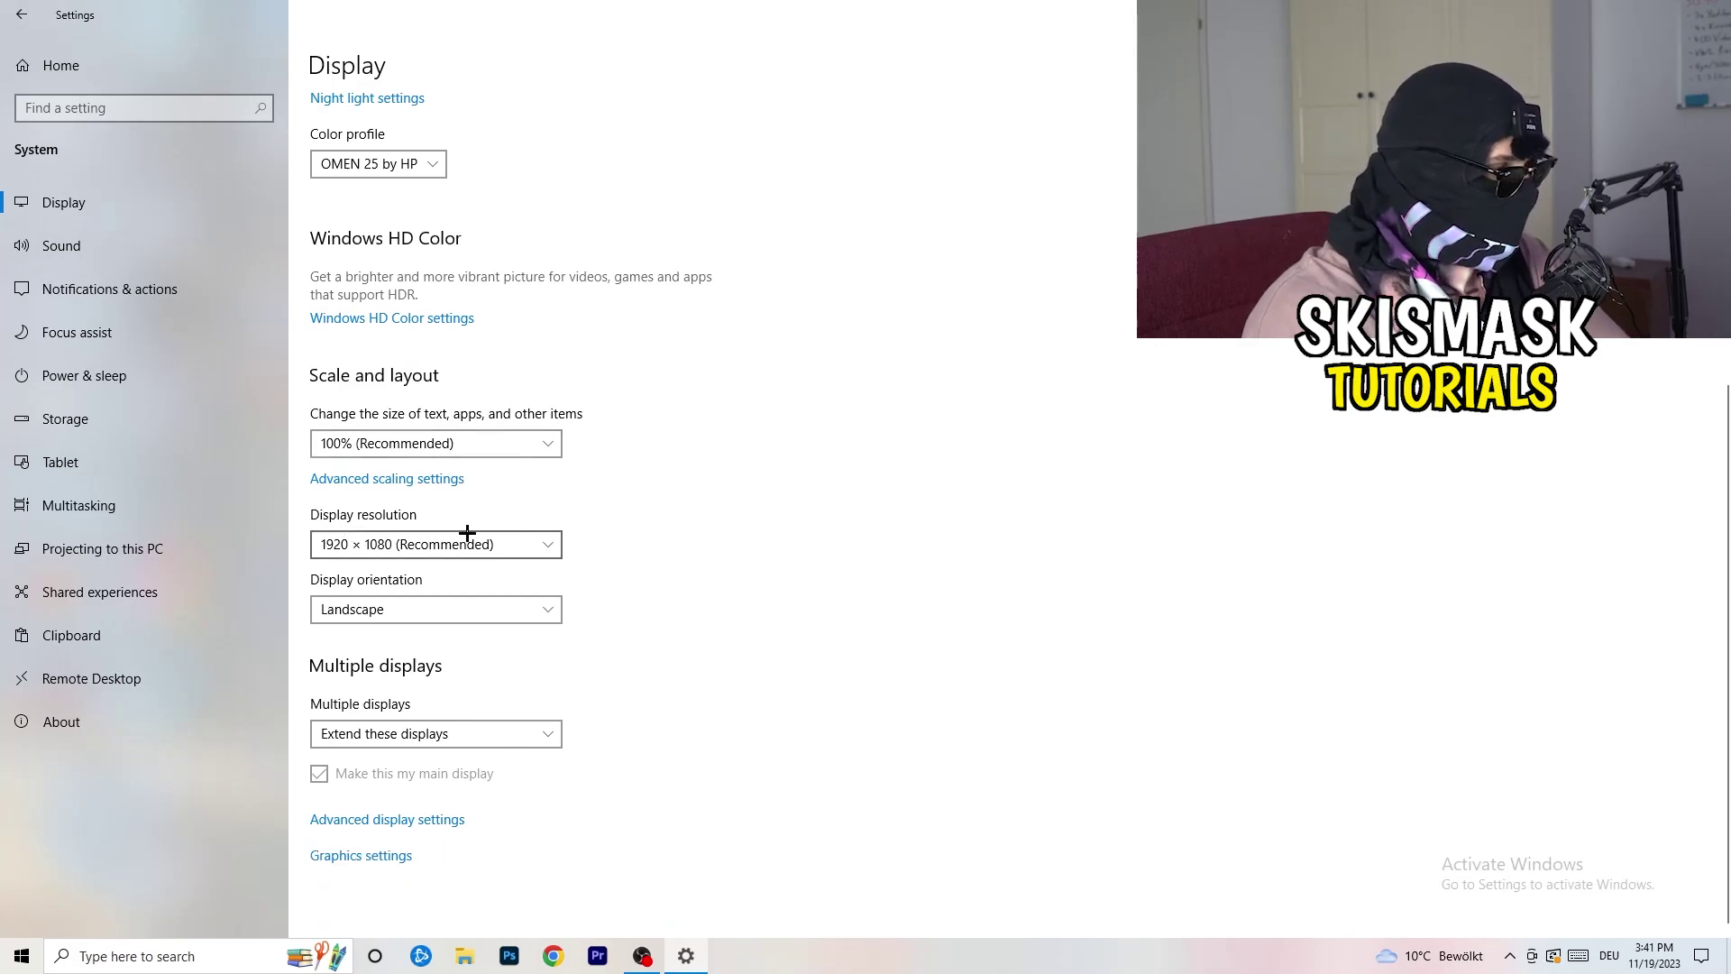
pyautogui.hotkey('alt', 'Down')
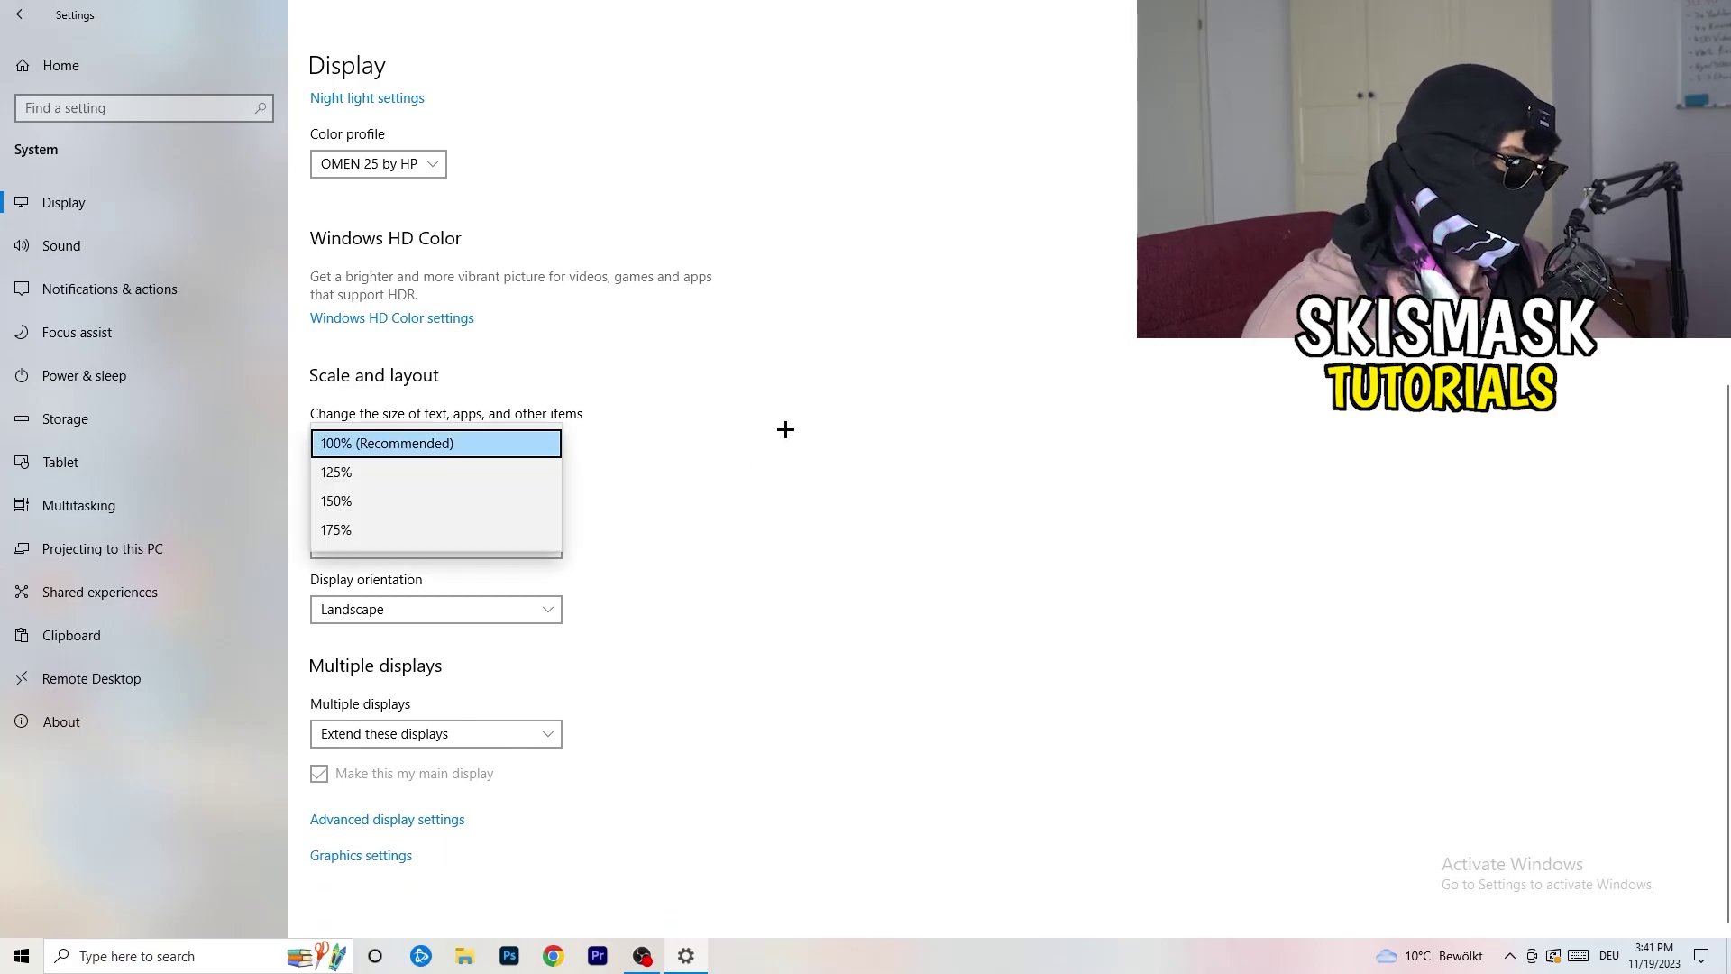
pyautogui.click(786, 429)
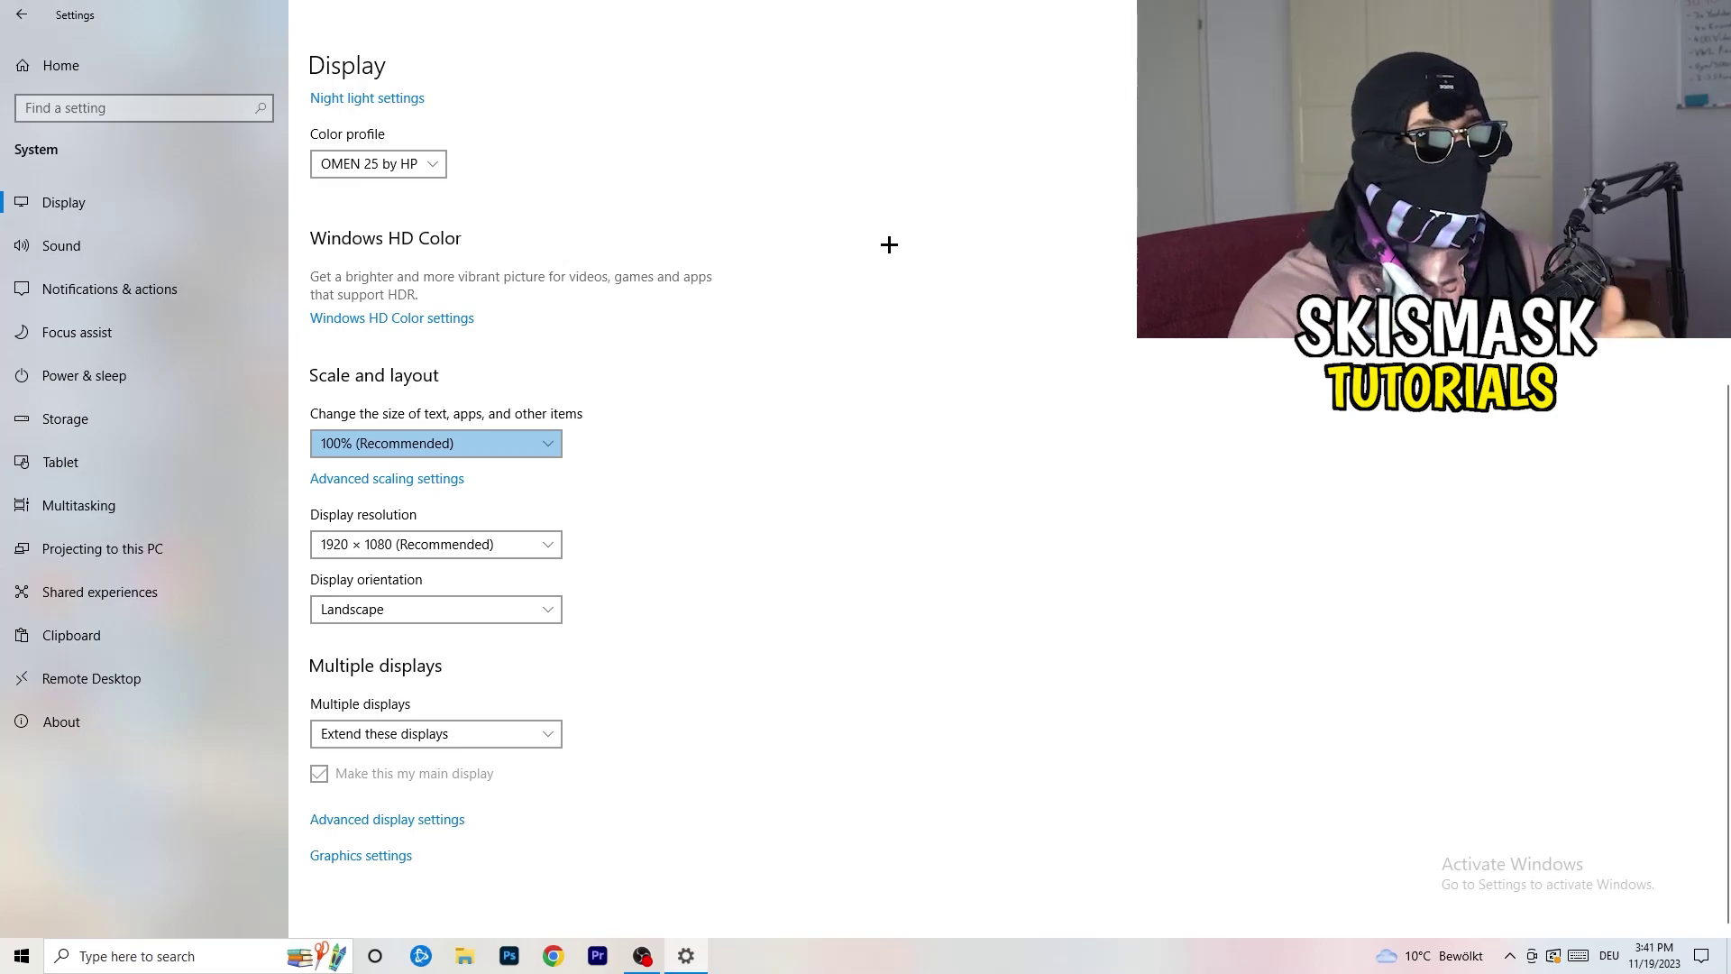
# Keep the resolution at 1920 × 1080 and go to the Storage page.
pyautogui.click(518, 545)
pyautogui.click(626, 513)
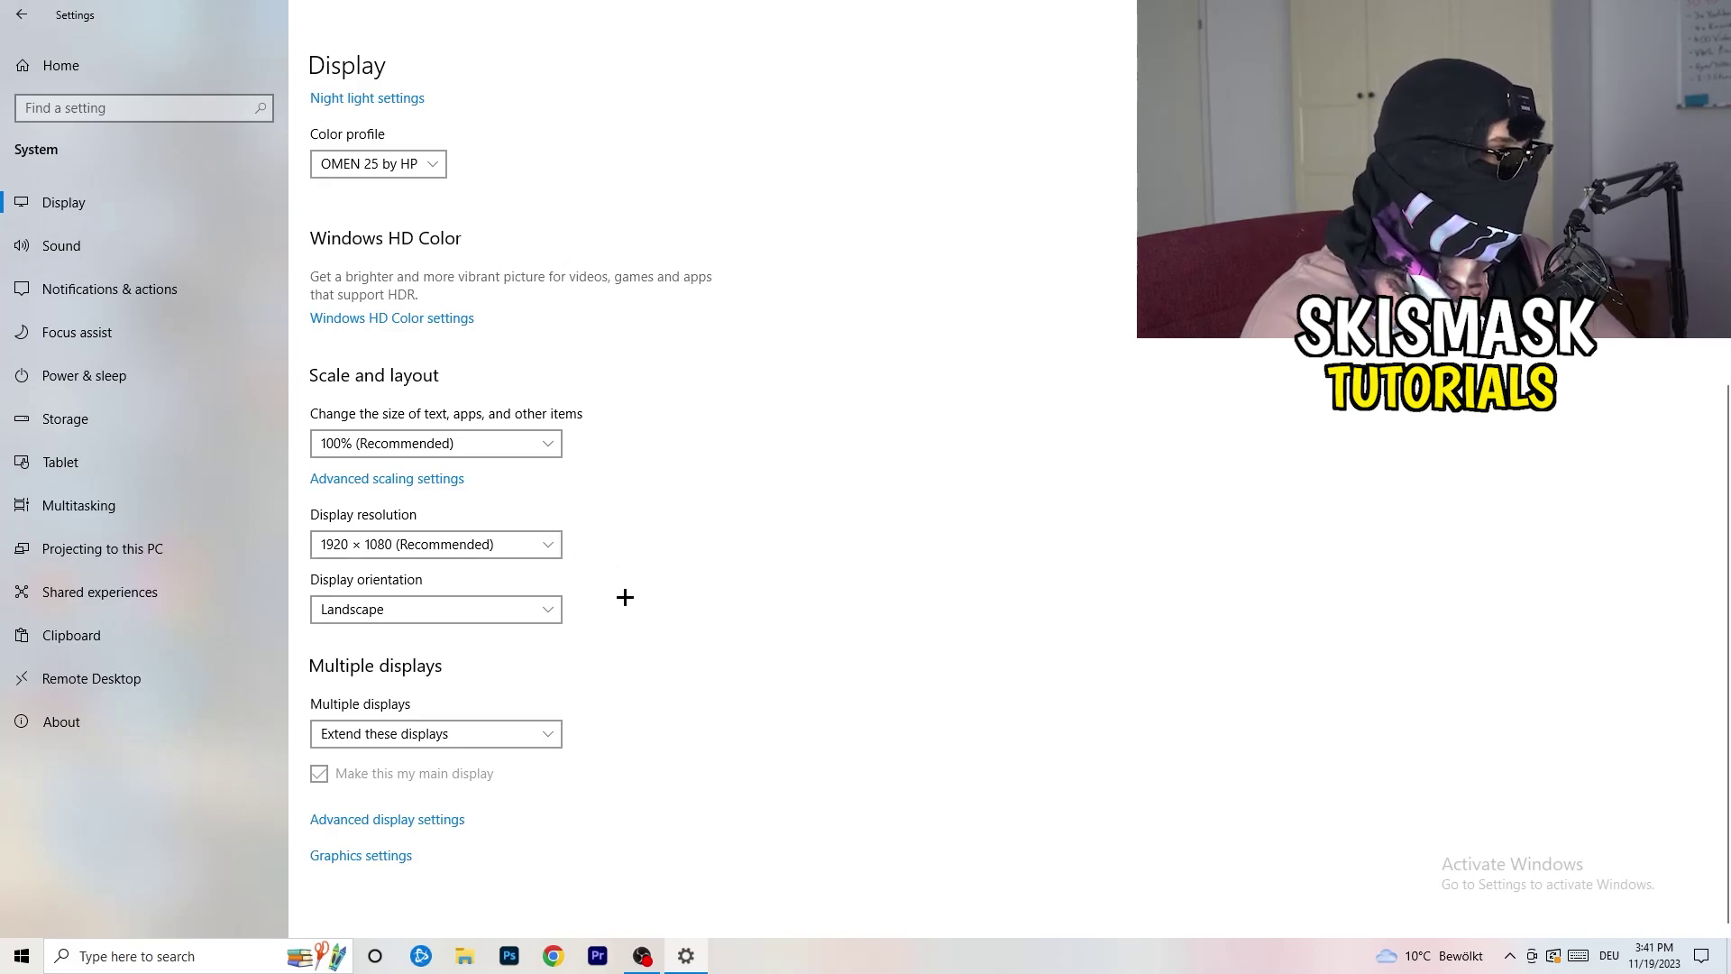
pyautogui.click(127, 405)
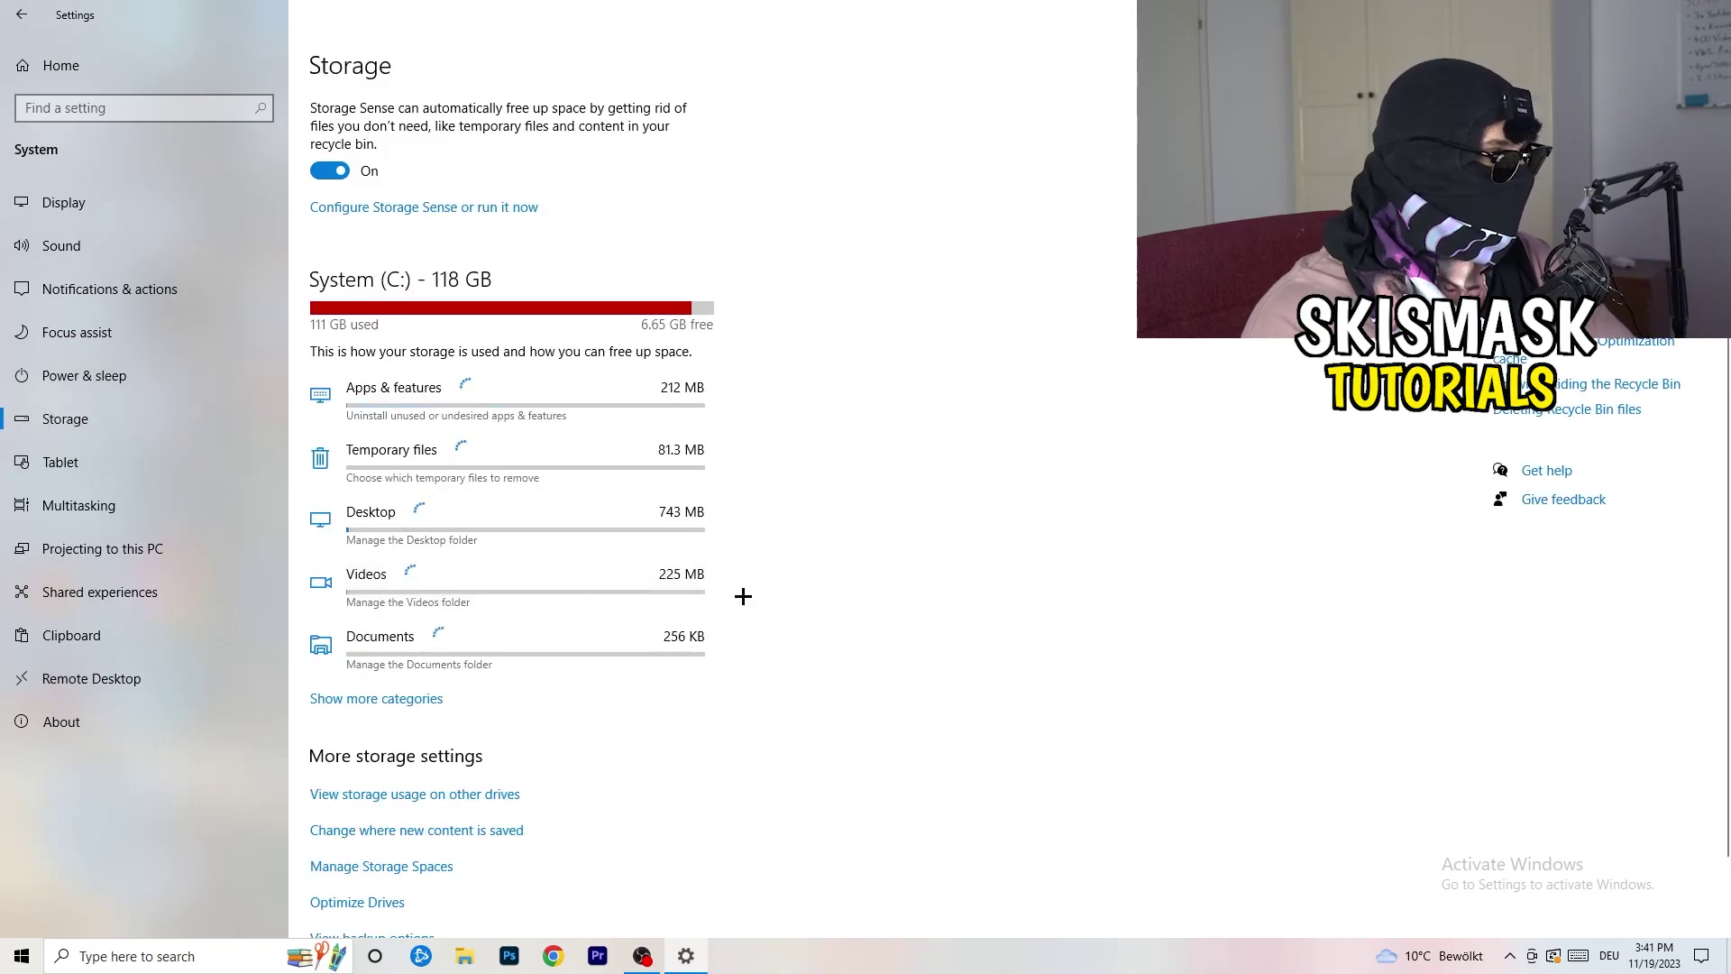
# Set Storage Sense to run weekly, stop deleting unused temporary files, keep recycle bin cleanup at 14 days.
pyautogui.scroll(1, 631, 406)
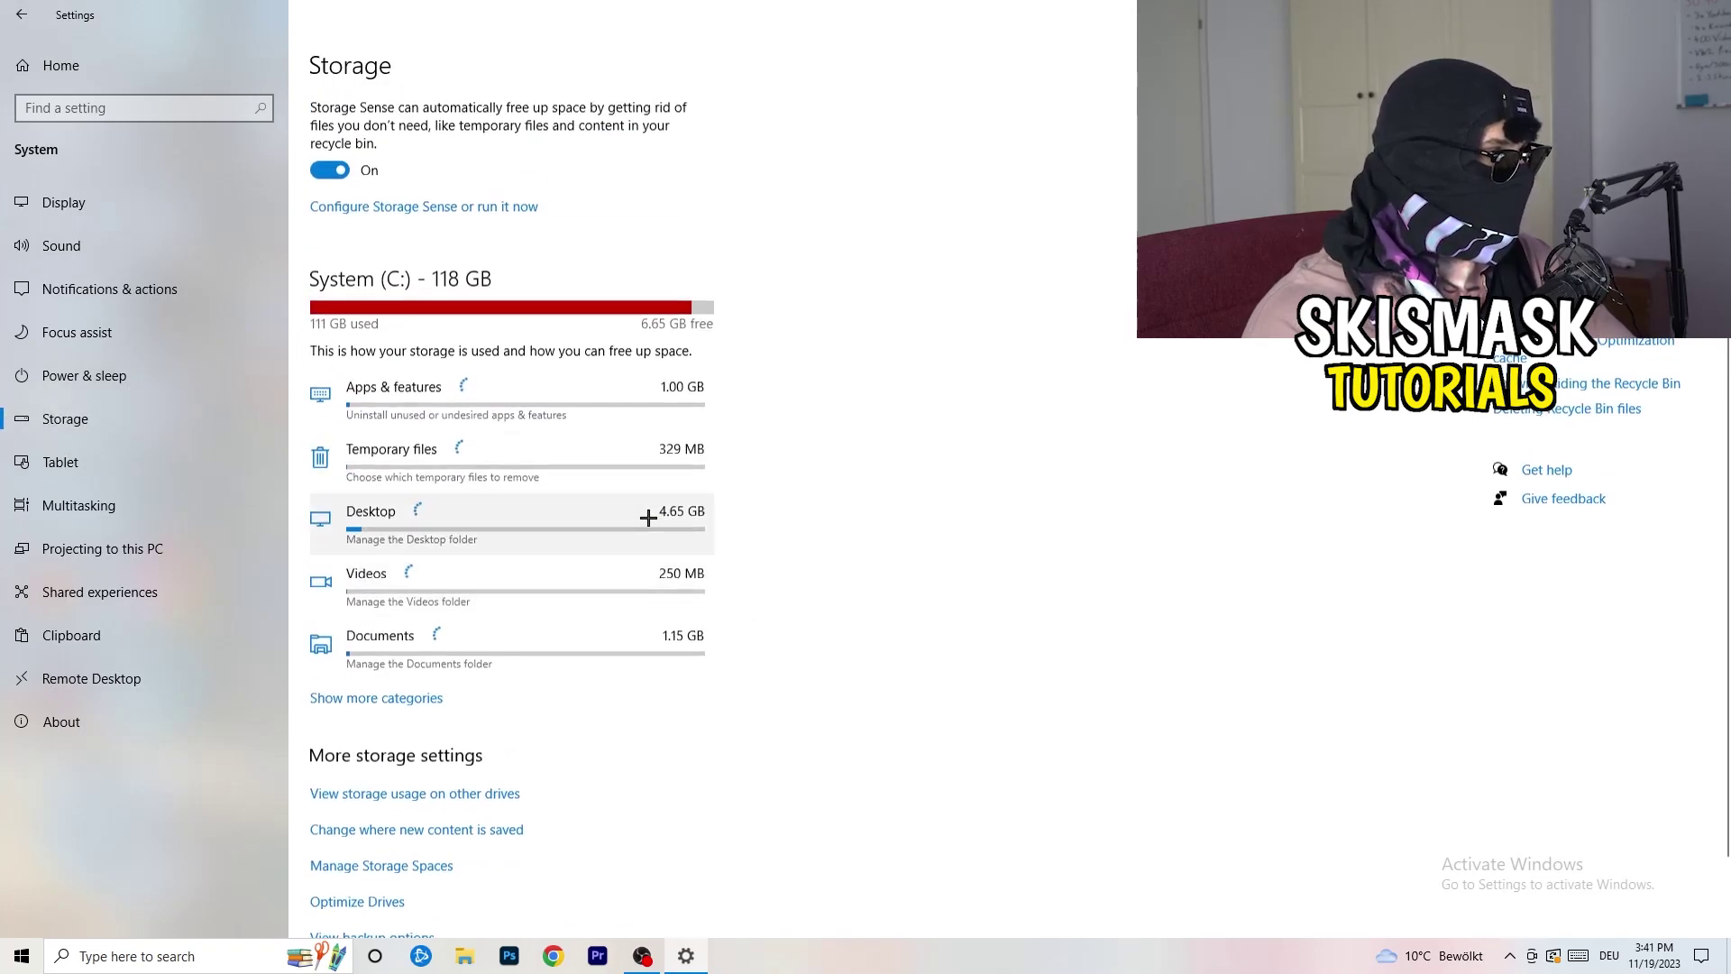
pyautogui.click(378, 209)
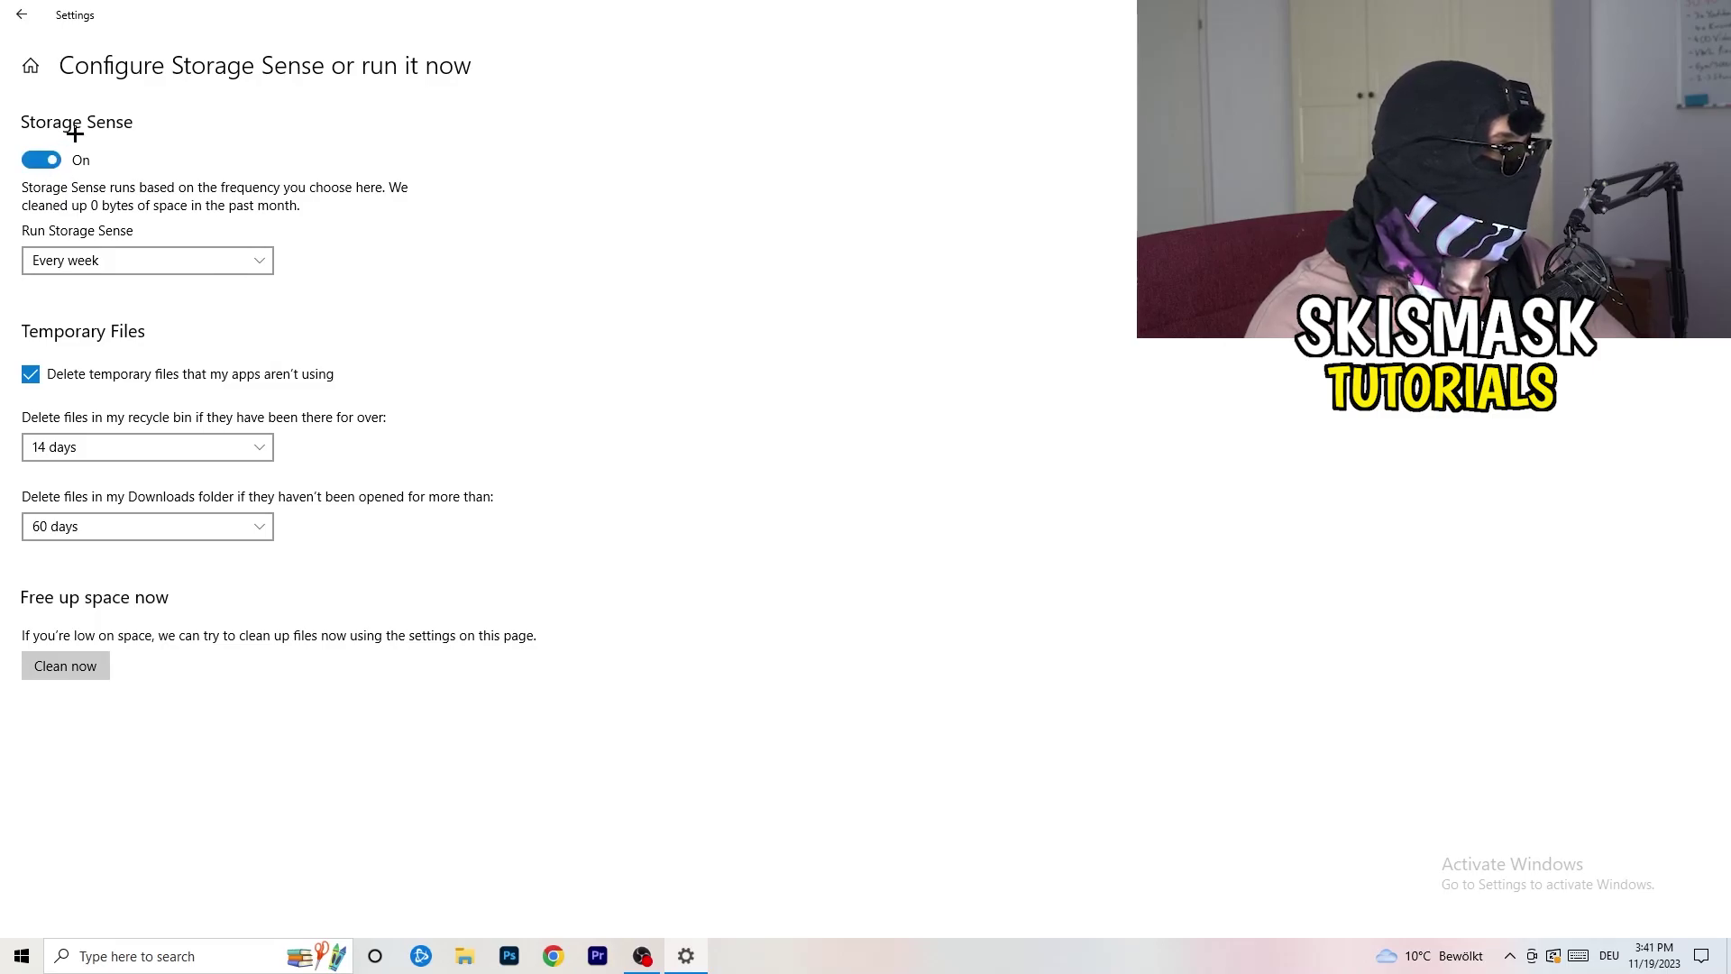
pyautogui.click(94, 259)
pyautogui.click(155, 259)
pyautogui.click(236, 385)
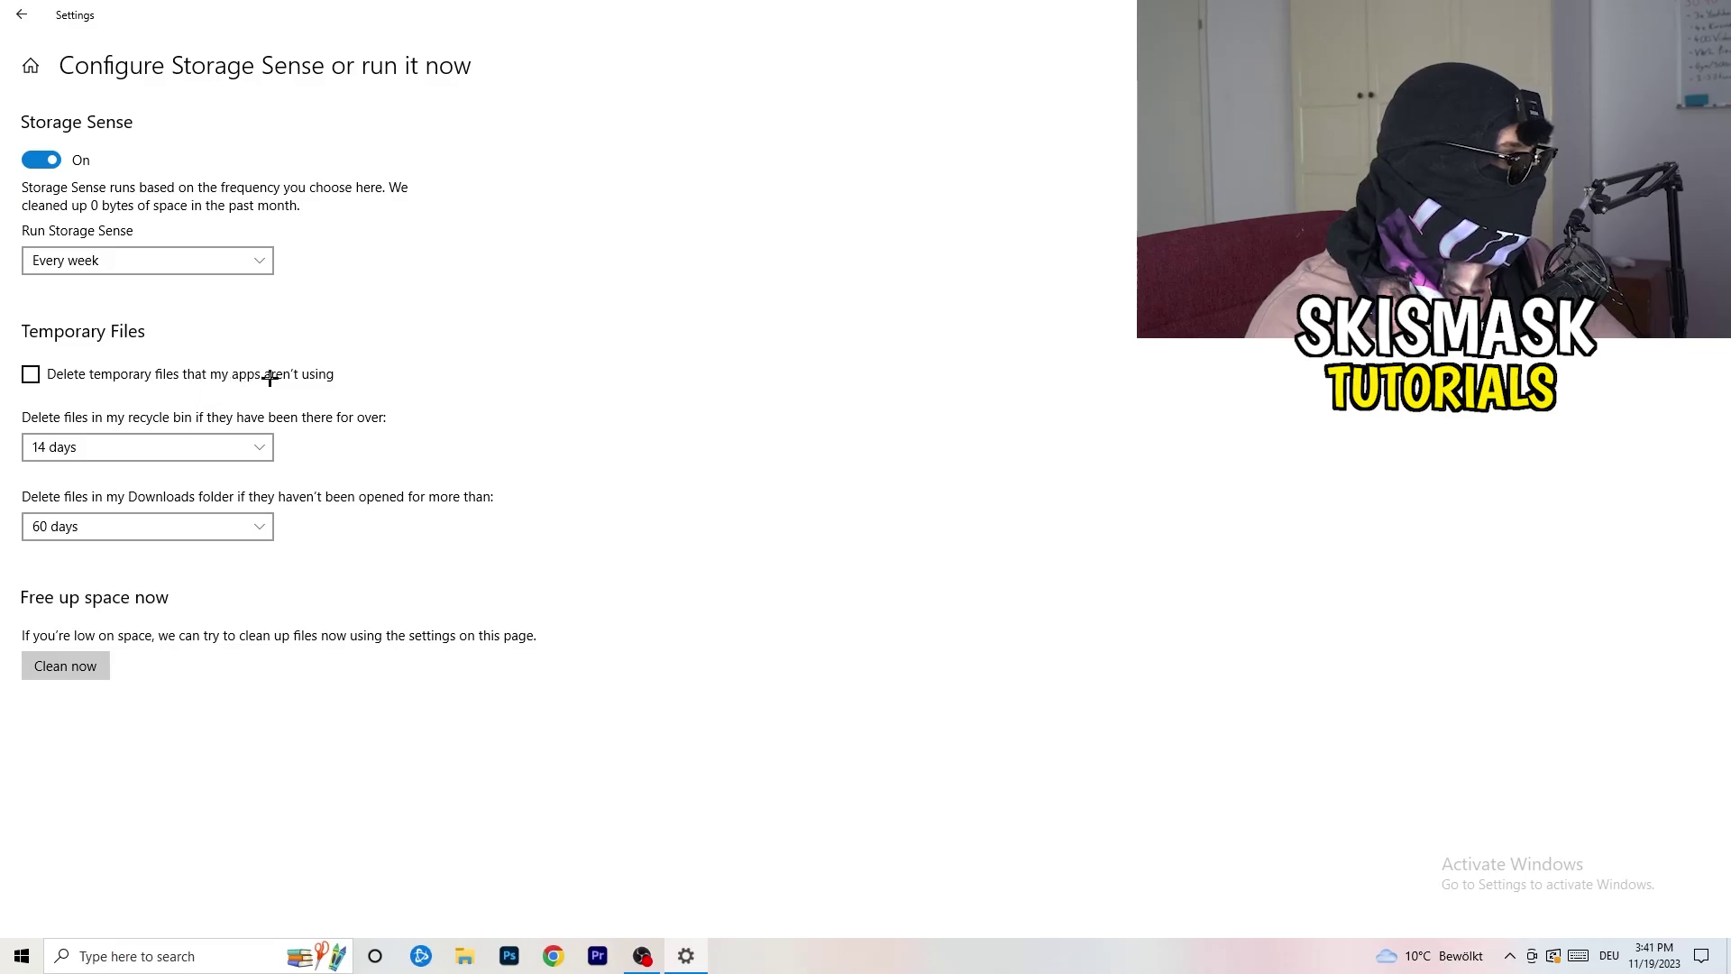
pyautogui.click(106, 440)
pyautogui.click(252, 553)
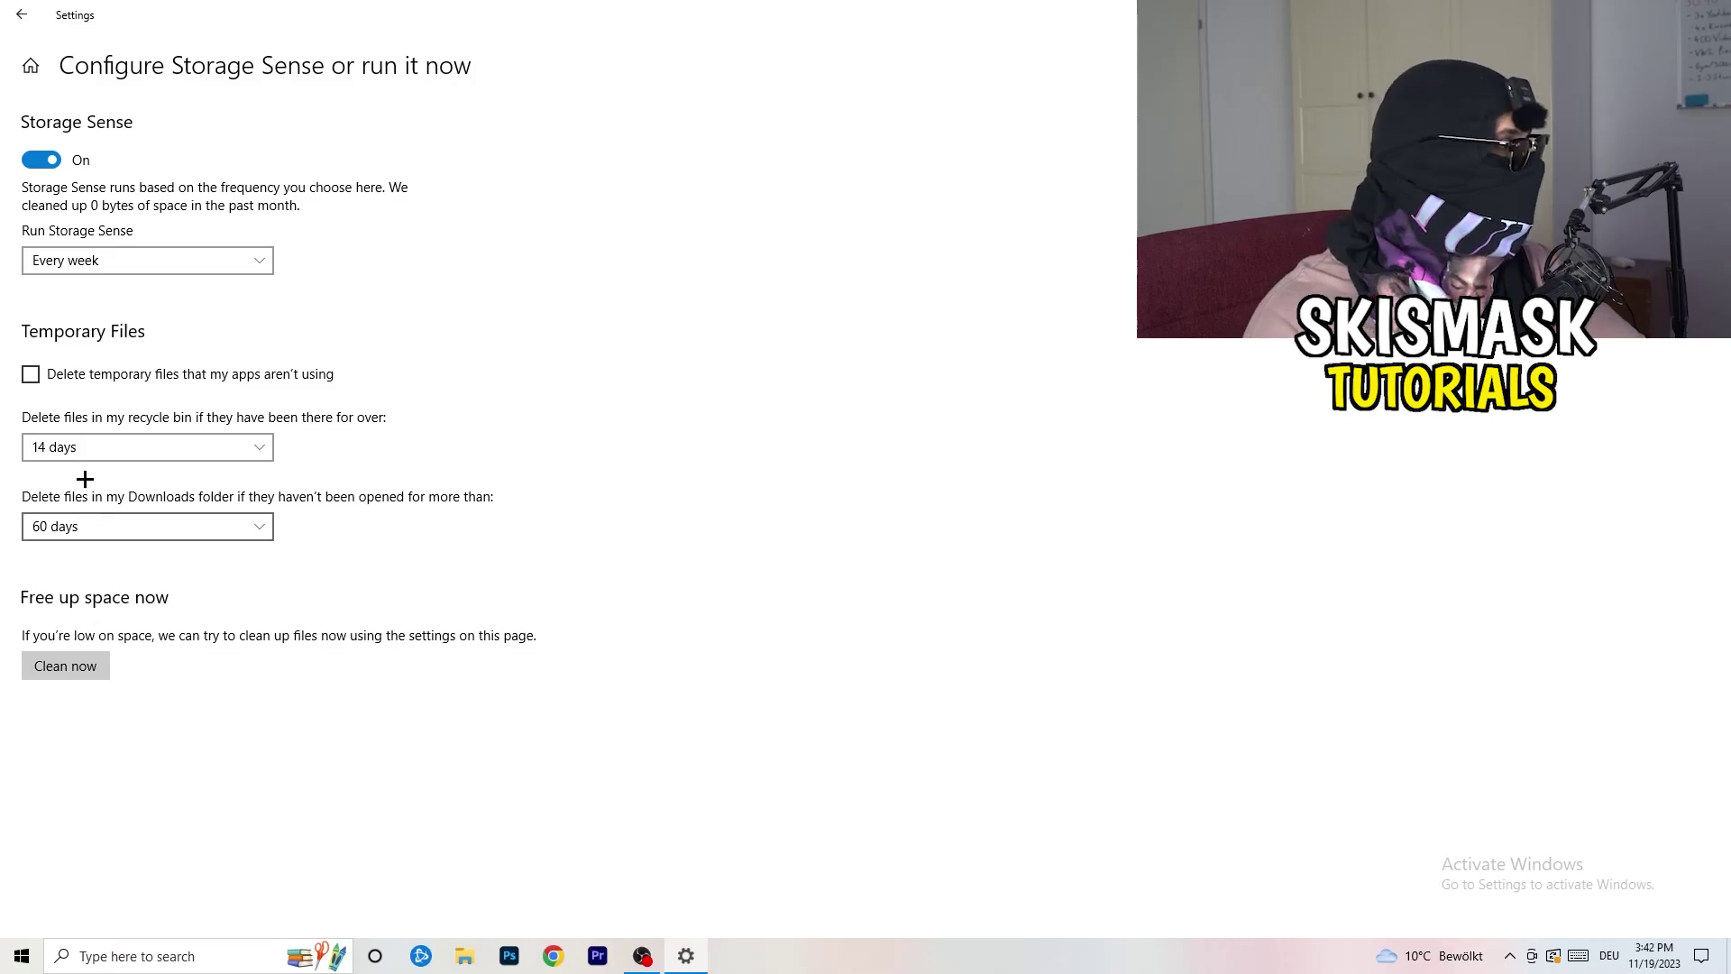
pyautogui.click(20, 14)
# Expand the additional power plans leaving Balanced active, then close Power Options and Settings.
pyautogui.click(201, 389)
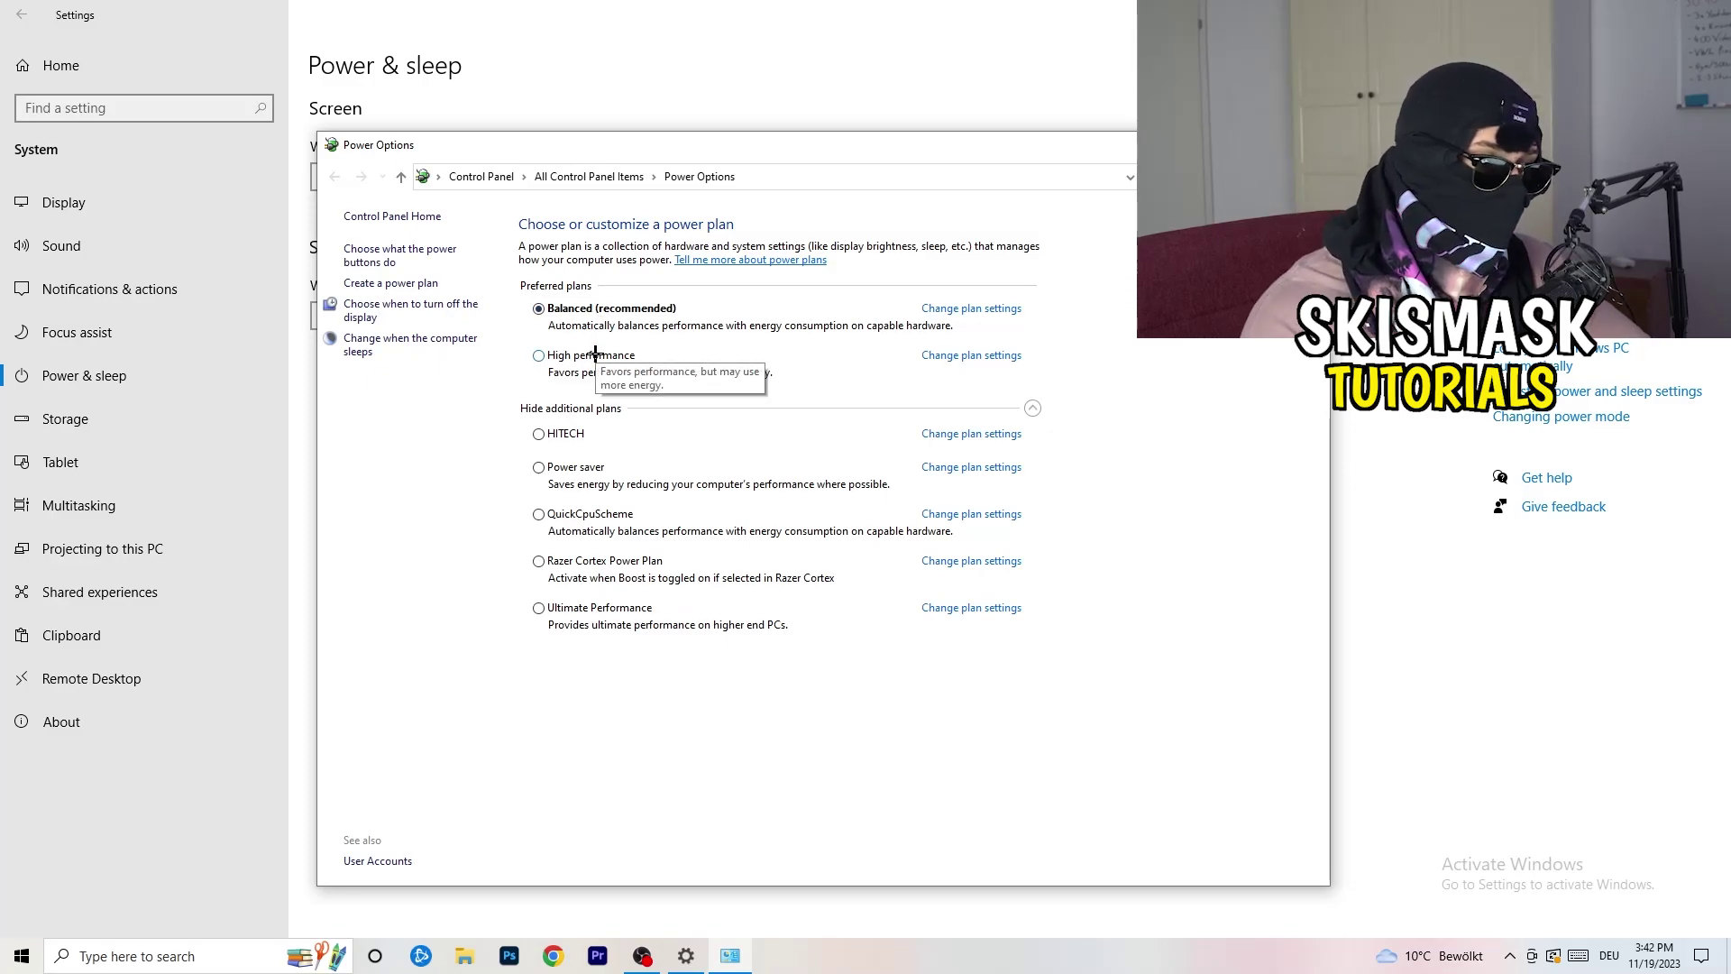
pyautogui.click(1033, 407)
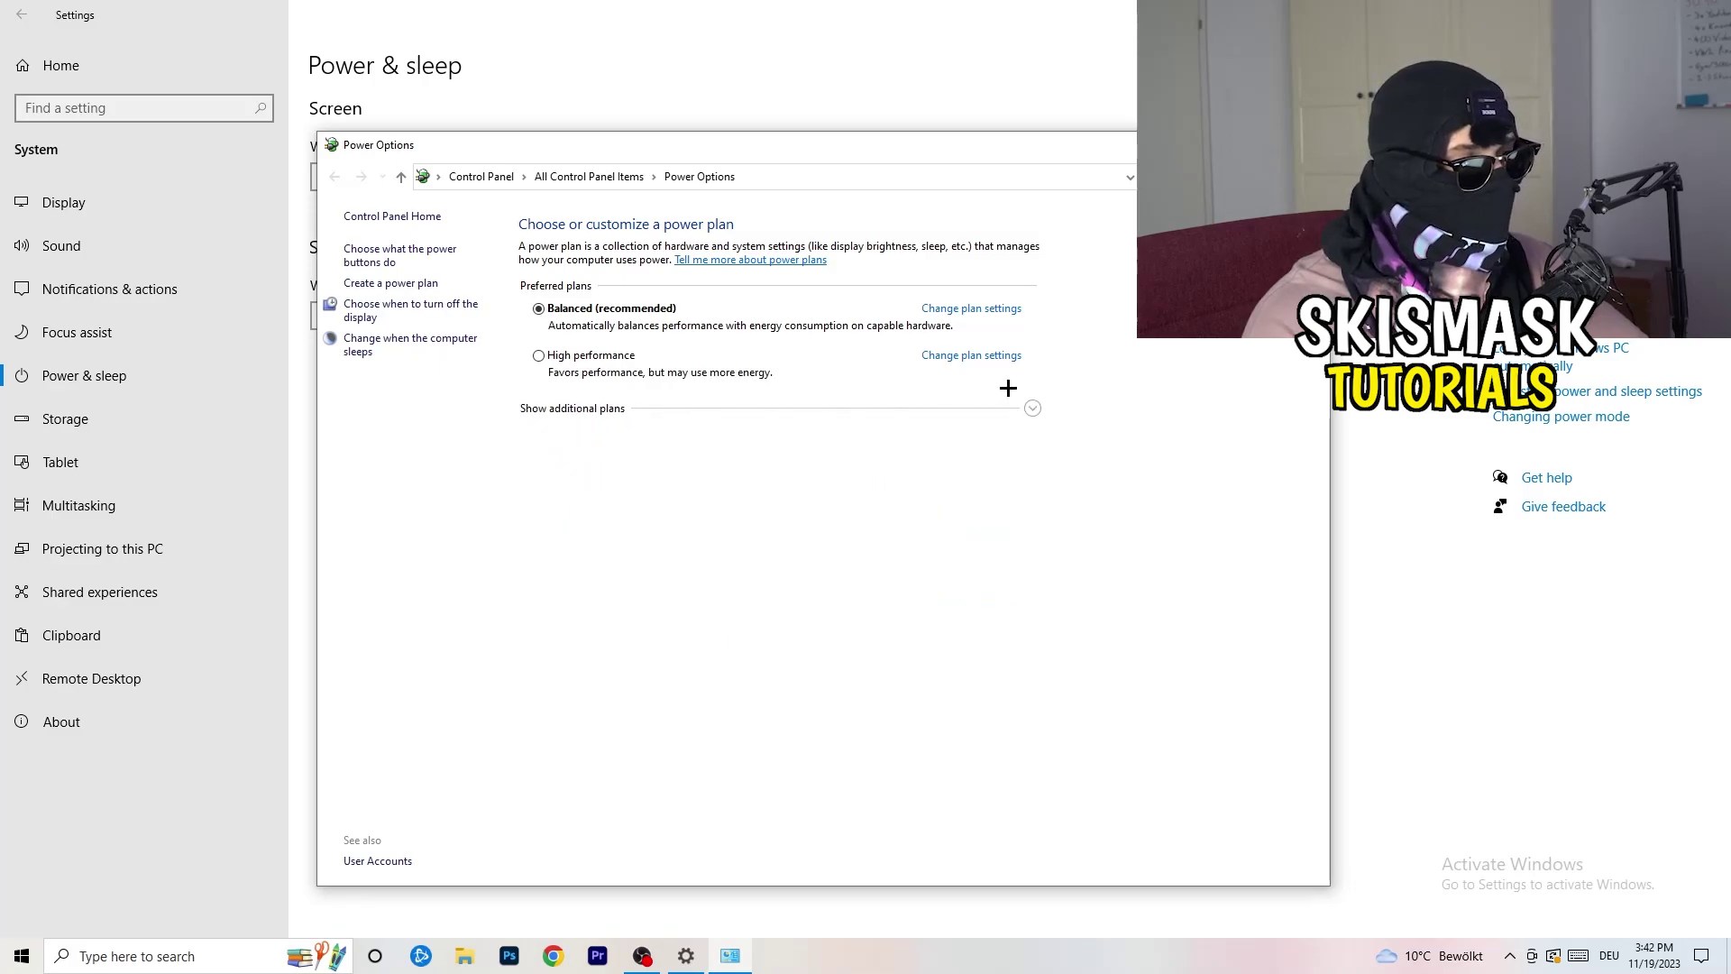
pyautogui.click(1032, 408)
pyautogui.click(1032, 407)
pyautogui.click(1032, 408)
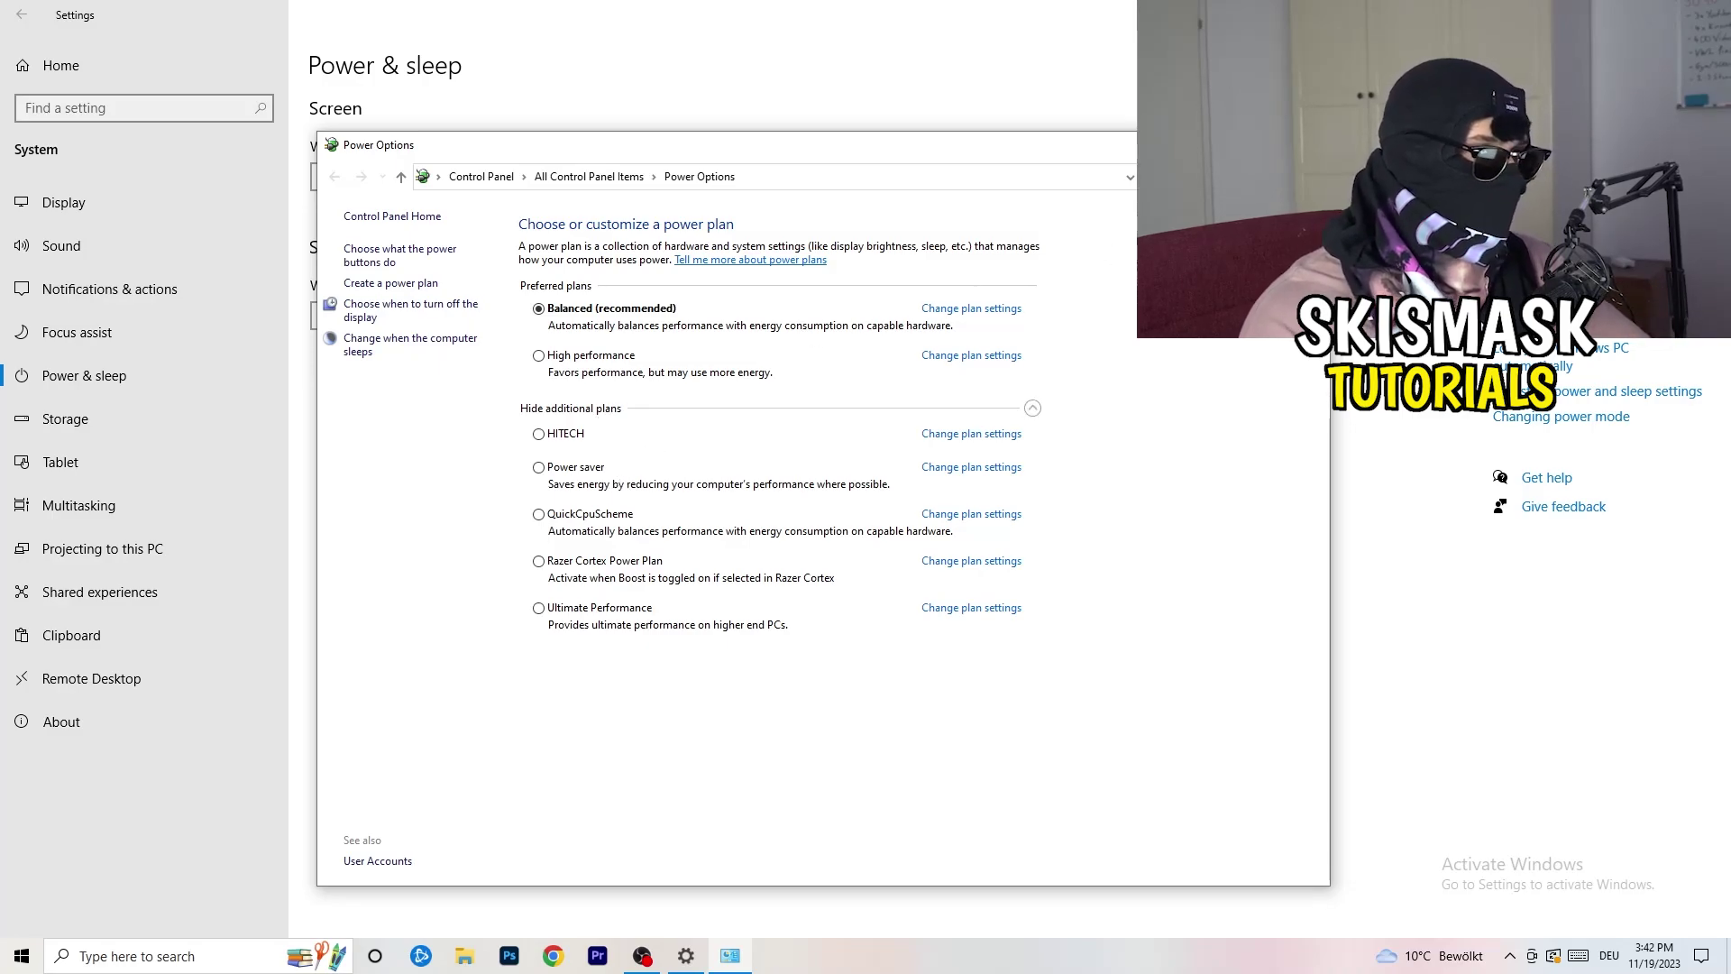
pyautogui.hotkey('alt', 'F4')
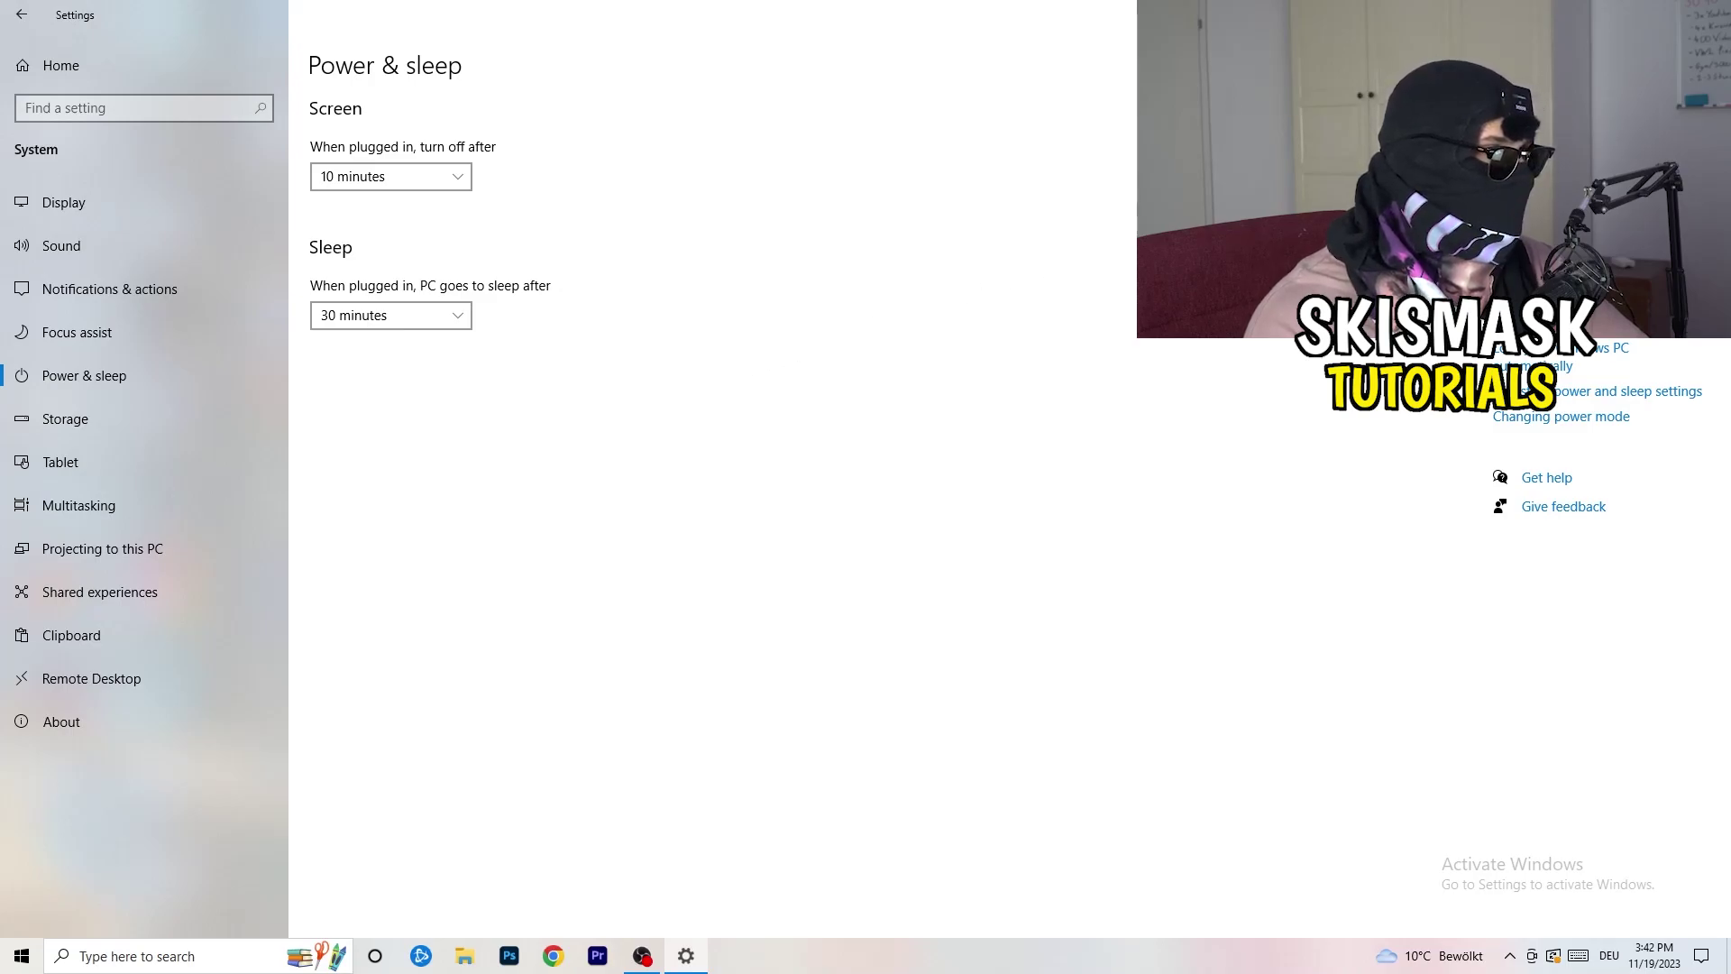
pyautogui.click(1709, 15)
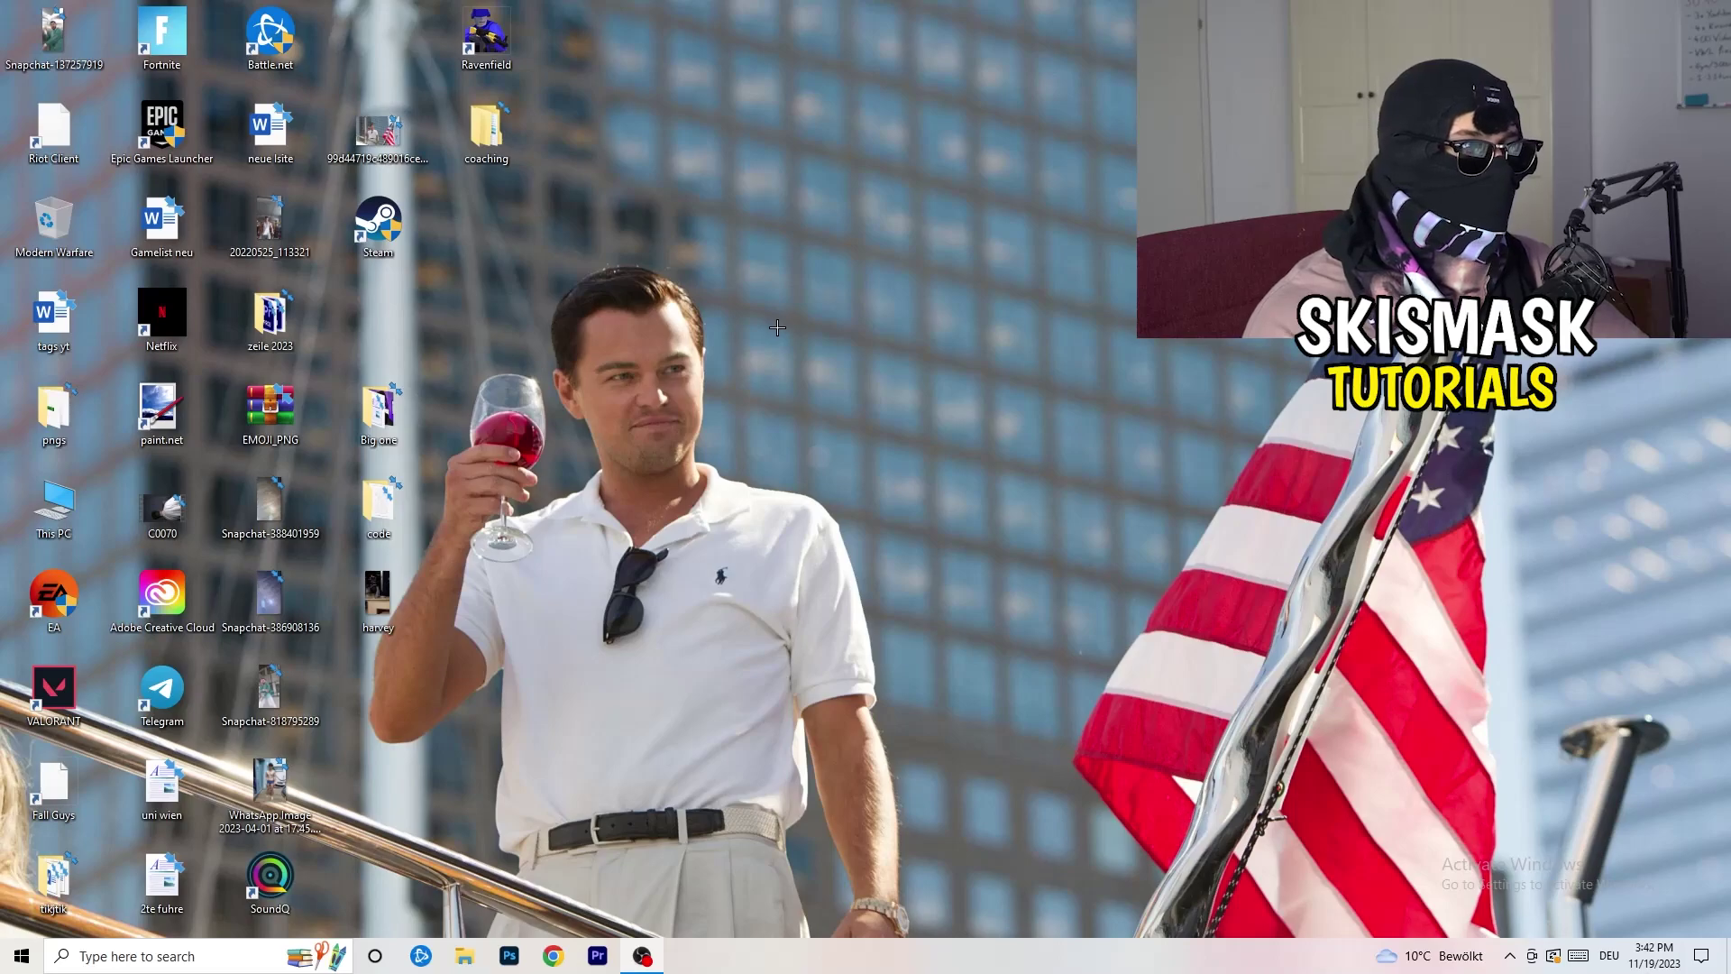
# Drag the Steam shortcut toward the desktop middle and bring up its shortcut menu.
pyautogui.moveTo(411, 253); pyautogui.dragTo(937, 348)
pyautogui.click(748, 370)
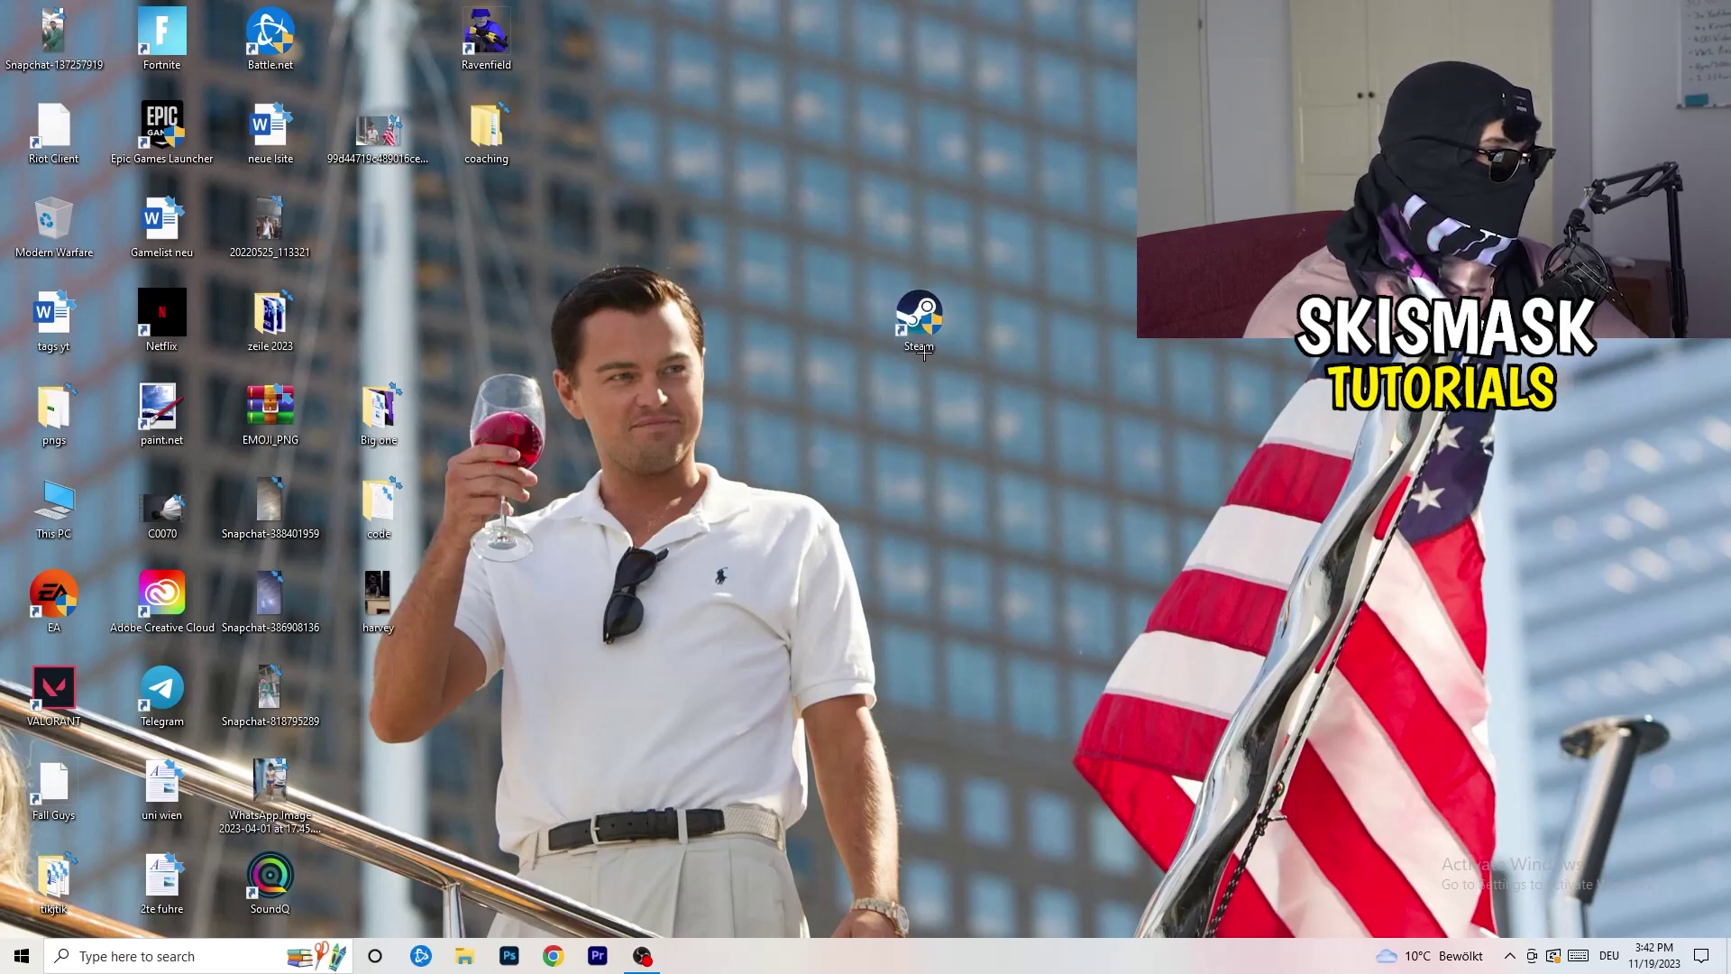
pyautogui.rightClick(905, 322)
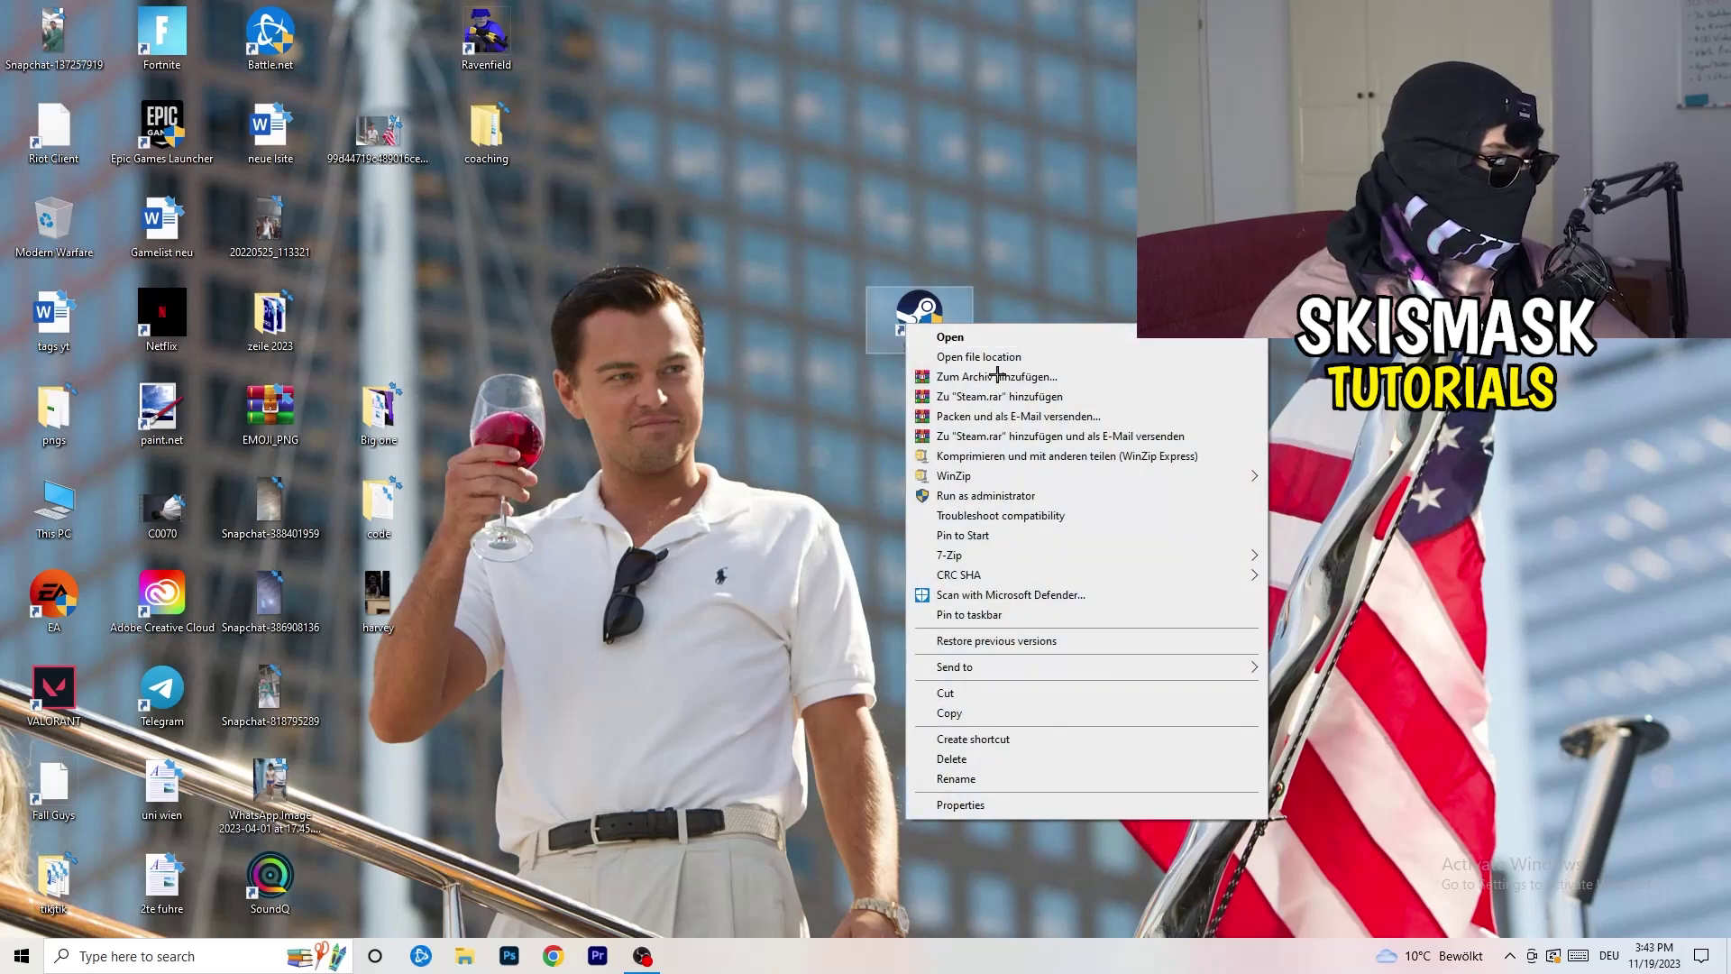
# Set Steam's shortcut to Windows 8 compatibility mode with Run as administrator, and apply with OK.
pyautogui.click(961, 805)
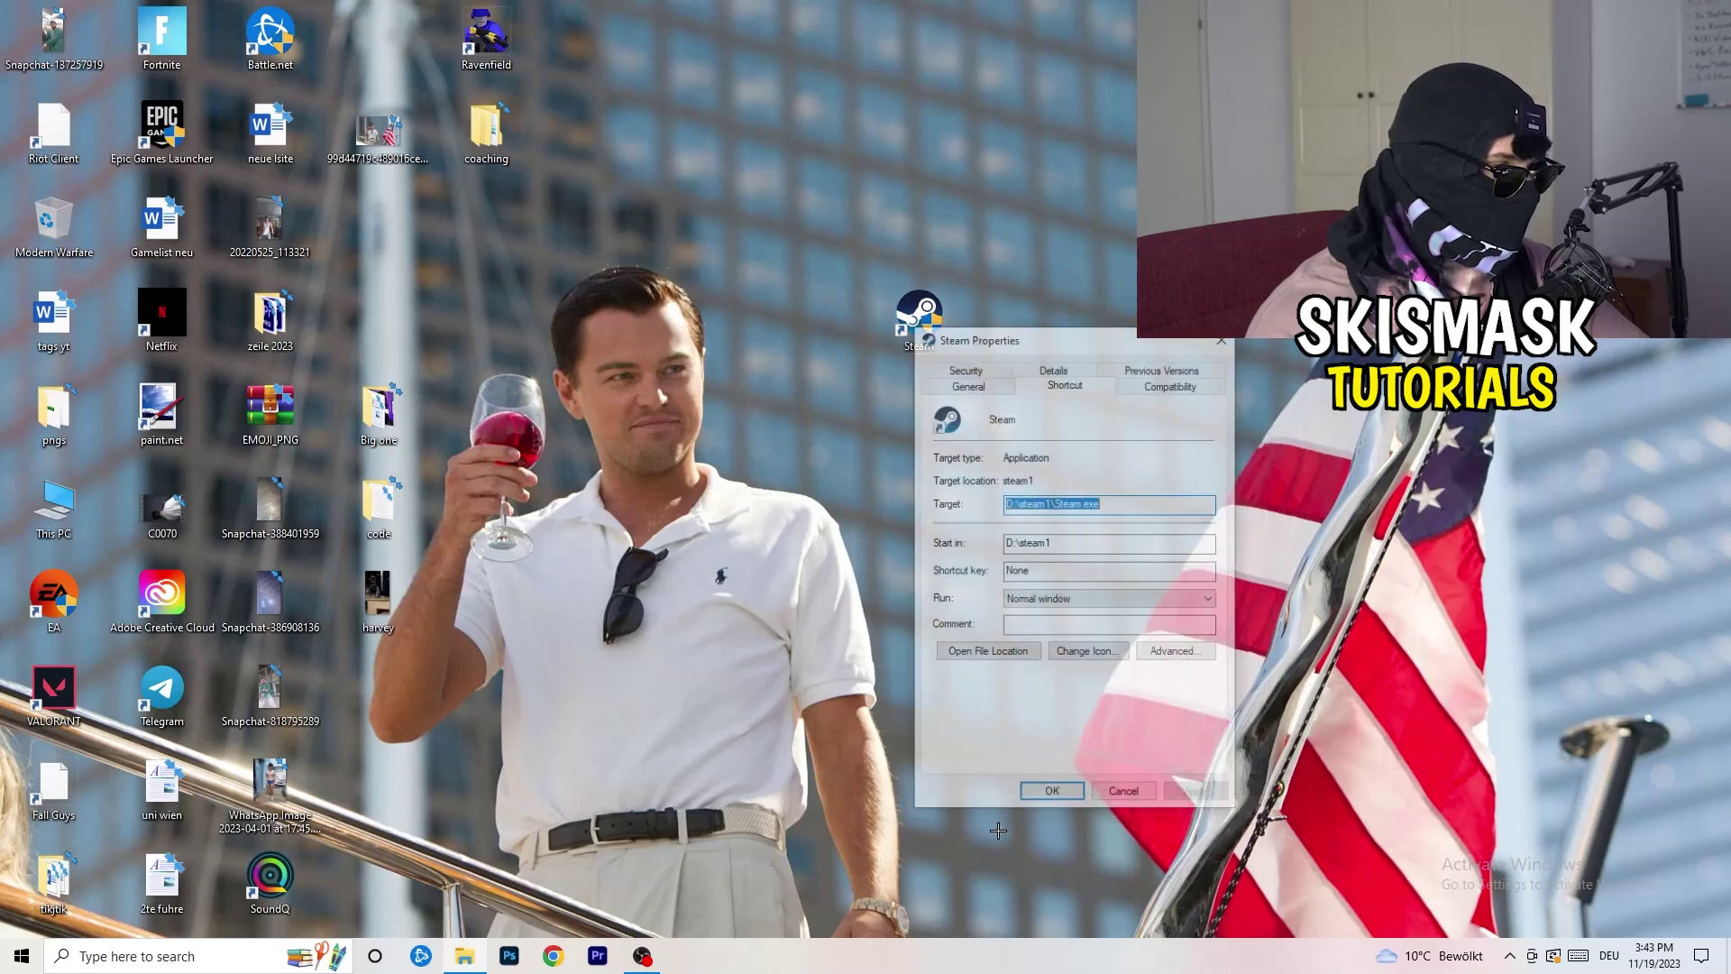
pyautogui.moveTo(1007, 342); pyautogui.dragTo(836, 254)
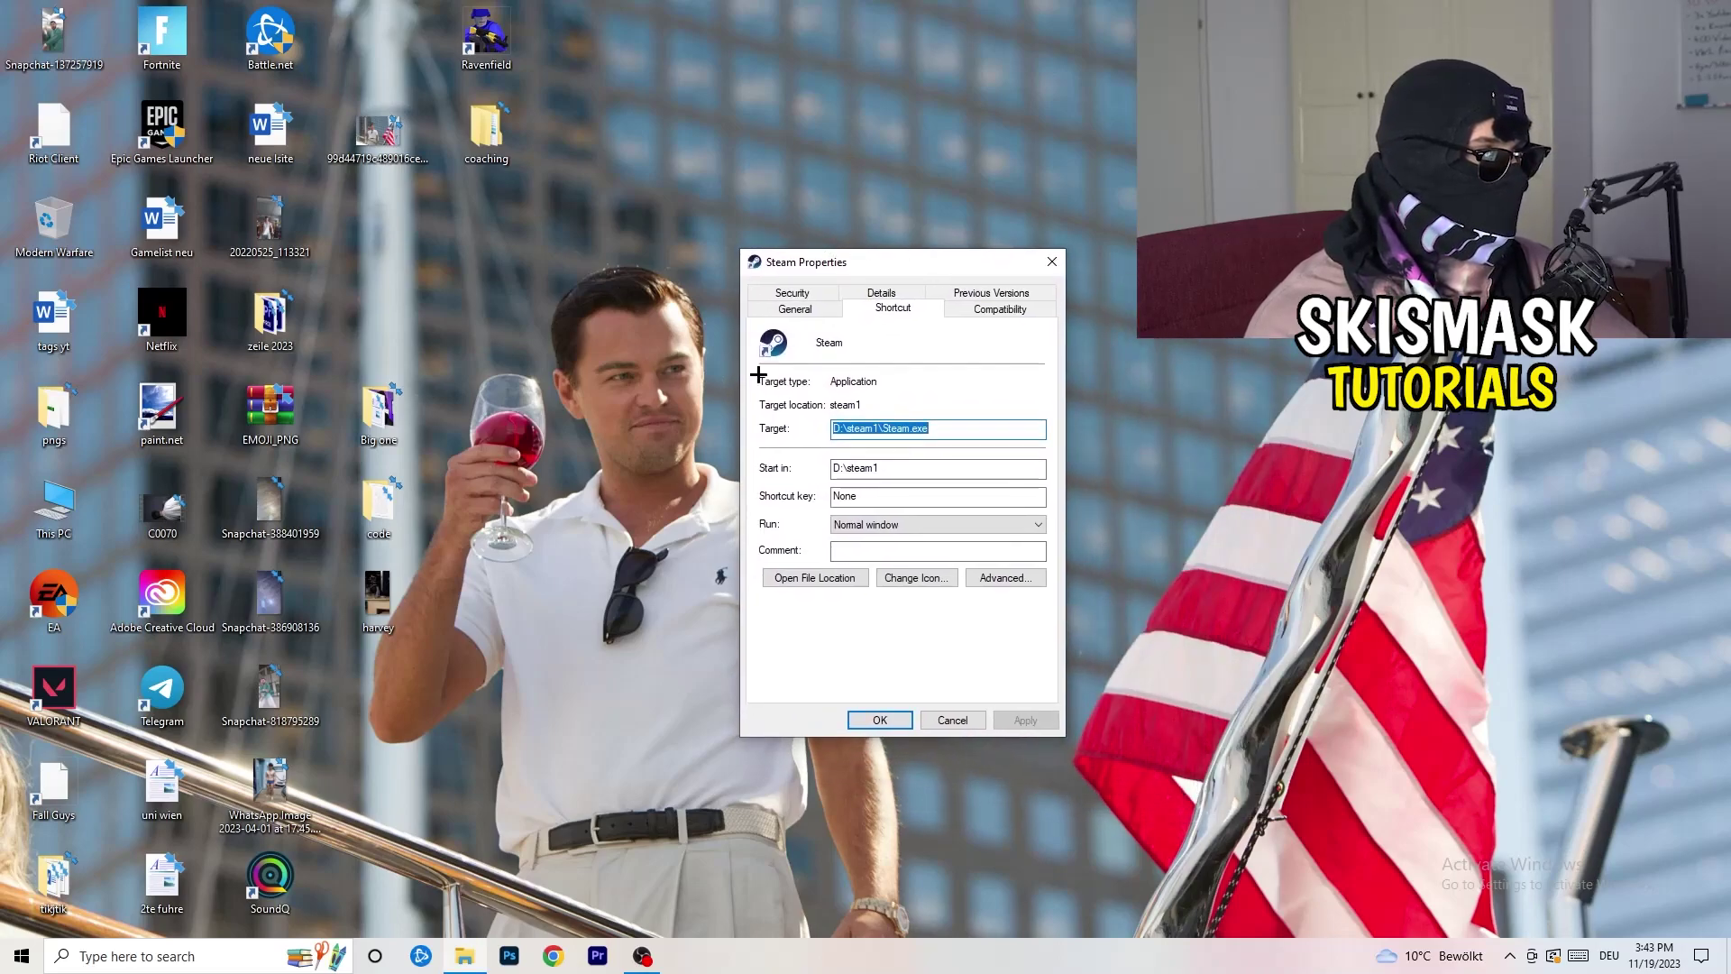
pyautogui.click(1021, 313)
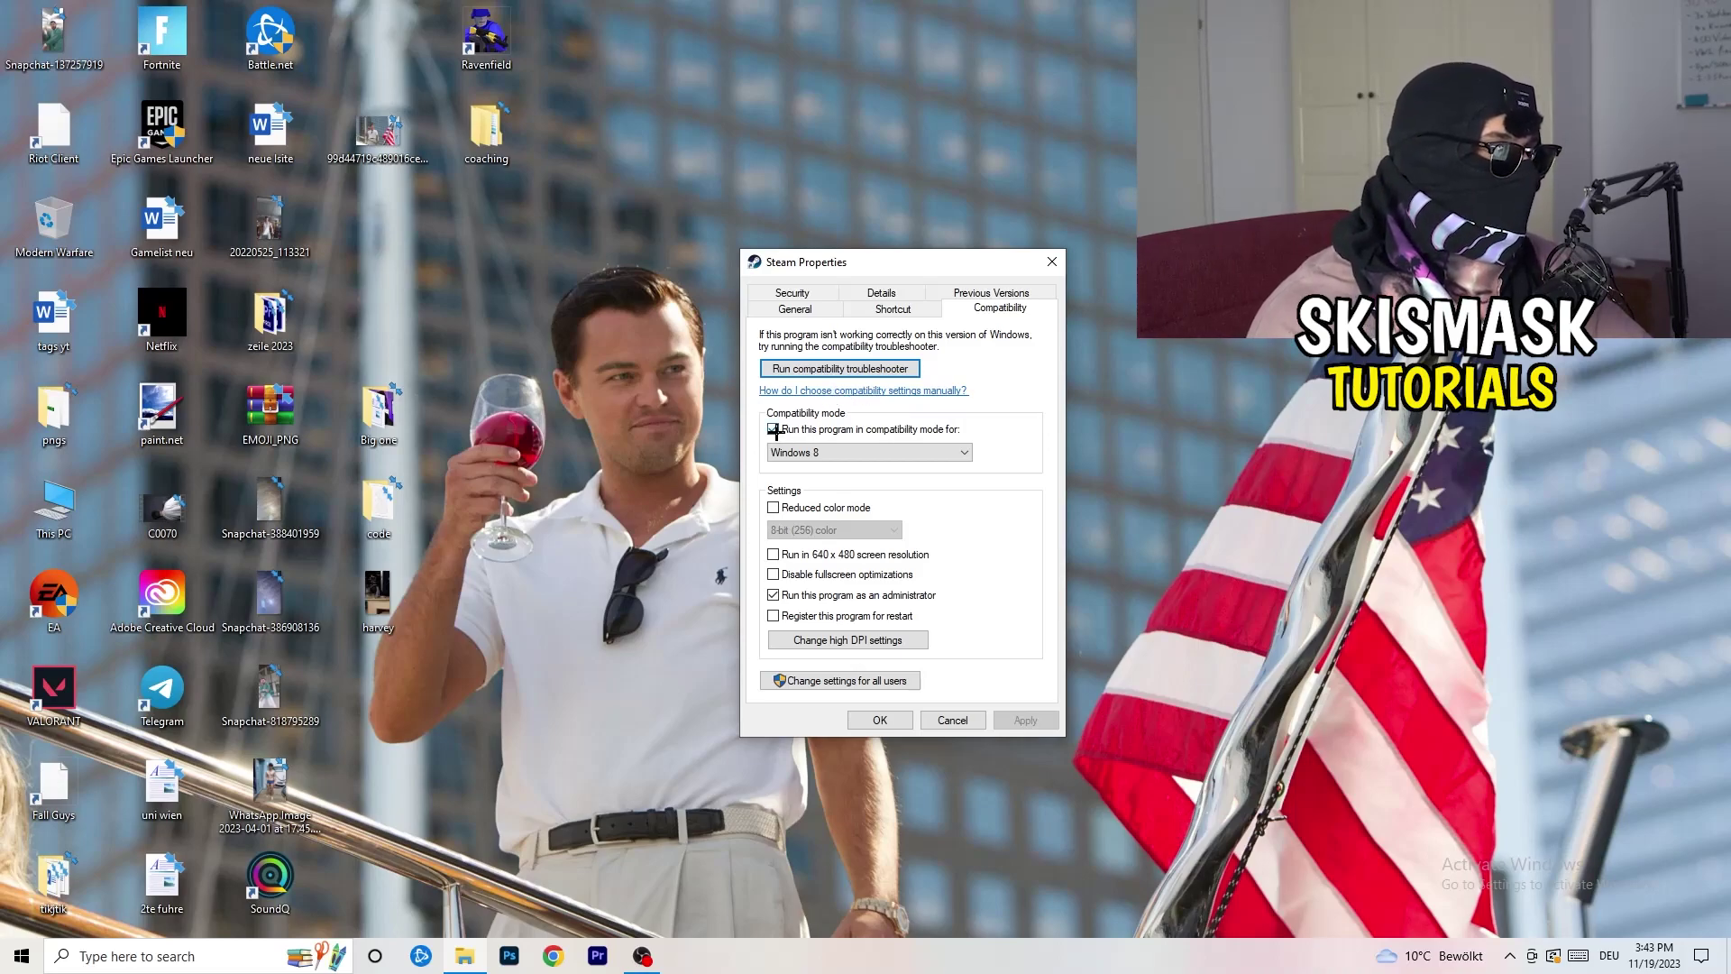
pyautogui.click(948, 425)
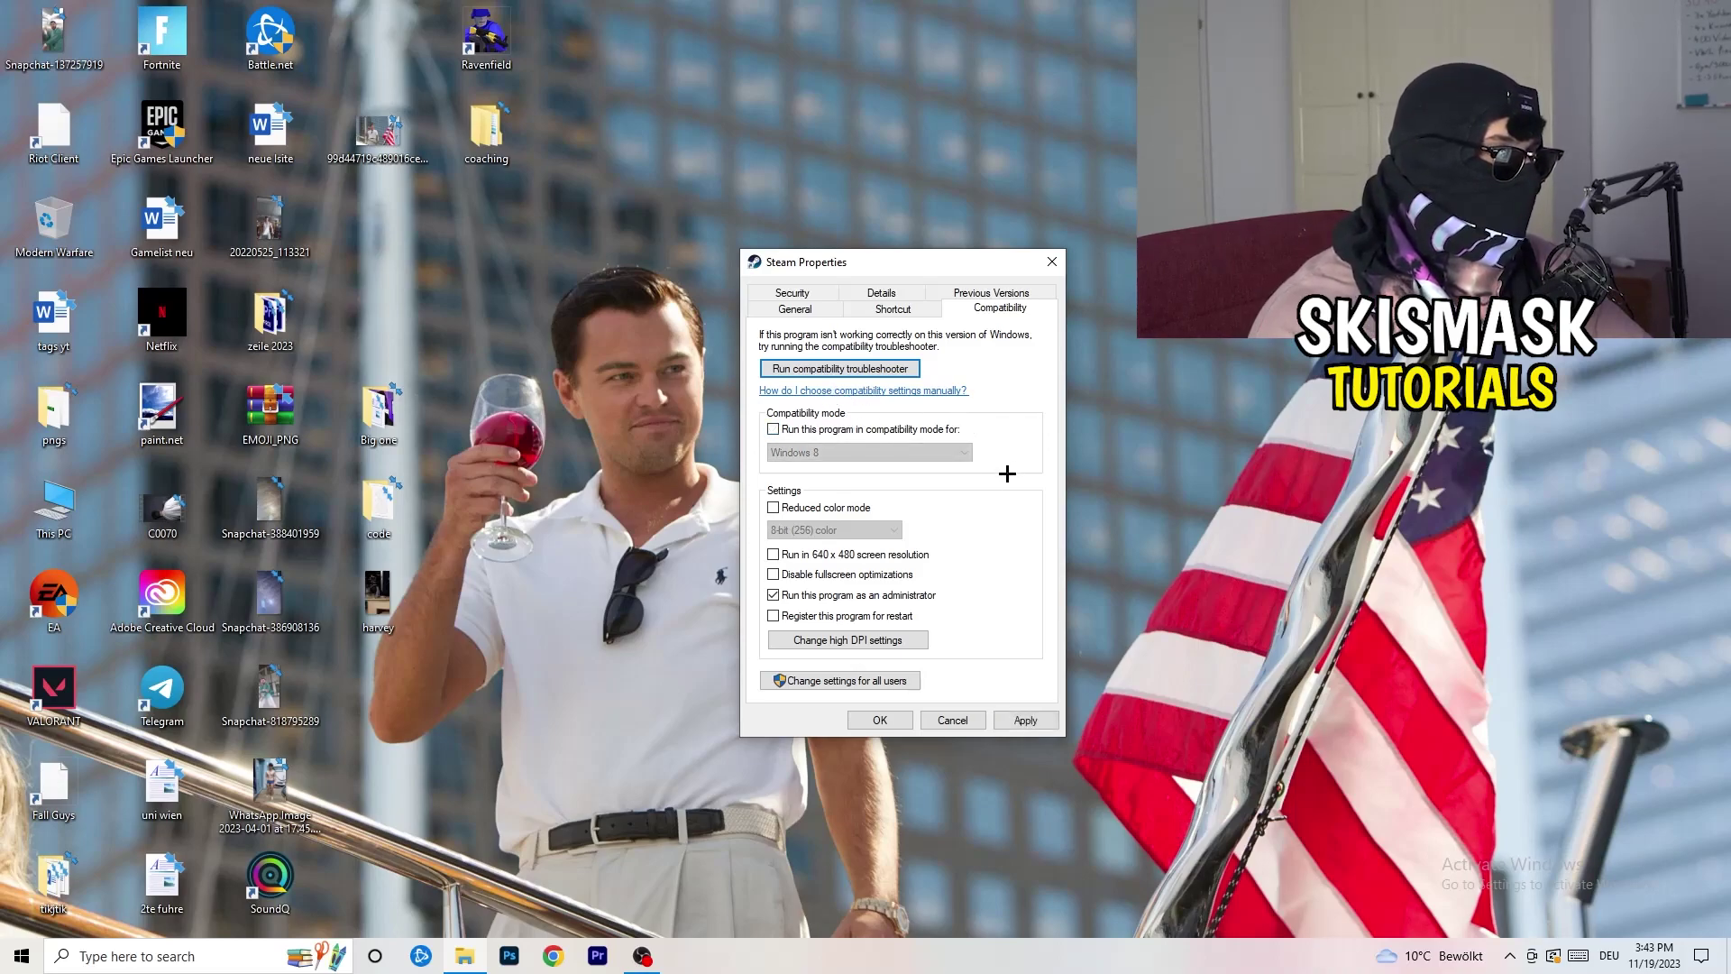
pyautogui.click(774, 430)
pyautogui.click(888, 453)
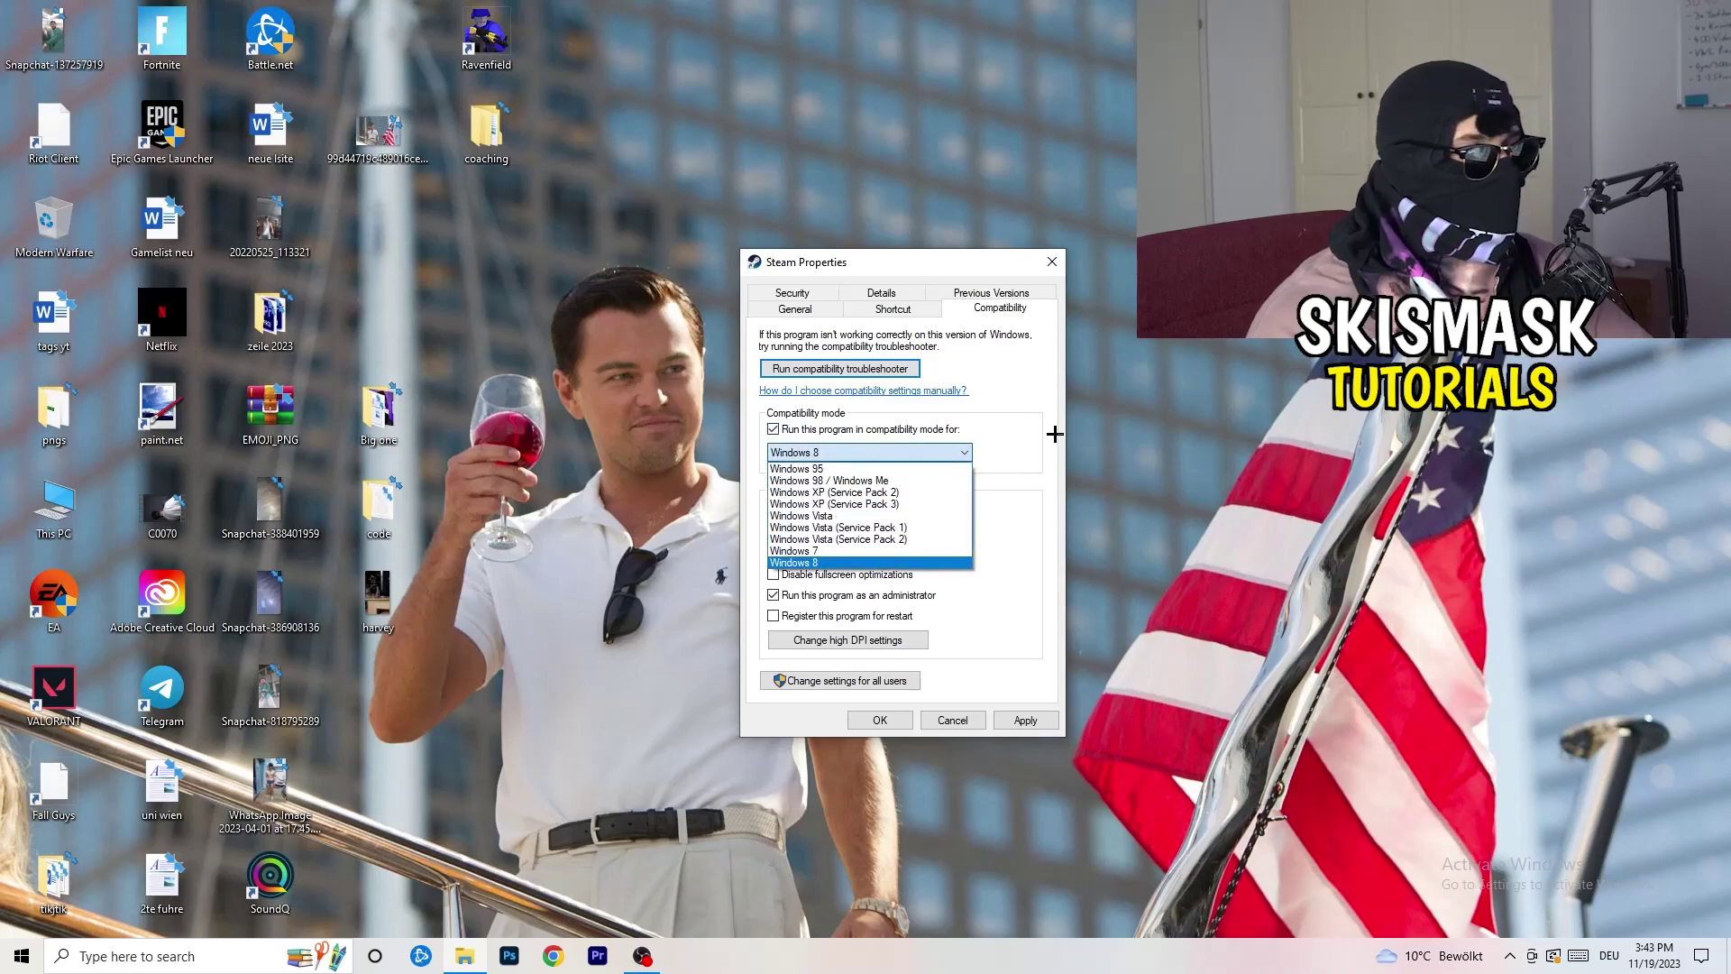
pyautogui.press('Up')
pyautogui.press('Up')
pyautogui.press('Up')
pyautogui.press('Up')
pyautogui.press('Up')
pyautogui.press('Up')
pyautogui.press('Up')
pyautogui.click(993, 445)
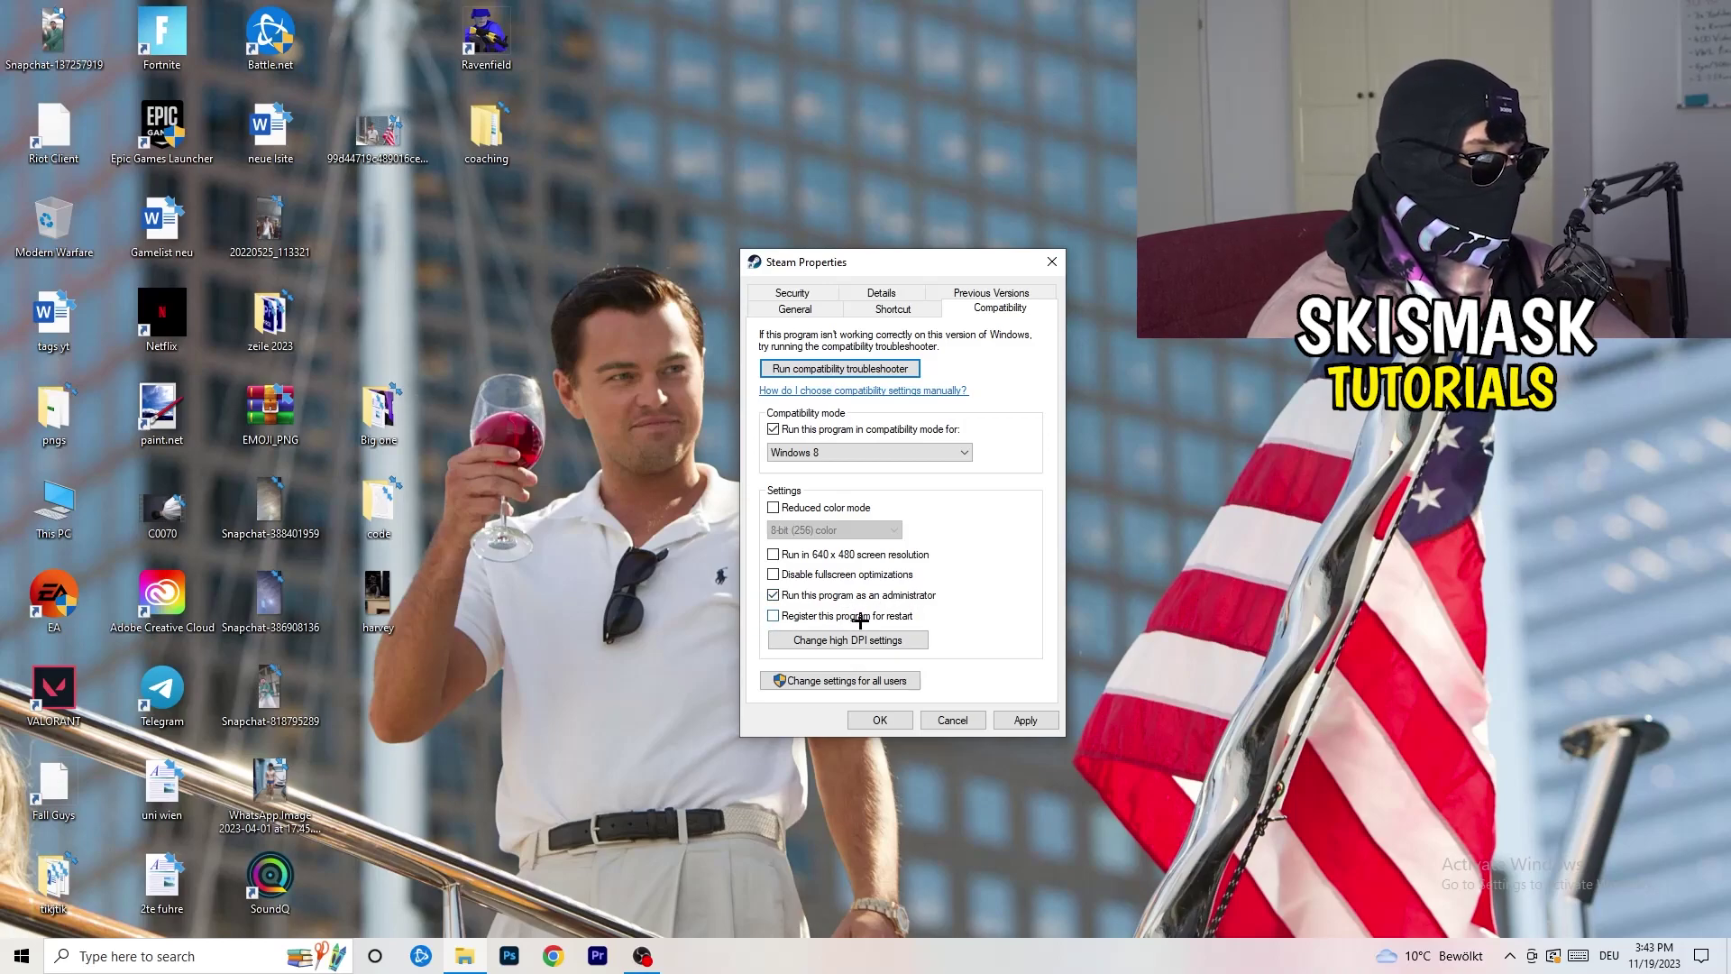
pyautogui.click(880, 719)
# Try moving the Steam shortcut left and right on the desktop and check its options menu.
pyautogui.moveTo(916, 311); pyautogui.dragTo(839, 338)
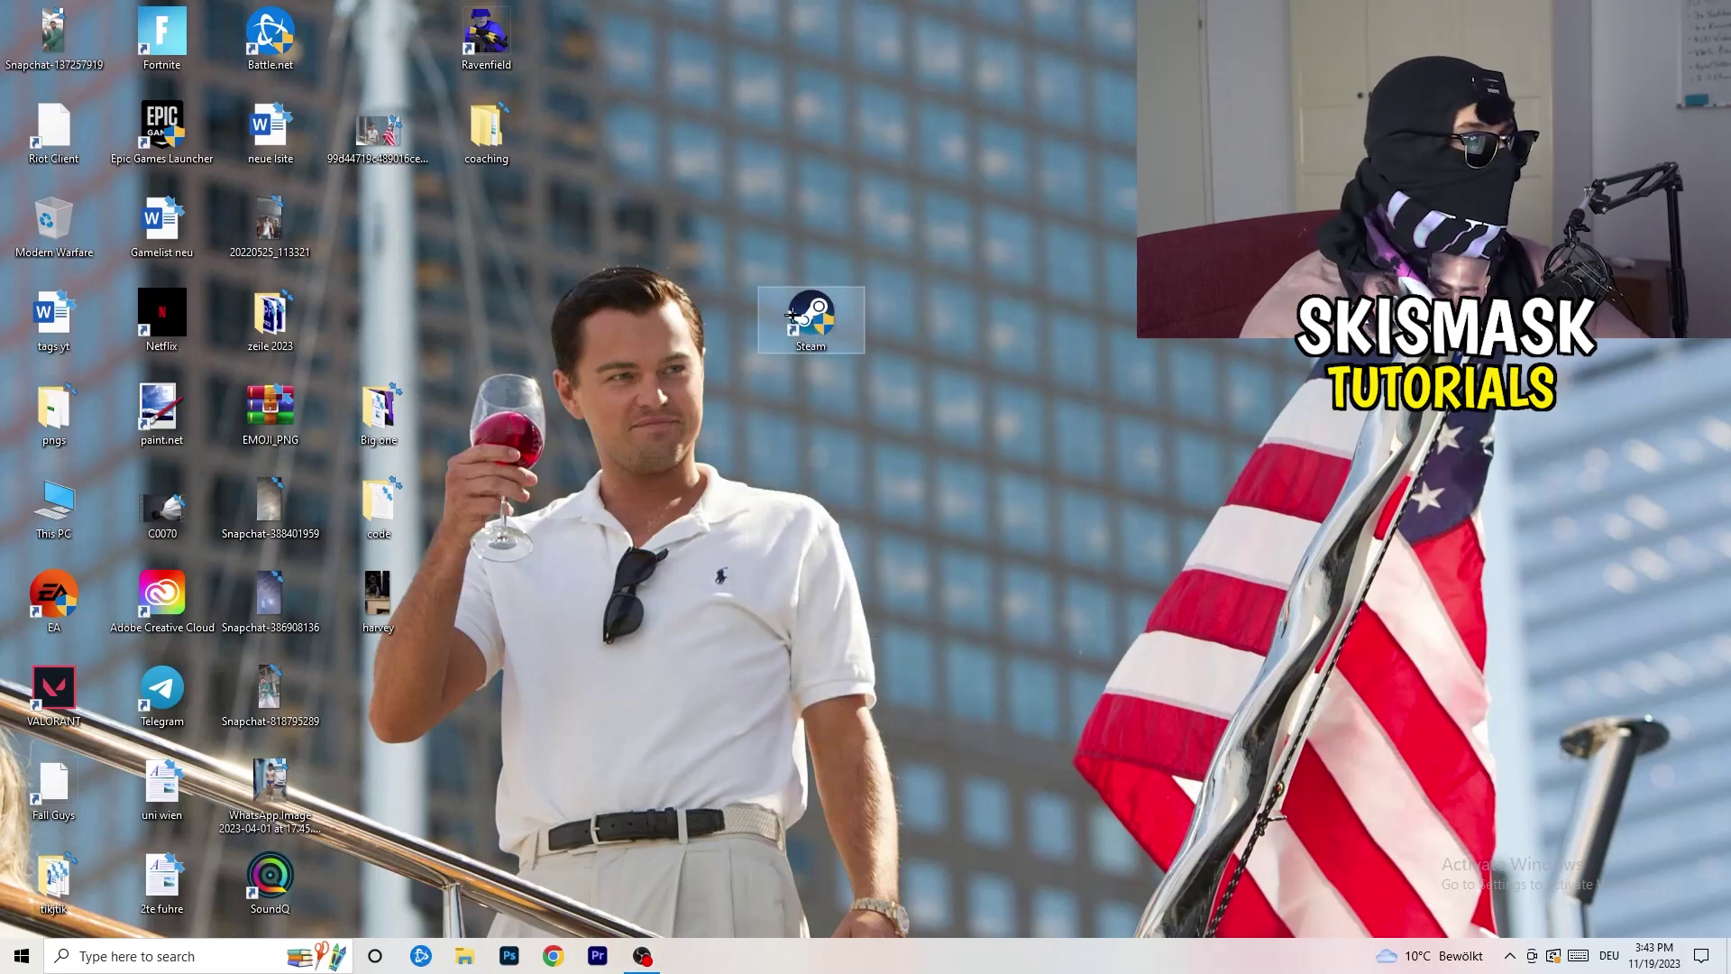
pyautogui.moveTo(838, 338); pyautogui.dragTo(1054, 339)
pyautogui.moveTo(905, 338); pyautogui.dragTo(1132, 270)
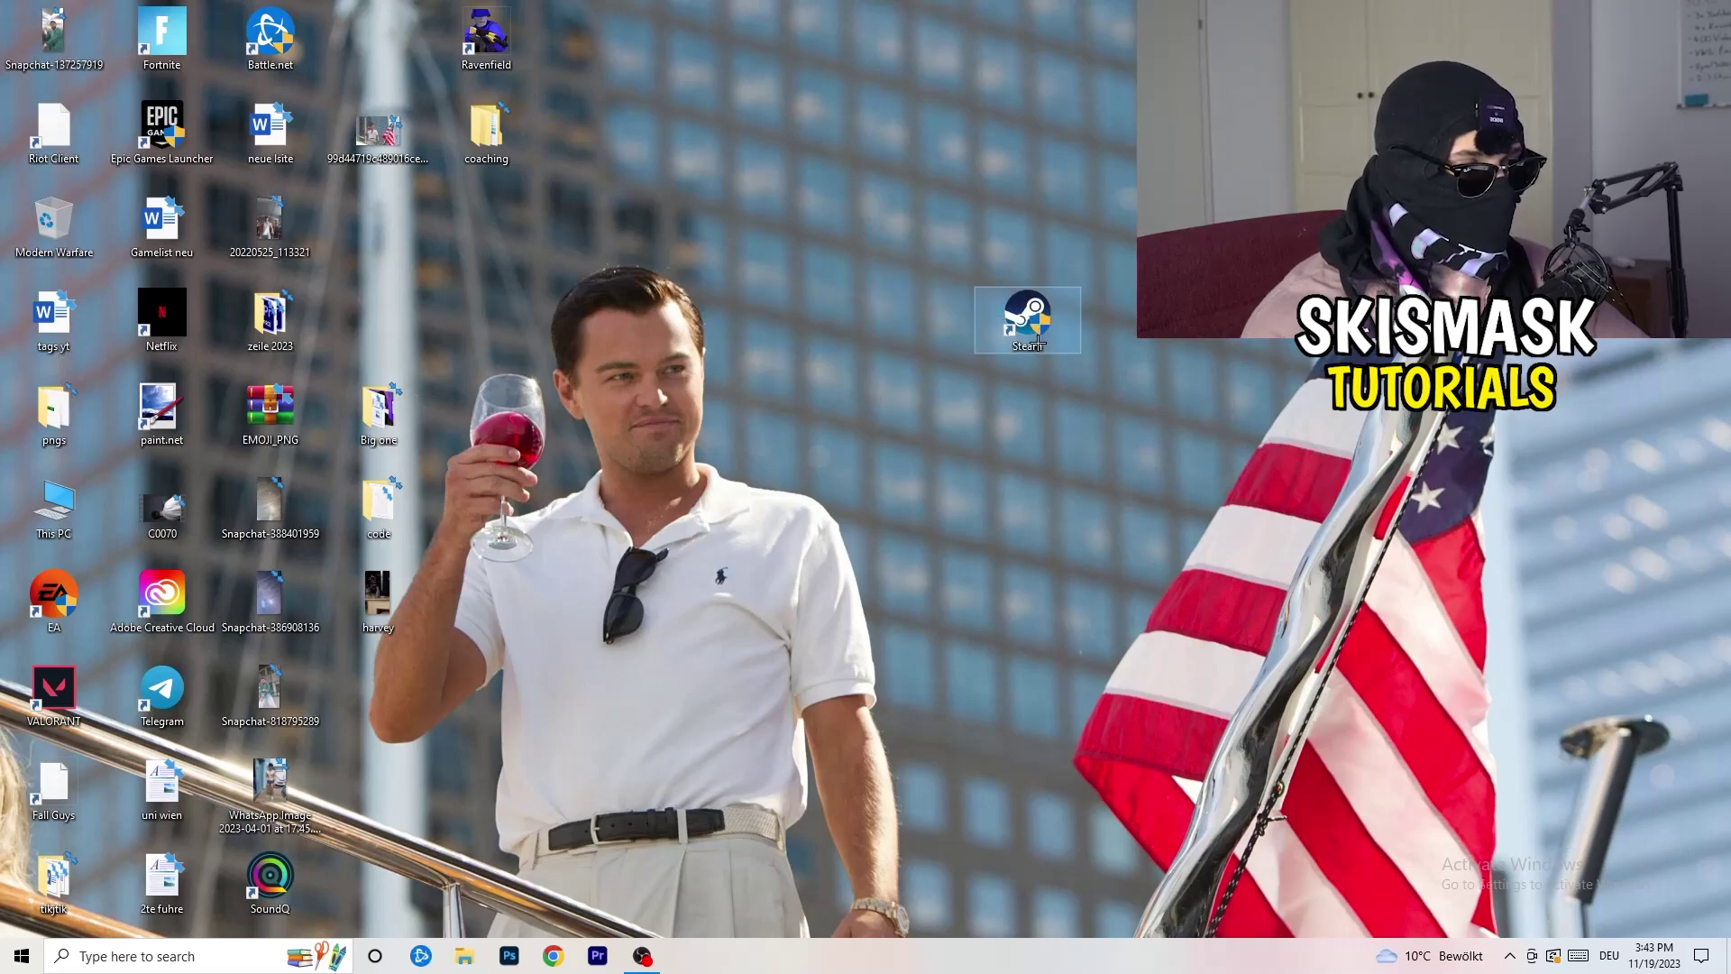
pyautogui.click(1049, 553)
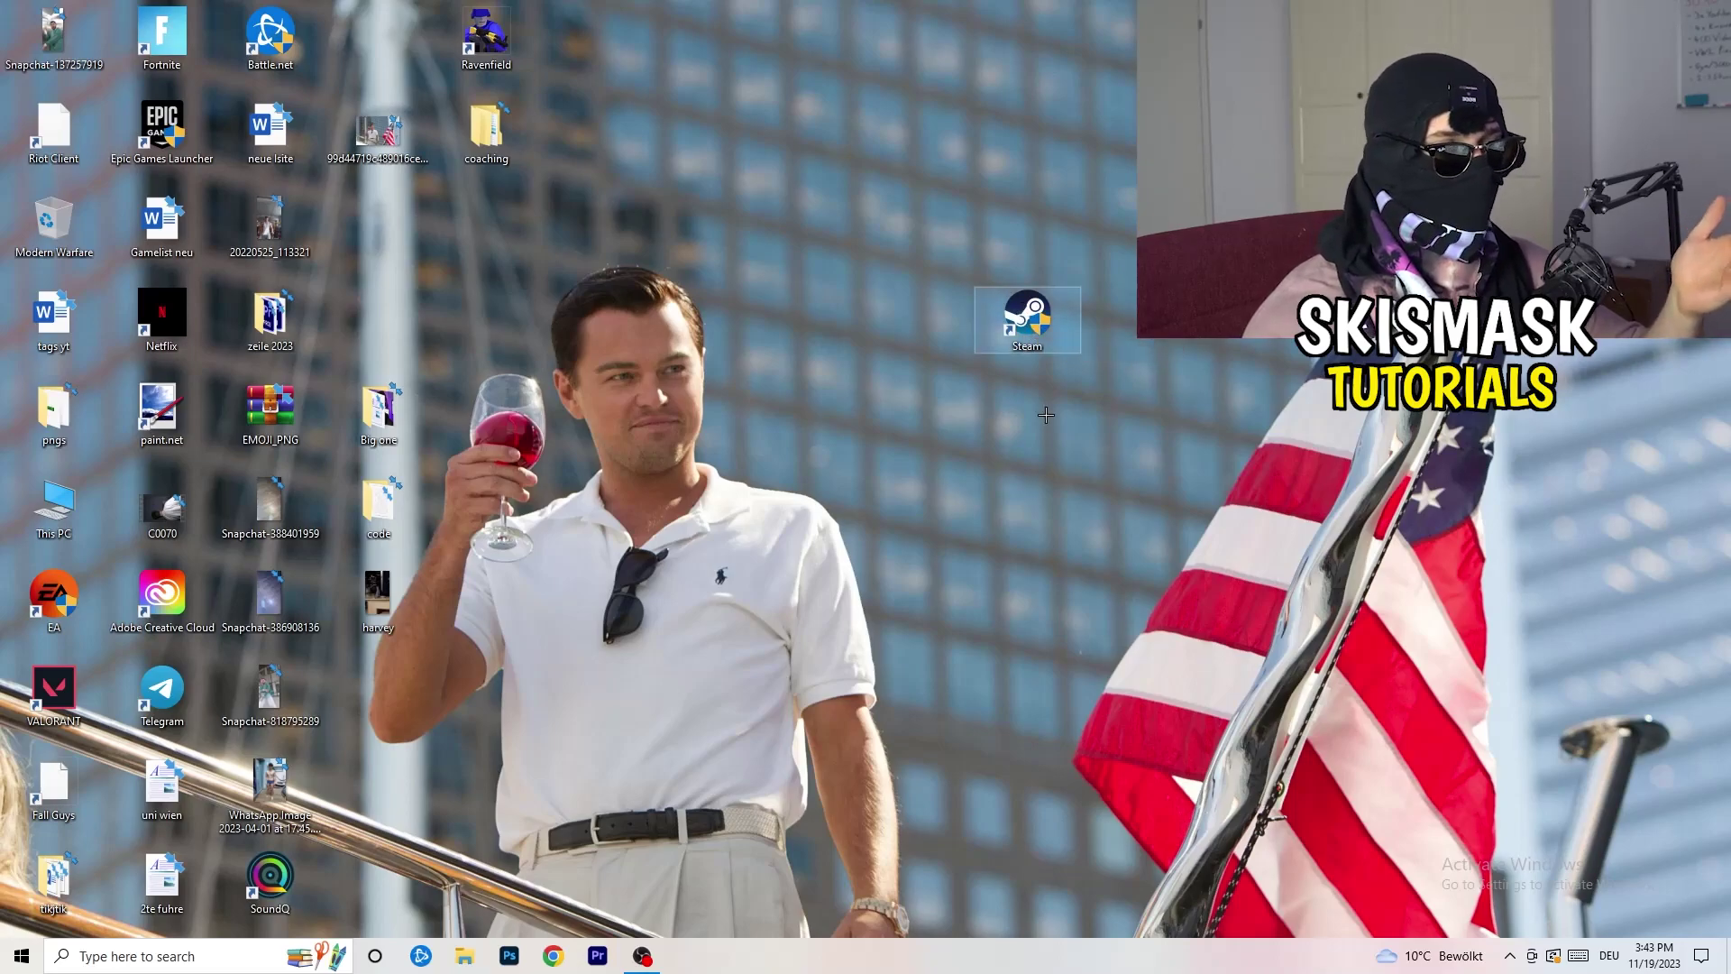
pyautogui.rightClick(1025, 315)
pyautogui.click(820, 383)
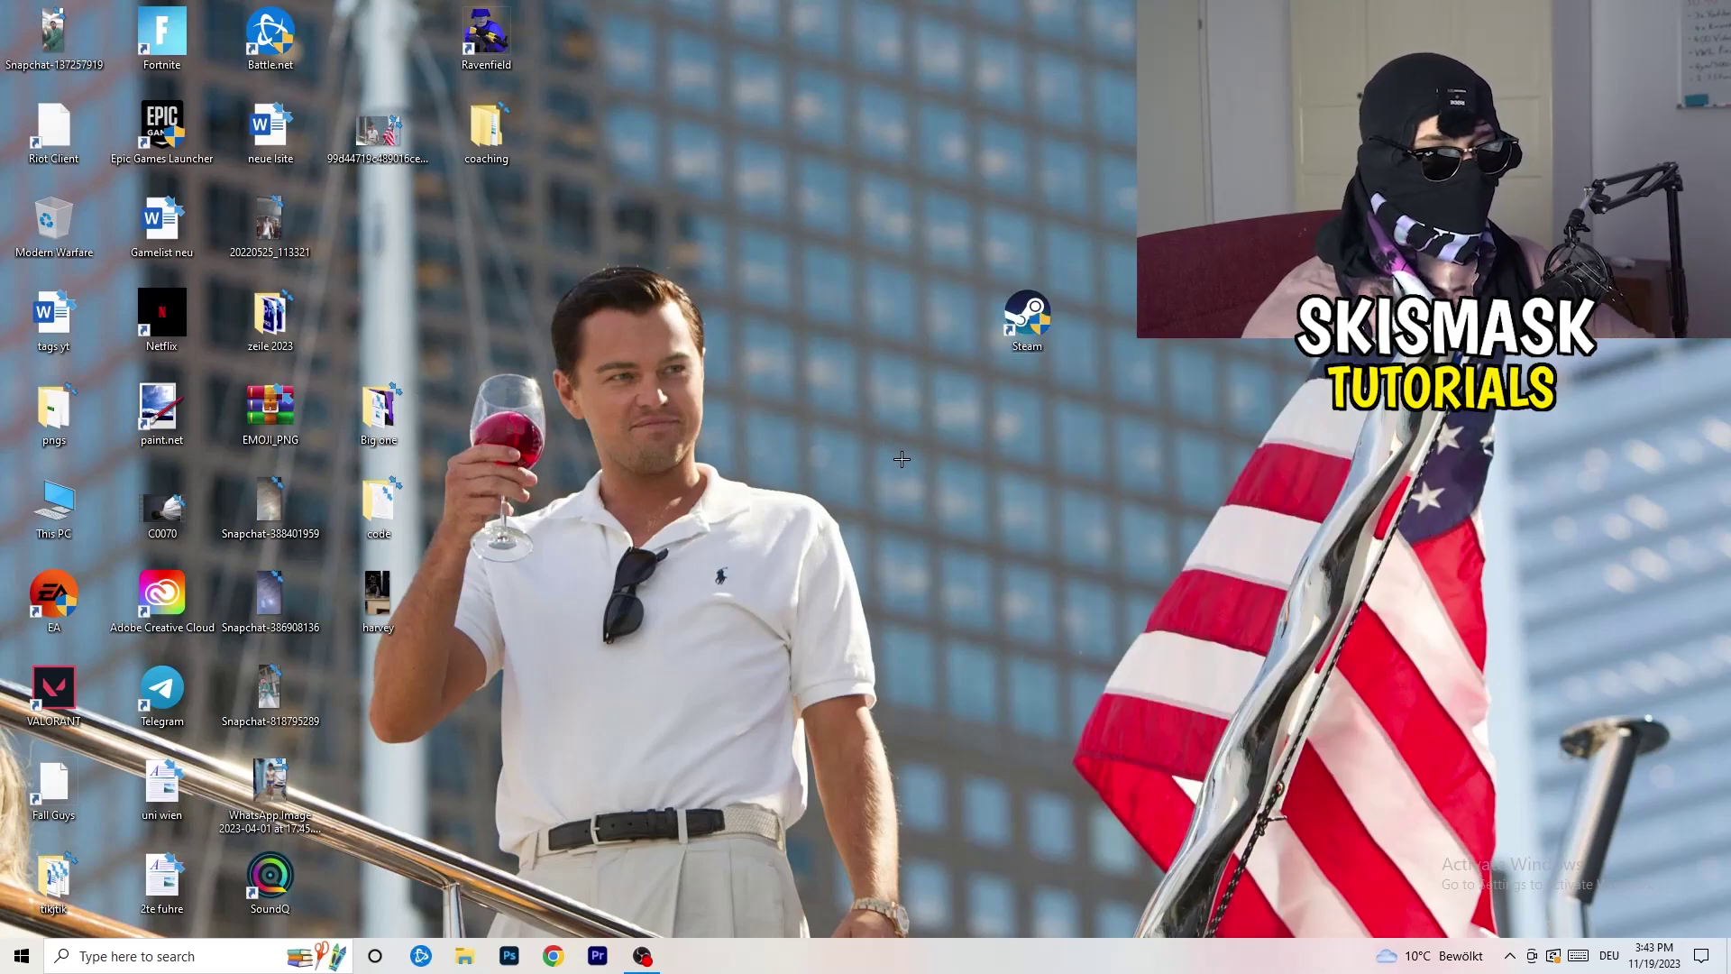
# Put the Steam shortcut back among the top-left desktop icons, then bring up the Start menu.
pyautogui.moveTo(1026, 316); pyautogui.dragTo(389, 225)
pyautogui.click(689, 210)
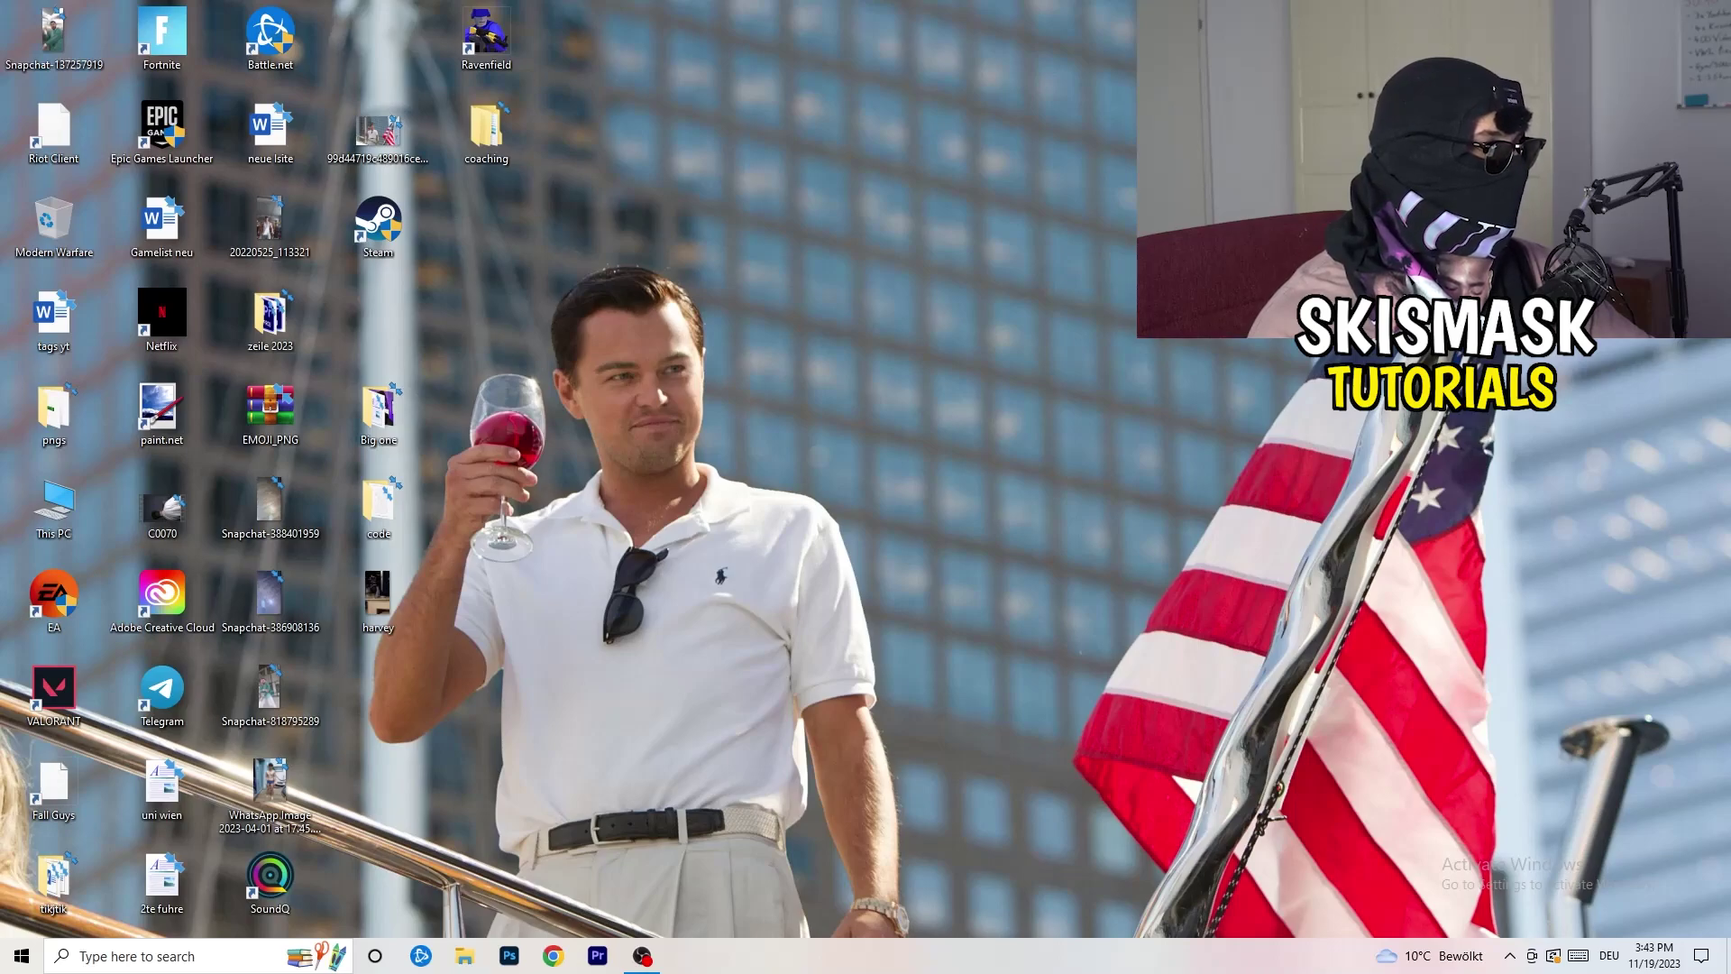
pyautogui.click(21, 955)
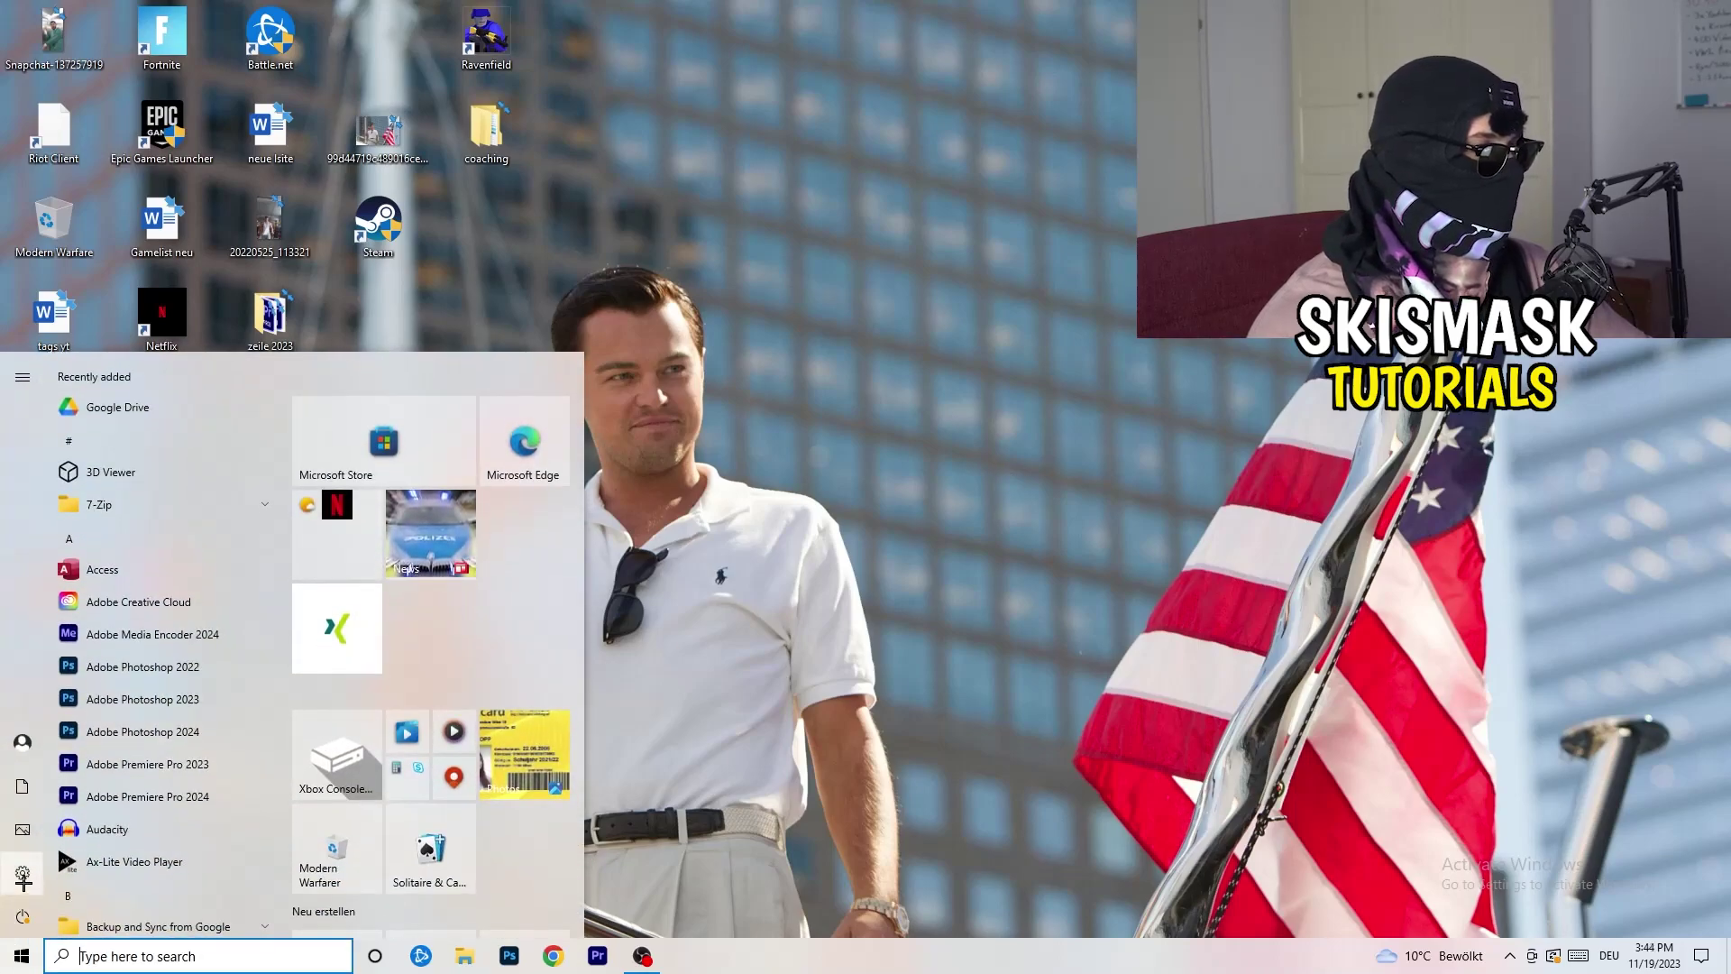
# In Settings, go to Gaming, confirm Xbox Game Bar is Off, and switch to Captures.
pyautogui.click(23, 874)
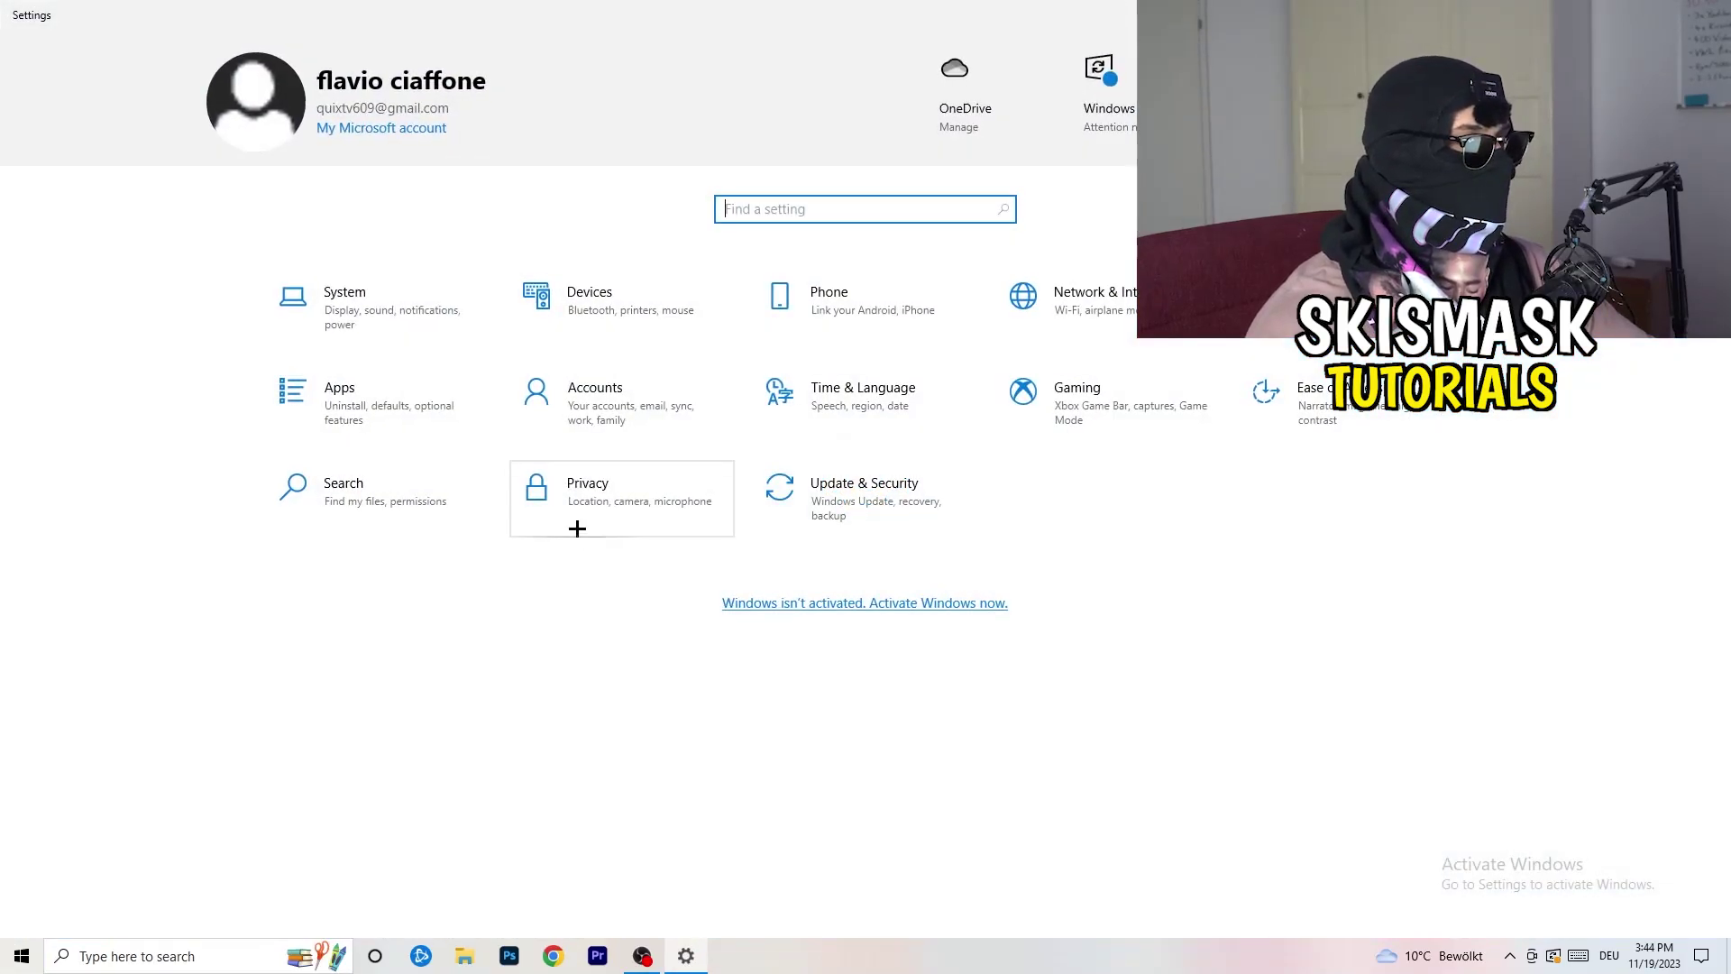
pyautogui.click(1012, 425)
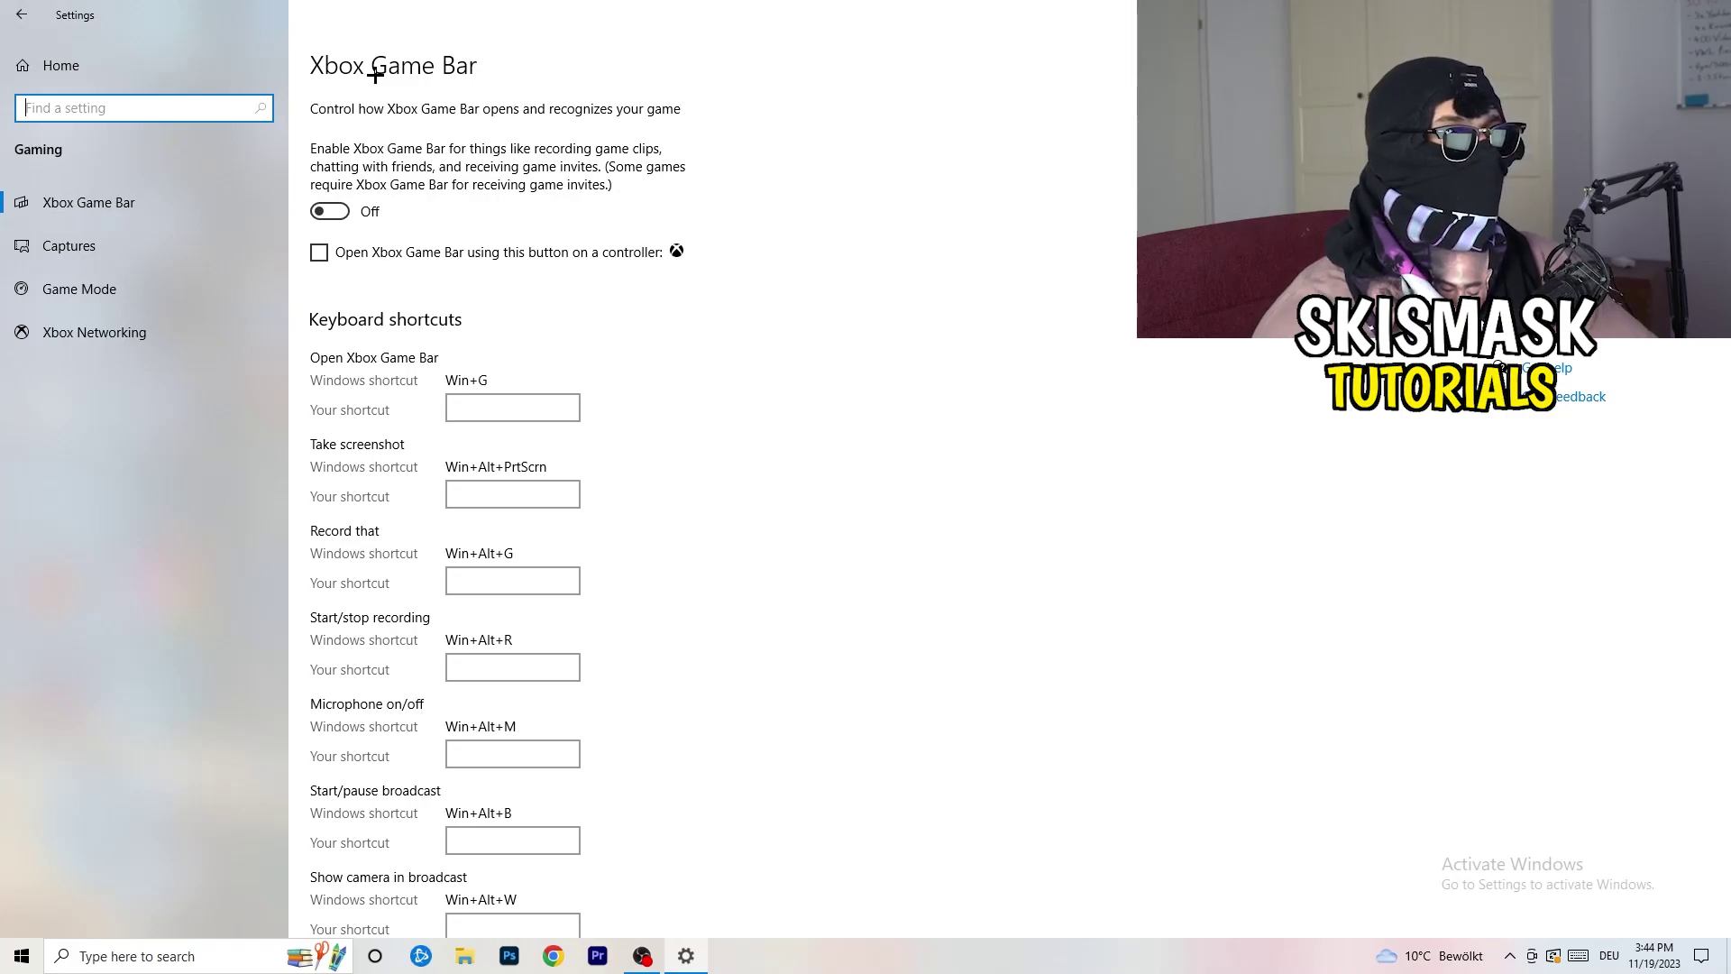
pyautogui.click(164, 257)
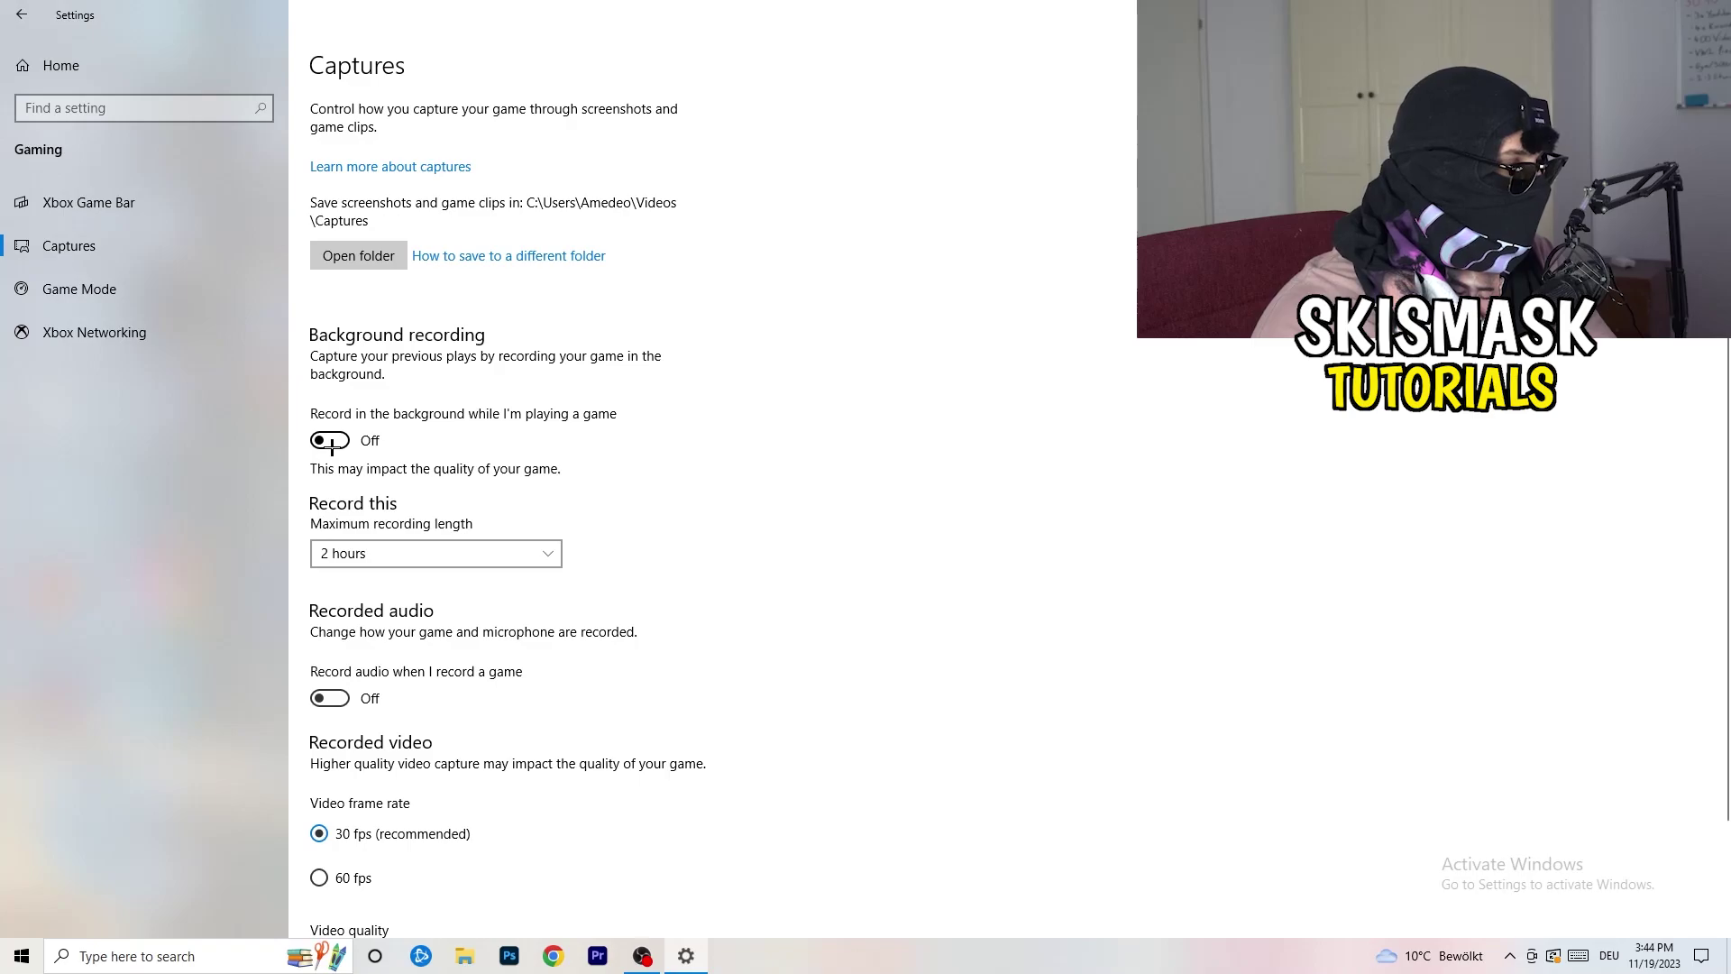
# Confirm background recording and game audio recording are Off and Game Mode is On, then return to Settings home.
pyautogui.scroll(-2, 397, 545)
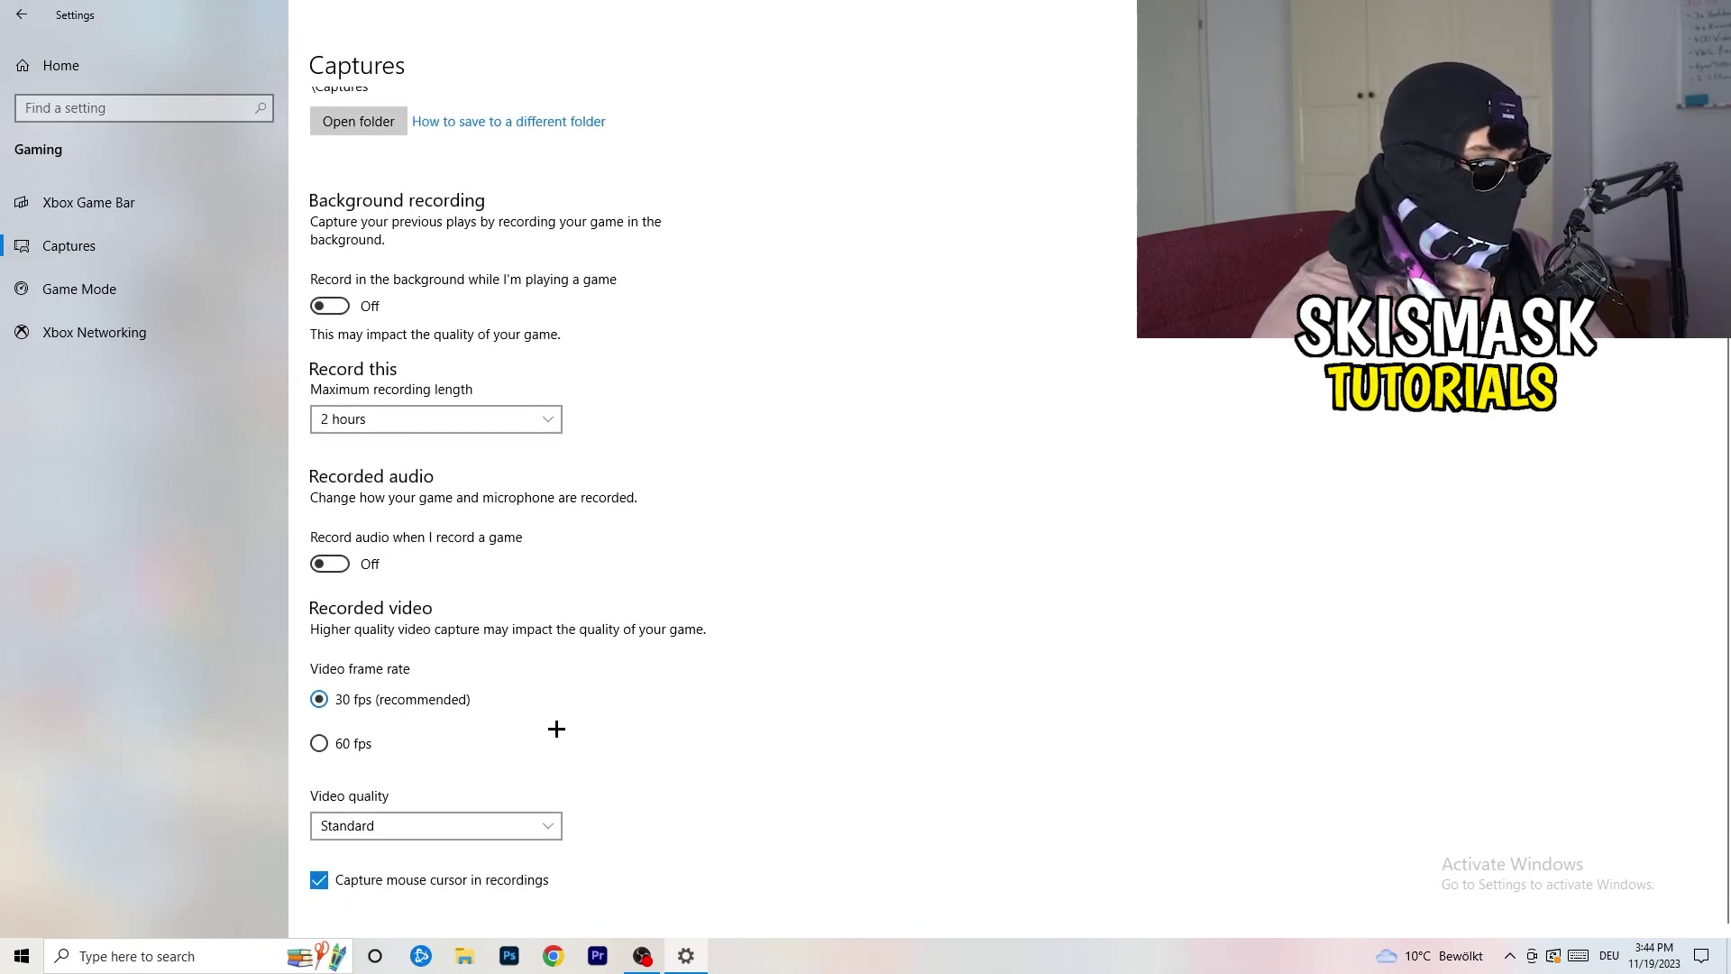
pyautogui.scroll(2, 557, 726)
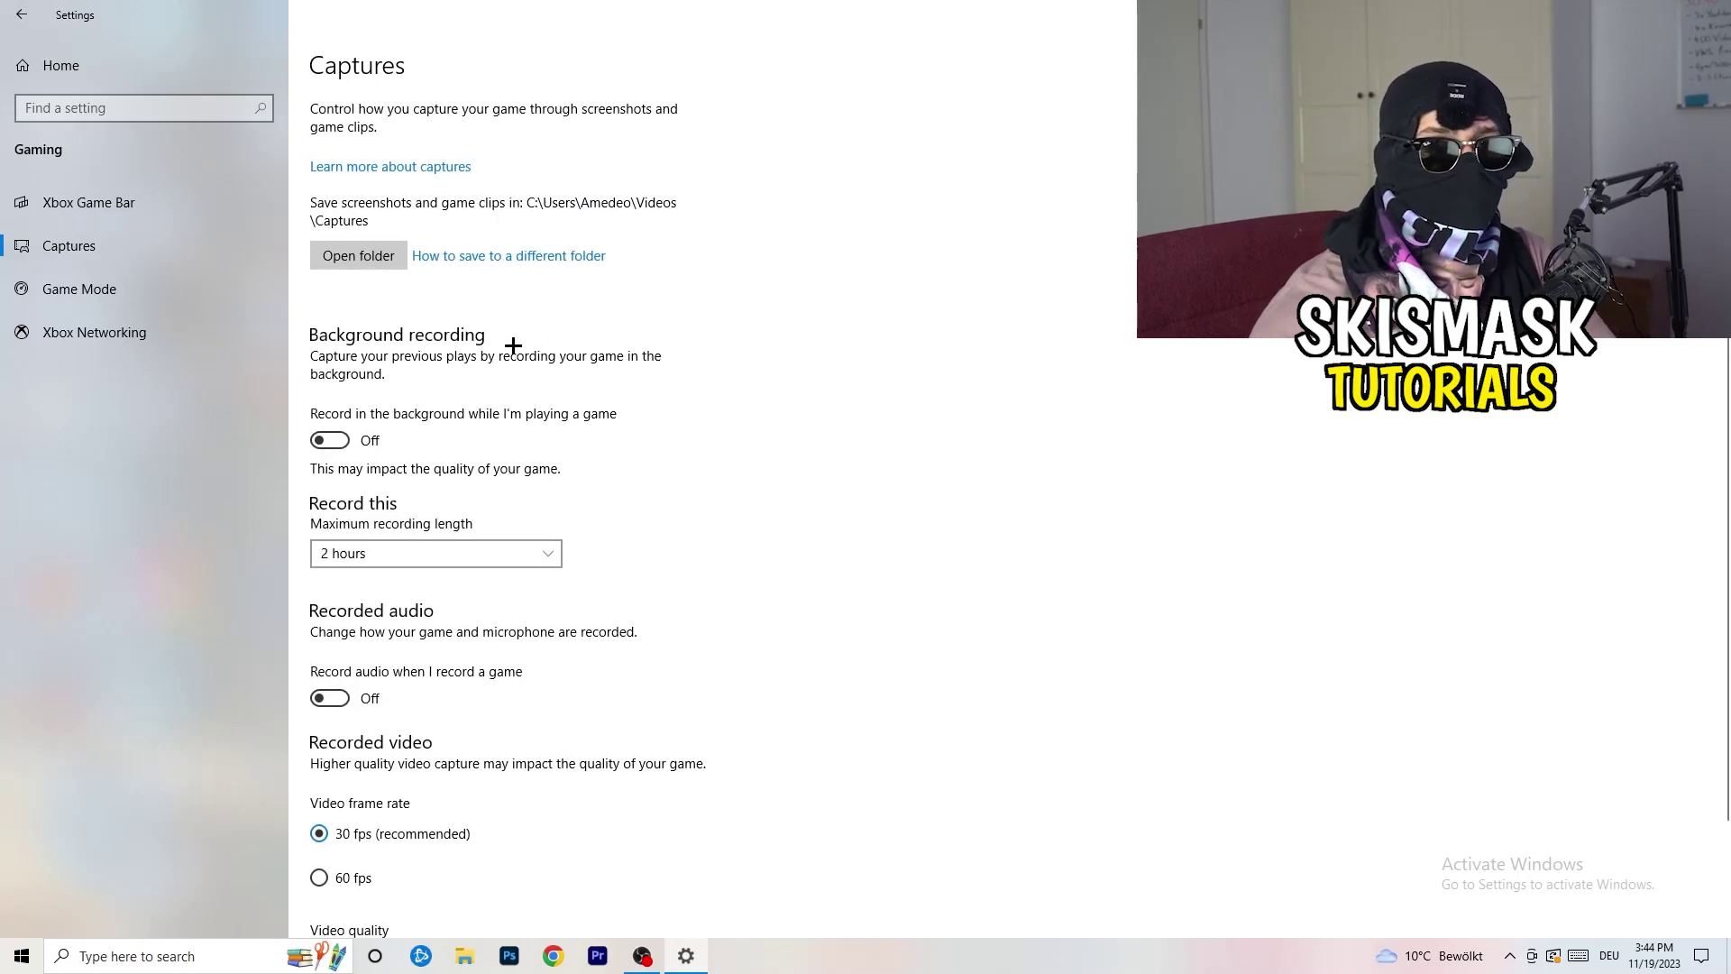
pyautogui.click(79, 289)
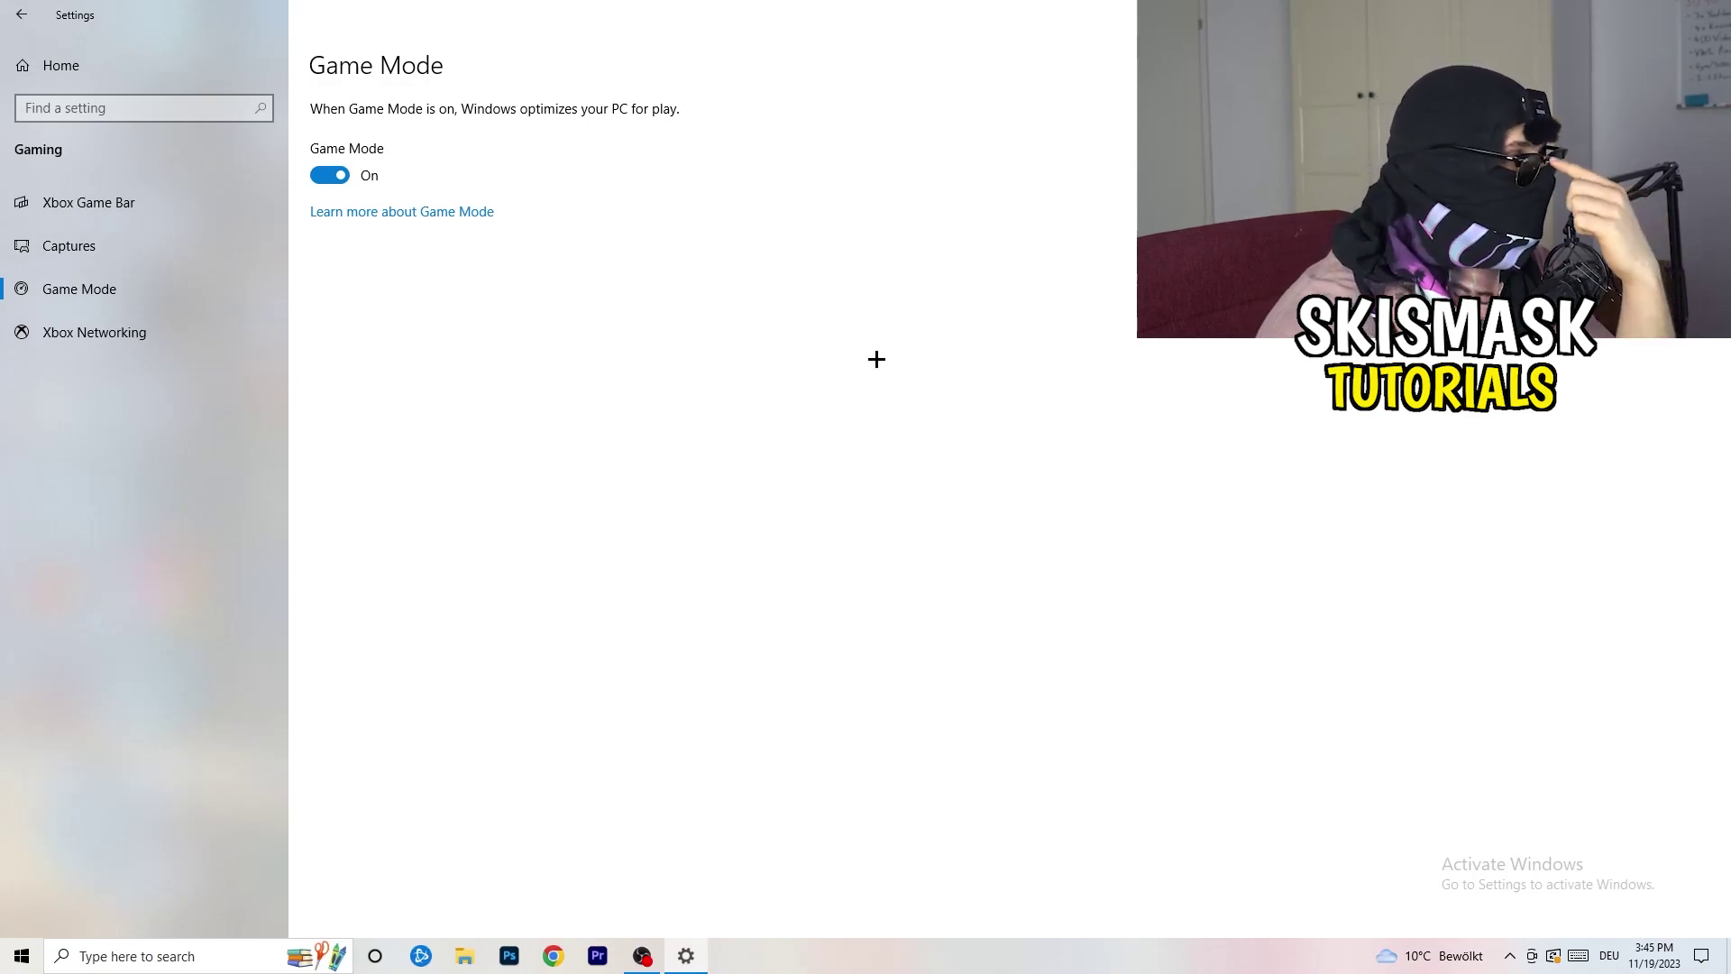
pyautogui.click(25, 16)
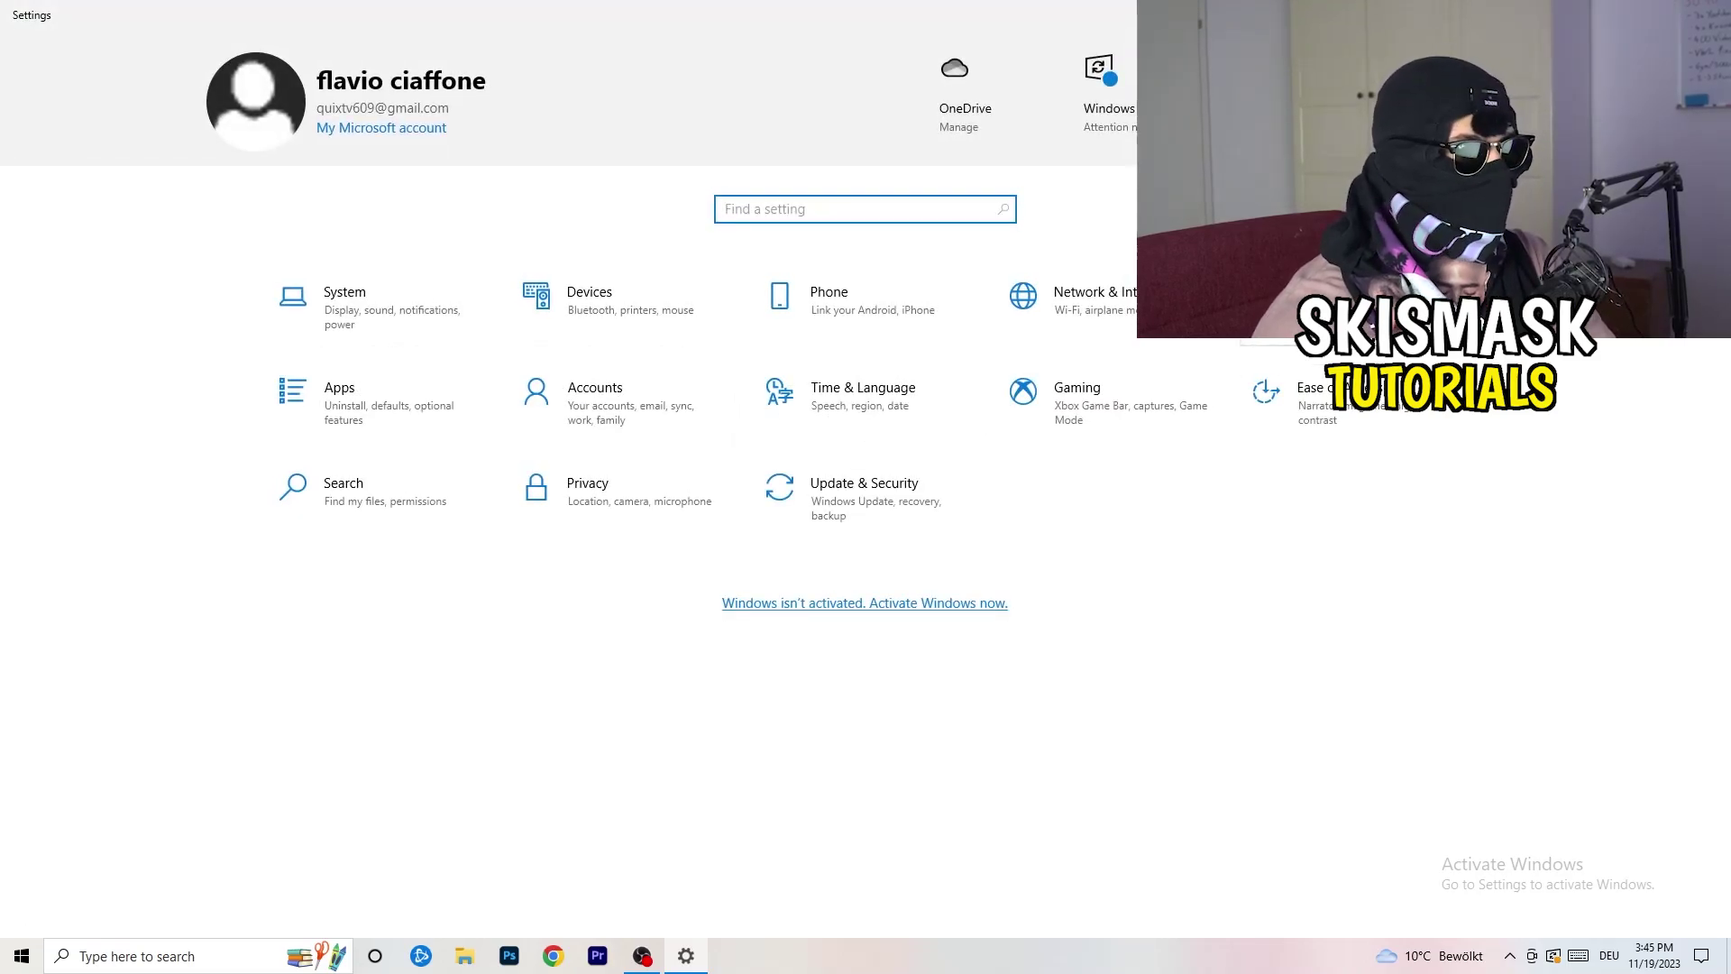
# Go to Update & Security to view the pending update on the Windows Update page.
pyautogui.click(847, 495)
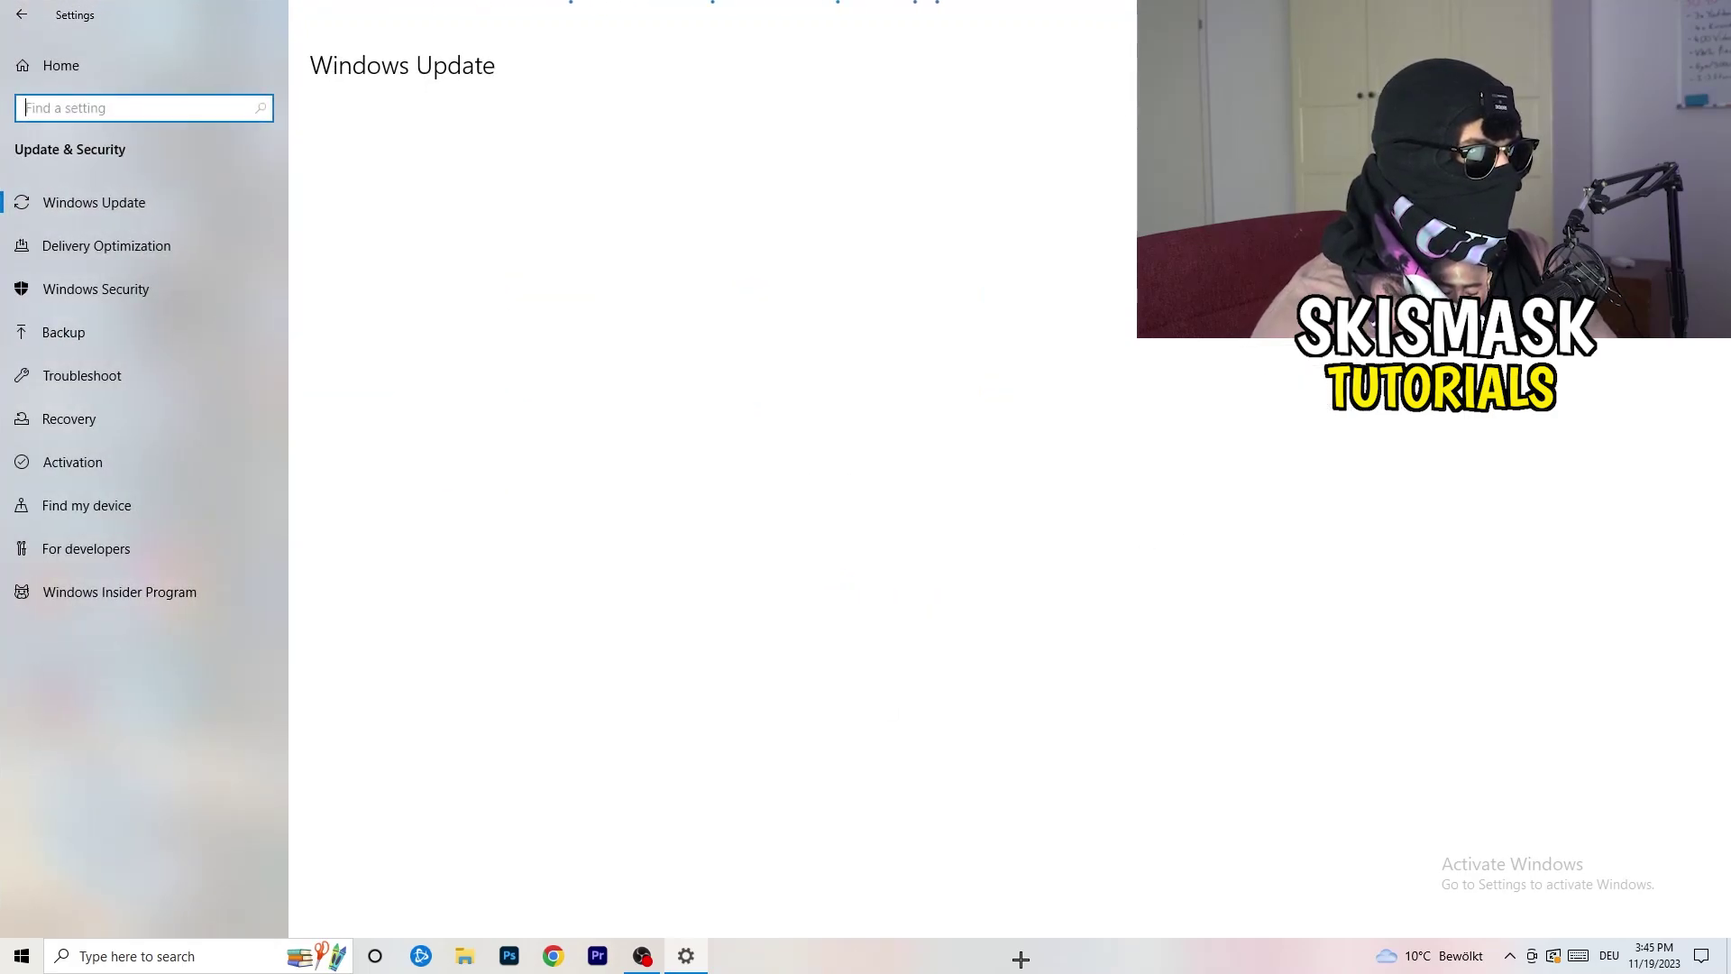